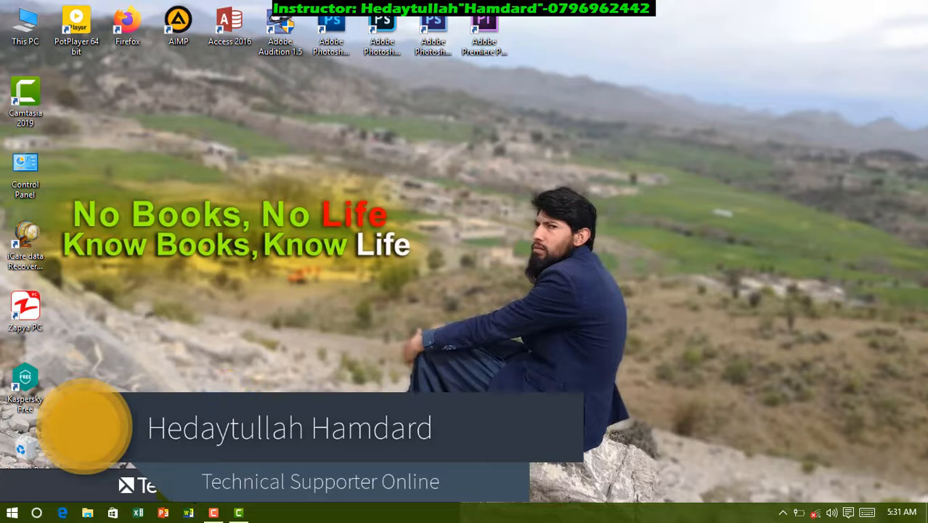
Step: Open Word with a blank document and insert a table of 10 columns and 8 rows
{"action": "left_click", "coordinate": [190, 512]}
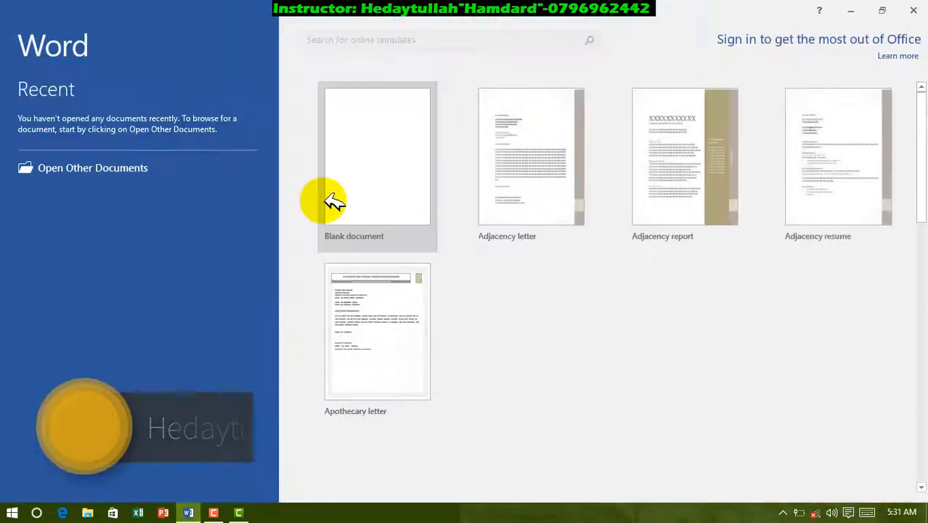
{"action": "left_click", "coordinate": [333, 202]}
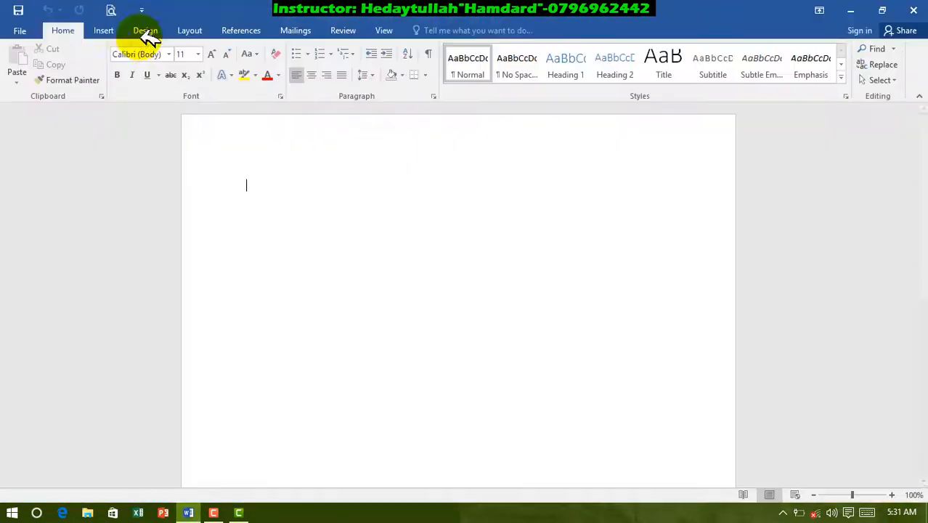
{"action": "left_click", "coordinate": [106, 30]}
{"action": "left_click", "coordinate": [97, 71]}
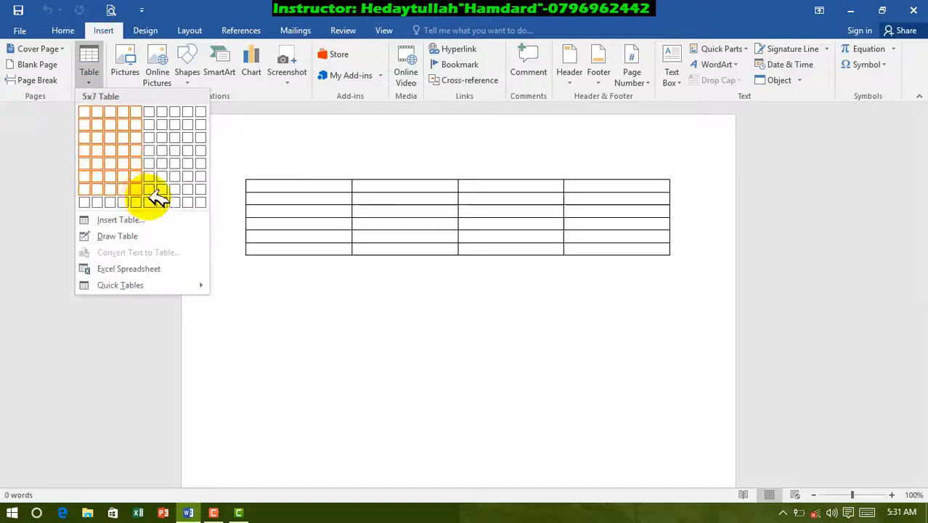
{"action": "left_click", "coordinate": [195, 199]}
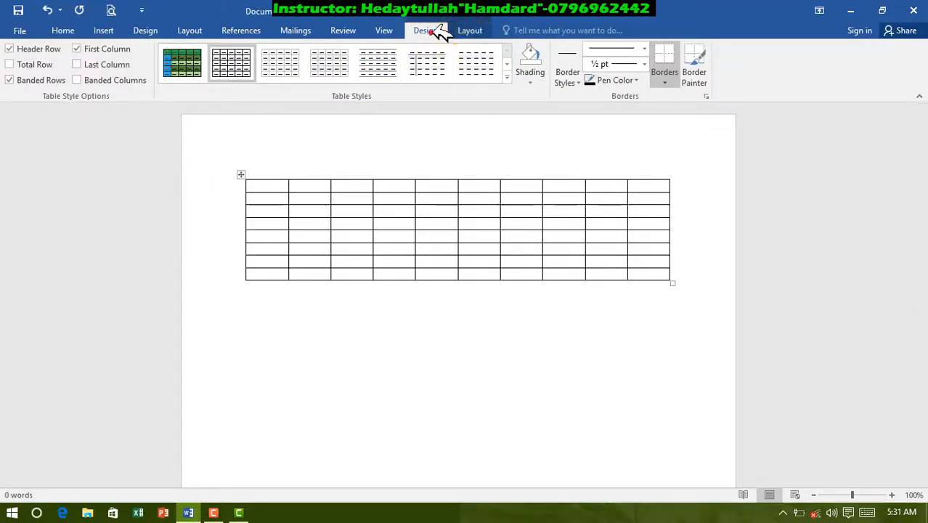
Step: Apply AutoFit Contents to the table and enter the headings "name" and "job" in the first two cells
{"action": "left_click", "coordinate": [471, 33]}
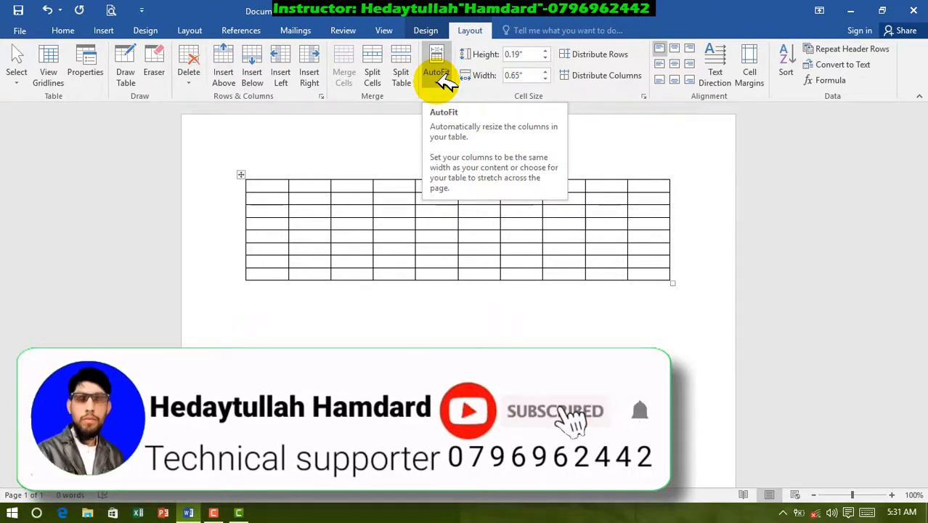
{"action": "left_click", "coordinate": [438, 76]}
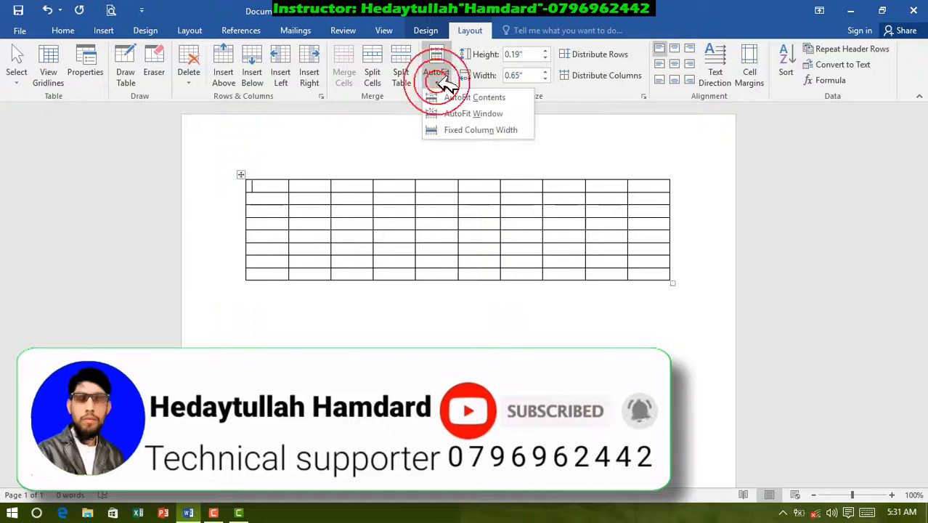
{"action": "left_click", "coordinate": [463, 99]}
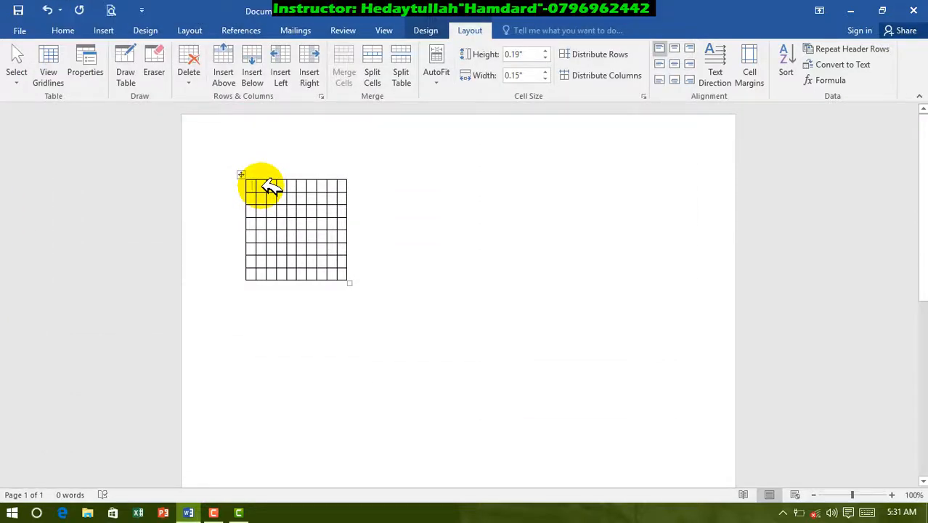
{"action": "type", "text": "name"}
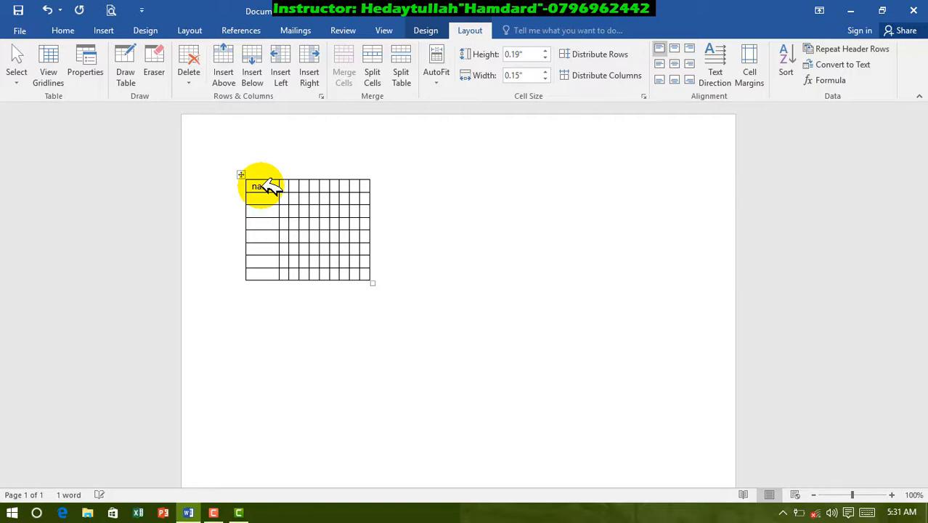
{"action": "key", "text": "Tab"}
{"action": "type", "text": "job"}
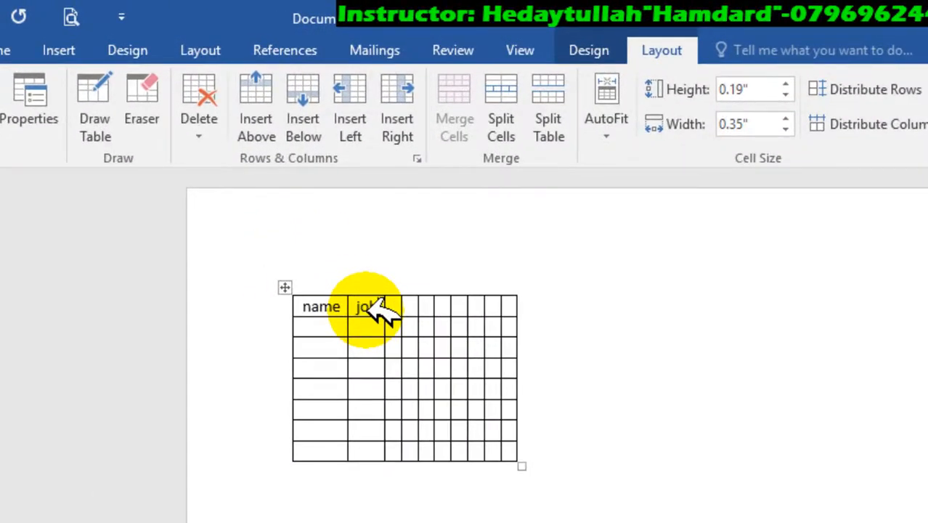
Step: Apply AutoFit Window to the table and enter "E-mail" in the third header cell
{"action": "left_click", "coordinate": [607, 101]}
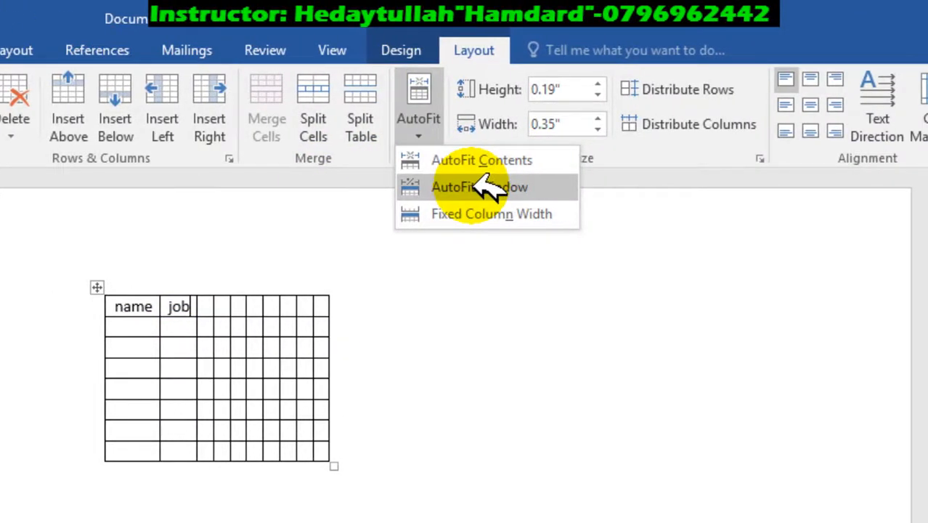
{"action": "left_click", "coordinate": [483, 188]}
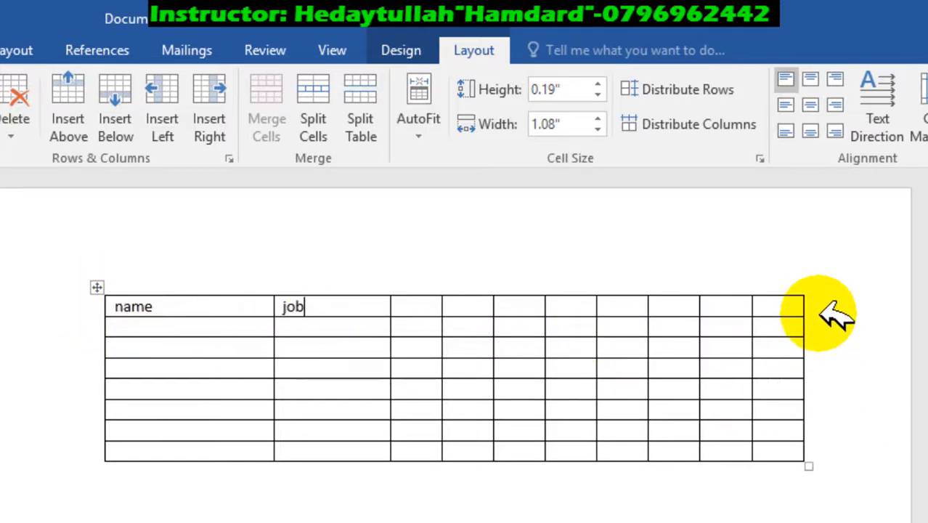
{"action": "left_click", "coordinate": [421, 123]}
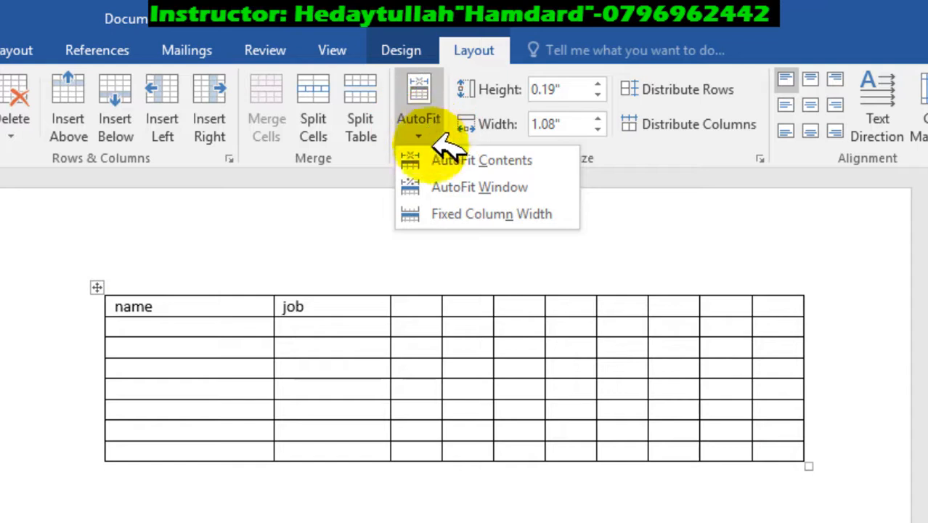
{"action": "left_click", "coordinate": [410, 291]}
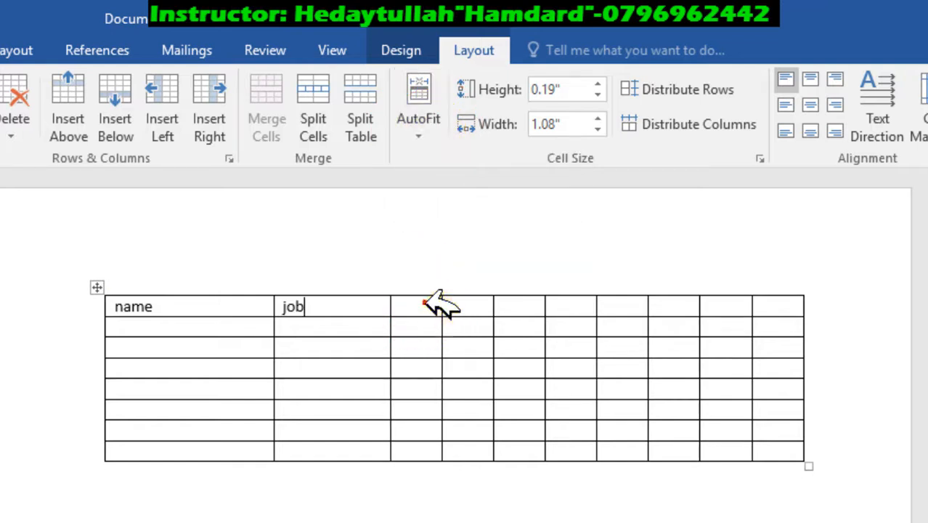
{"action": "left_click", "coordinate": [426, 301]}
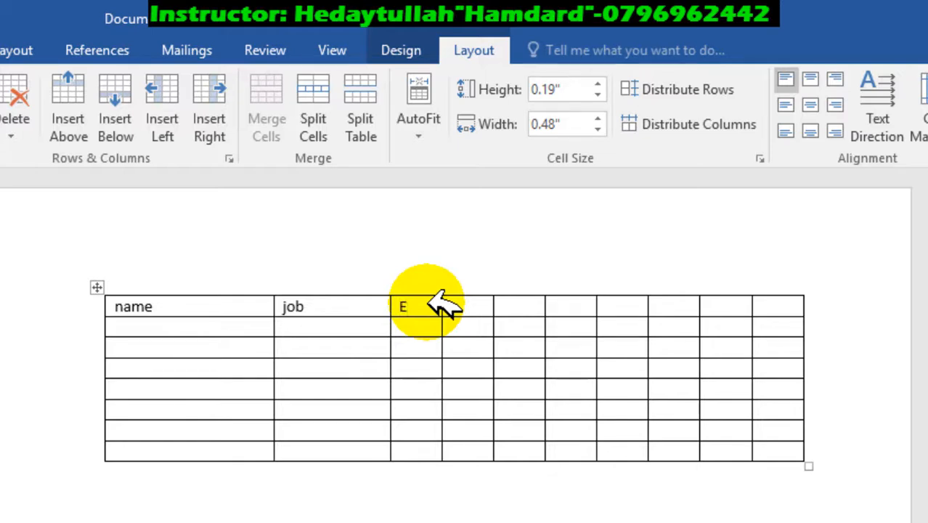
{"action": "type", "text": "E-mail"}
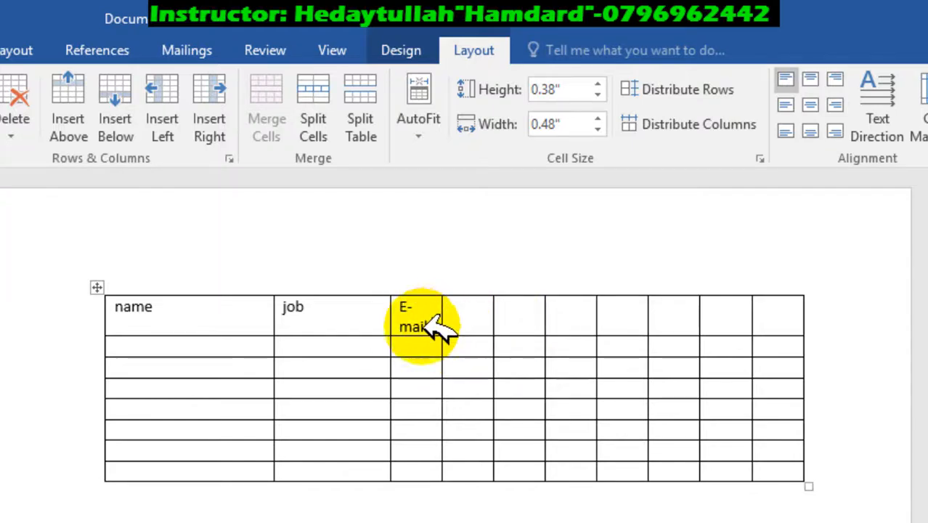
Step: Try Fixed Column Width on the table, and undo the edits back to before AutoFit Window was applied
{"action": "left_click", "coordinate": [468, 316]}
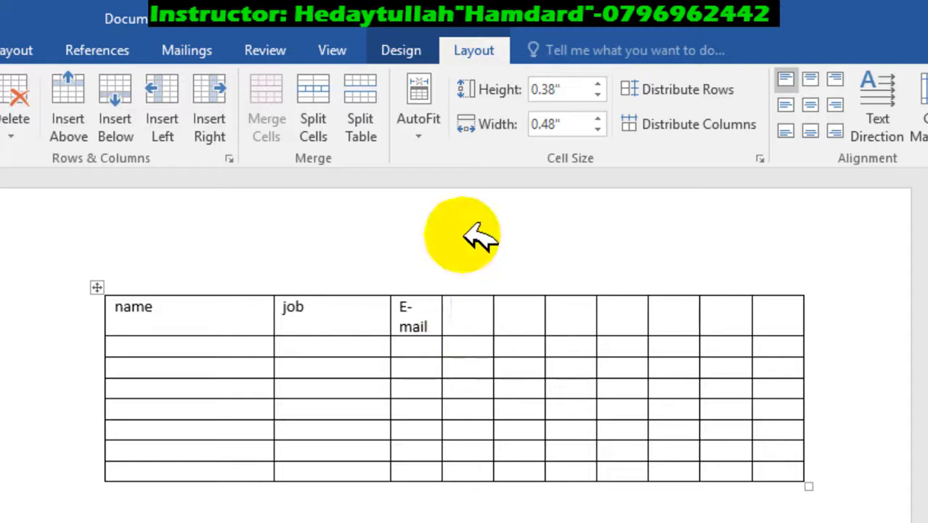
{"action": "left_click", "coordinate": [428, 135]}
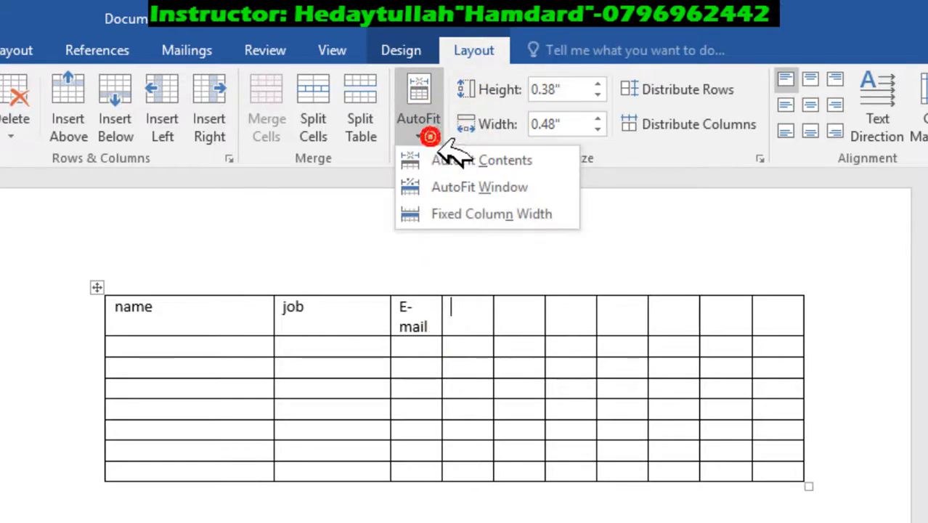
{"action": "left_click", "coordinate": [509, 213]}
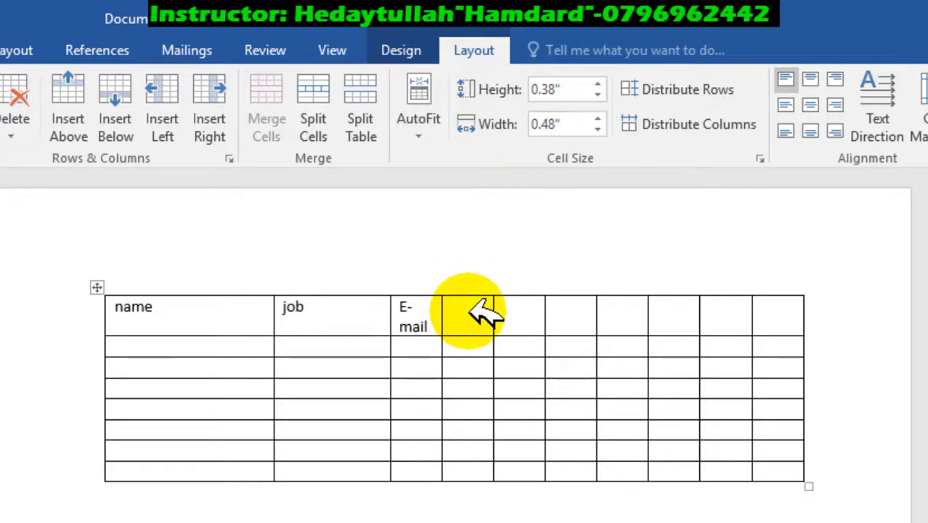
{"action": "key", "text": "ctrl+z"}
{"action": "key", "text": "ctrl+z"}
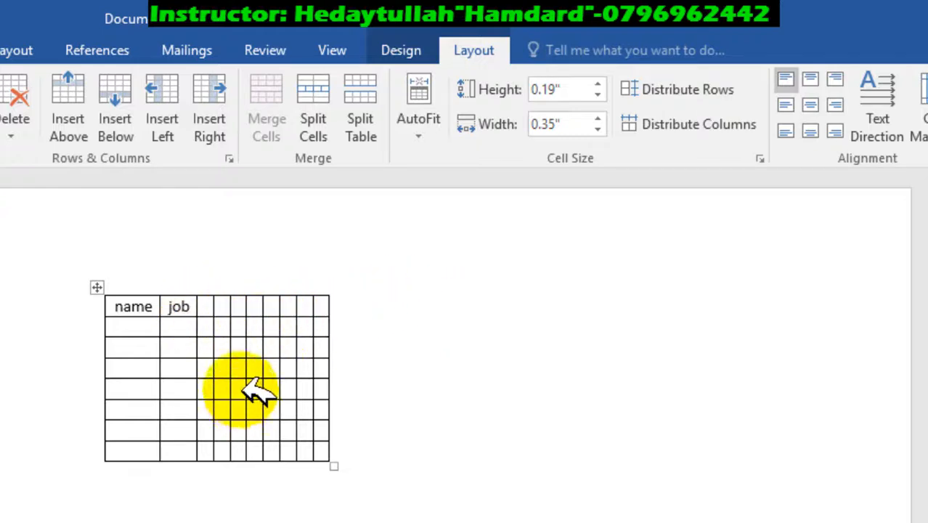
Step: Apply Fixed Column Width to the table and enter "f/name" in the third header cell
{"action": "left_click", "coordinate": [425, 129]}
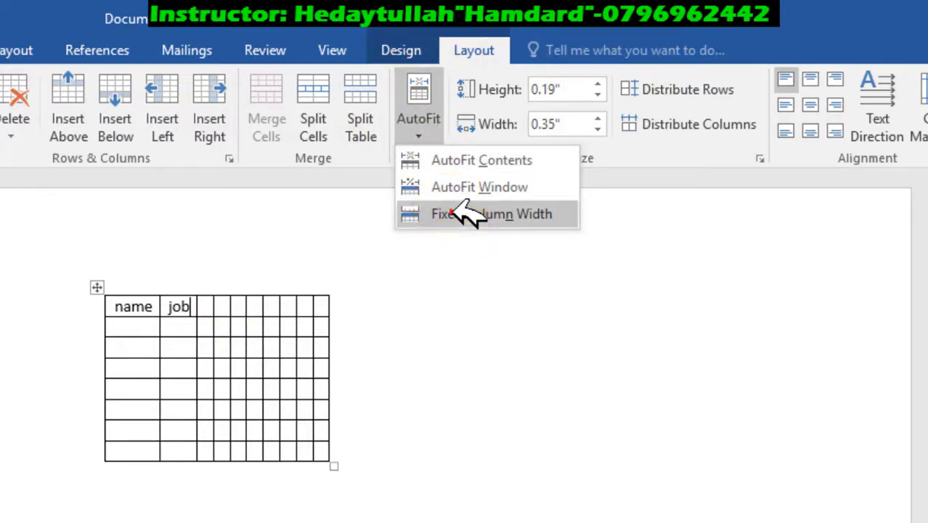
{"action": "left_click", "coordinate": [451, 212]}
{"action": "left_click", "coordinate": [213, 305]}
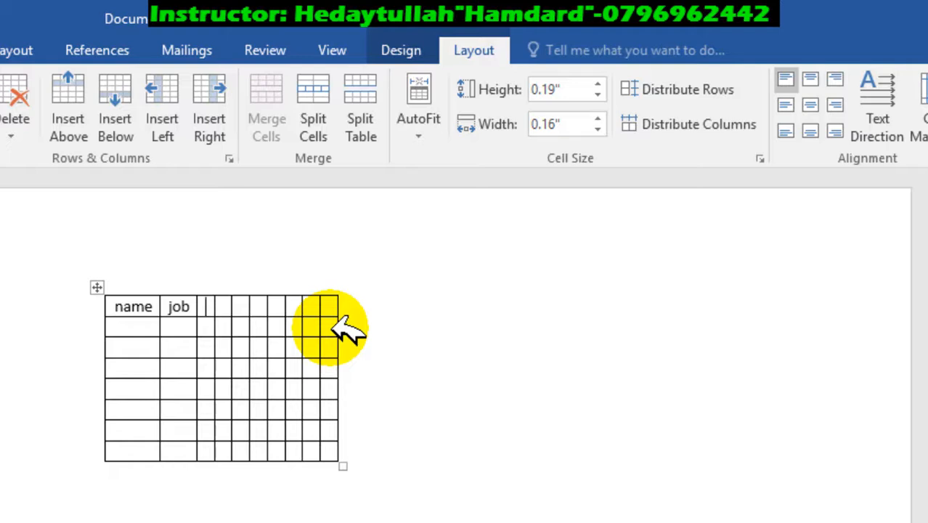
{"action": "type", "text": "f/"}
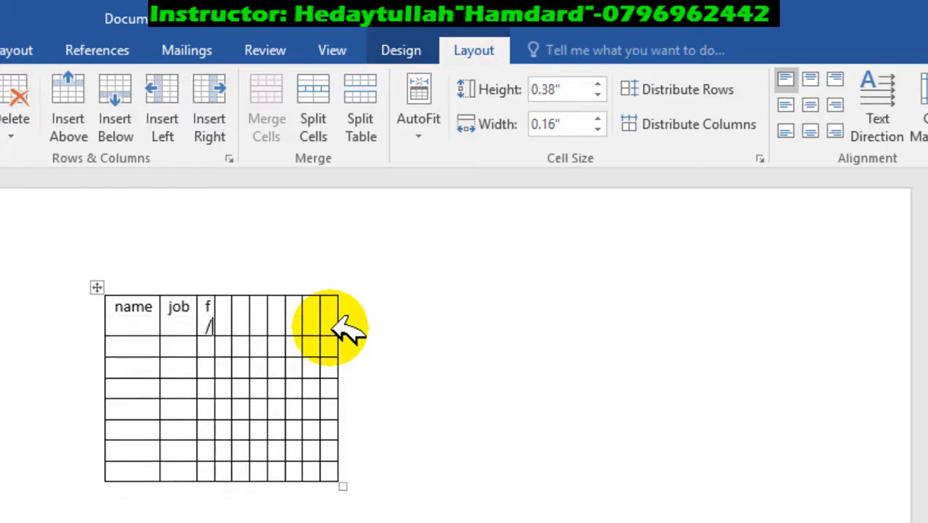
{"action": "type", "text": "name"}
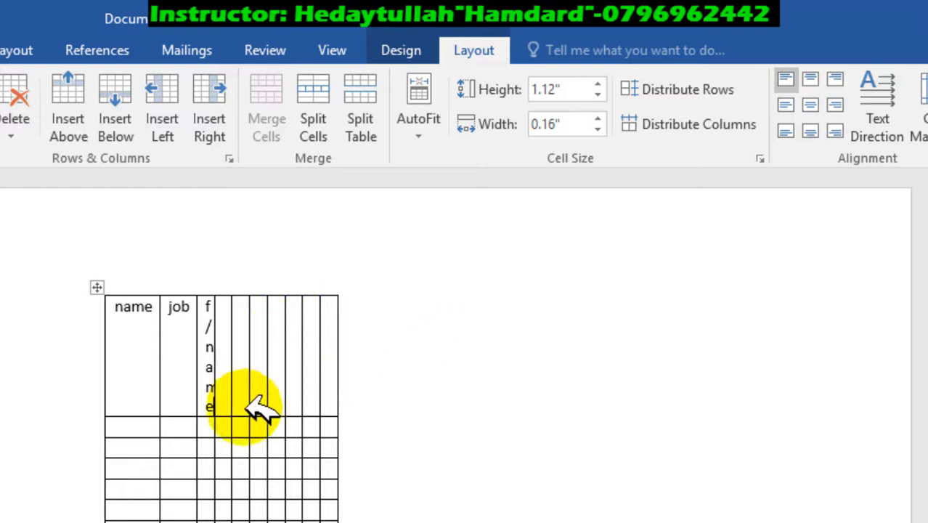
Step: Set the width of the "f/name" column to 0.4"
{"action": "left_click_drag", "start_coordinate": [215, 327], "coordinate": [225, 329]}
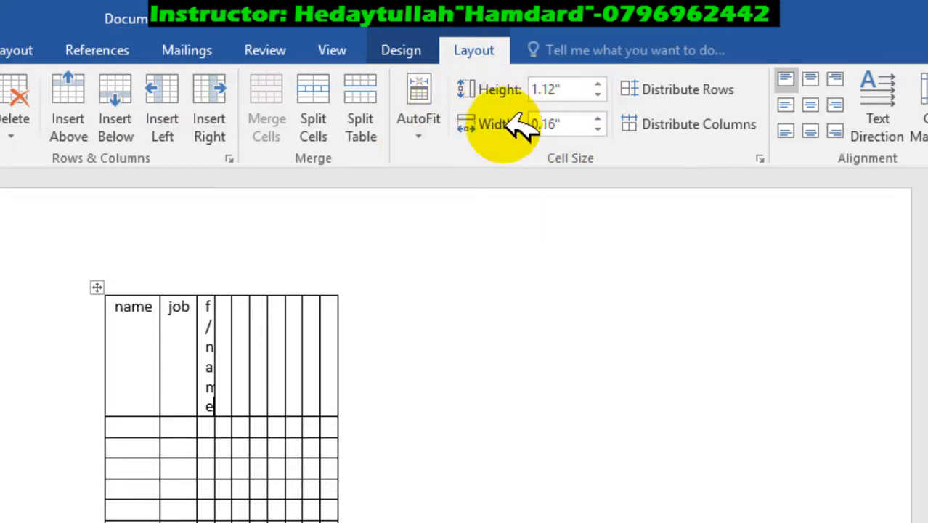
{"action": "left_click", "coordinate": [597, 119]}
{"action": "left_click", "coordinate": [597, 119]}
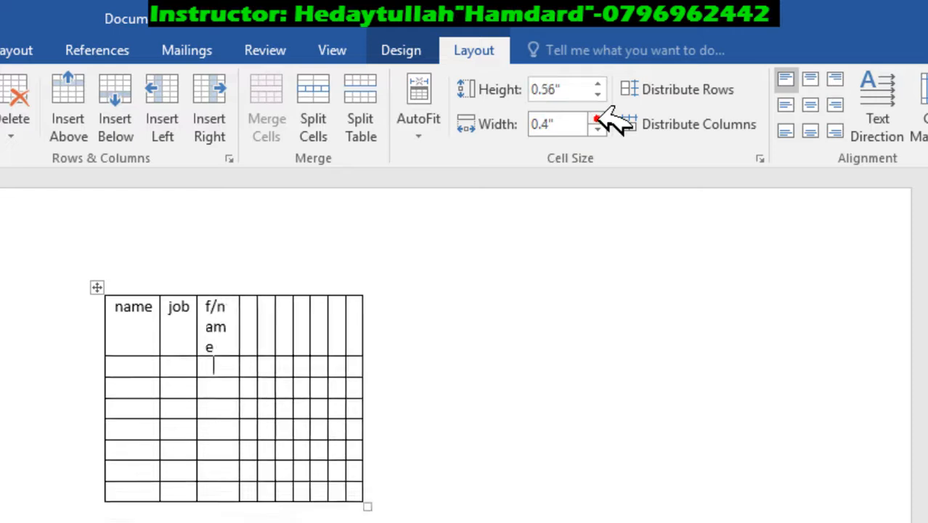
{"action": "left_click", "coordinate": [597, 119]}
{"action": "left_click", "coordinate": [597, 119]}
{"action": "left_click", "coordinate": [597, 130]}
{"action": "left_click", "coordinate": [597, 129]}
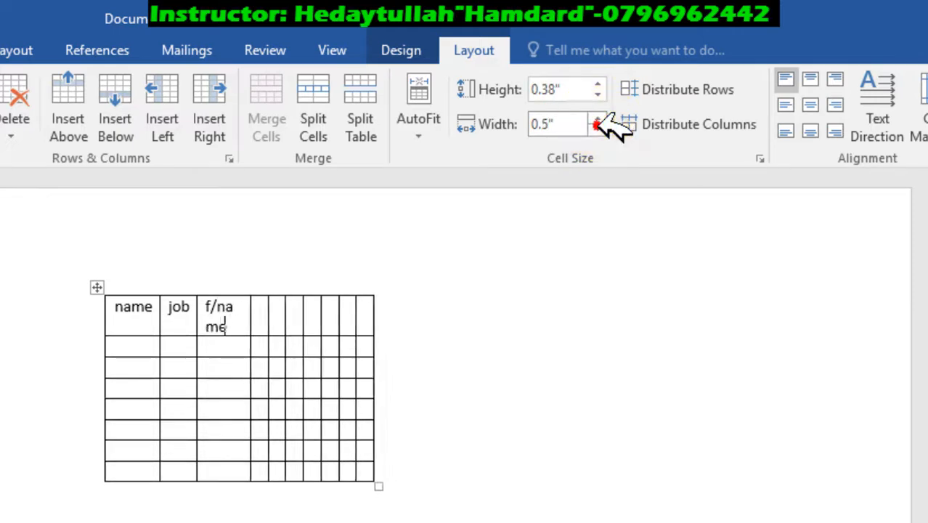
{"action": "left_click", "coordinate": [597, 129]}
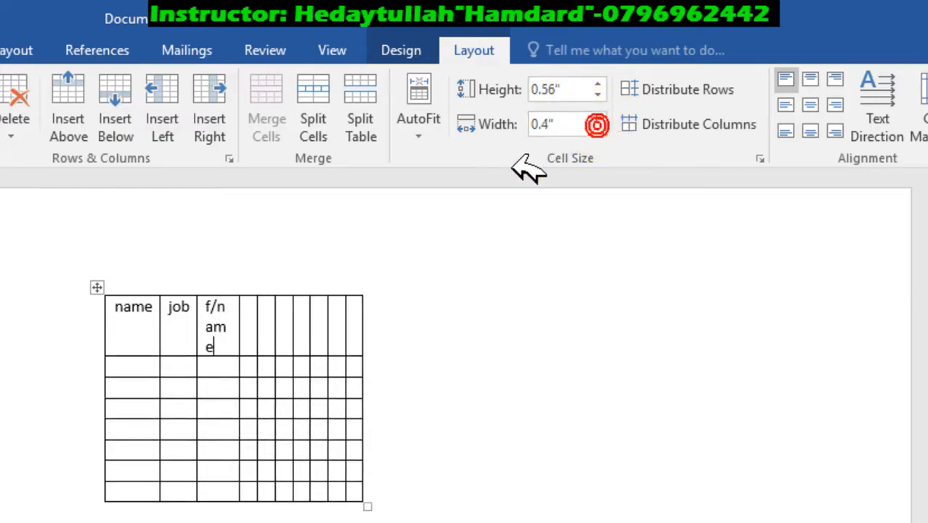
Step: Enter "Add" in the fourth header cell
{"action": "left_click", "coordinate": [262, 311]}
{"action": "left_click", "coordinate": [264, 320]}
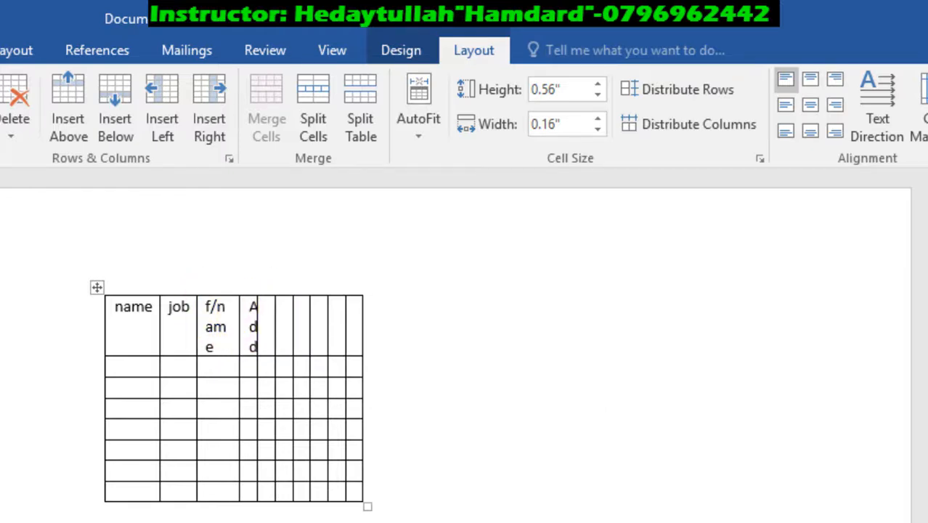
{"action": "left_click", "coordinate": [412, 138]}
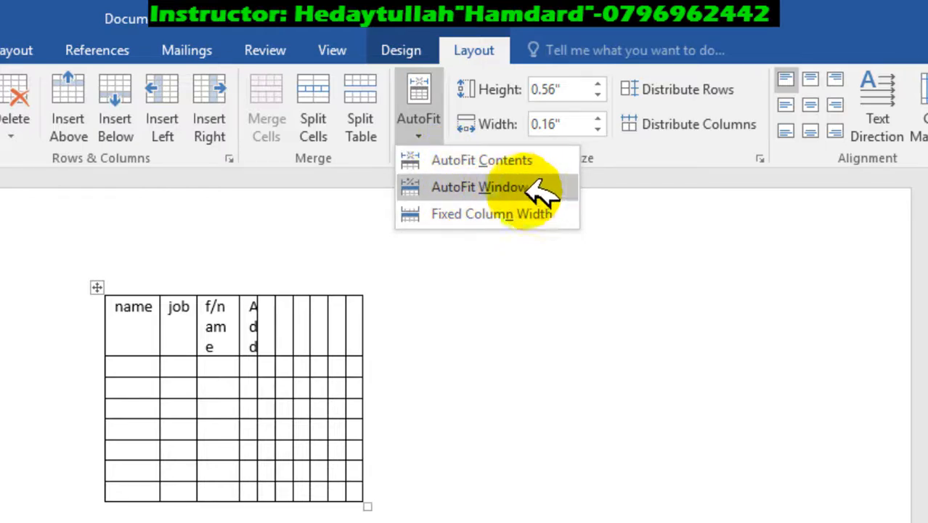
{"action": "left_click", "coordinate": [218, 305]}
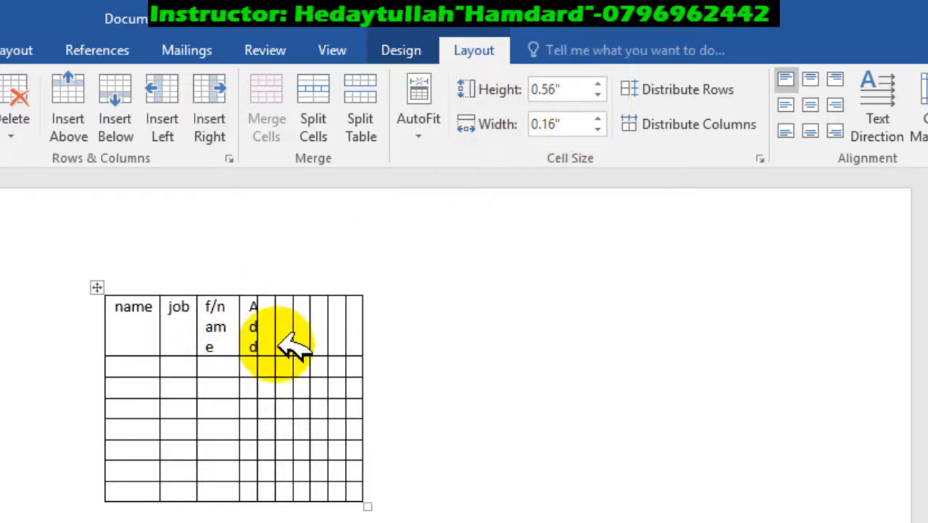
Step: Raise the height of the four rows below the header to 0.5", and reduce it to 0.01"
{"action": "left_click", "coordinate": [127, 368]}
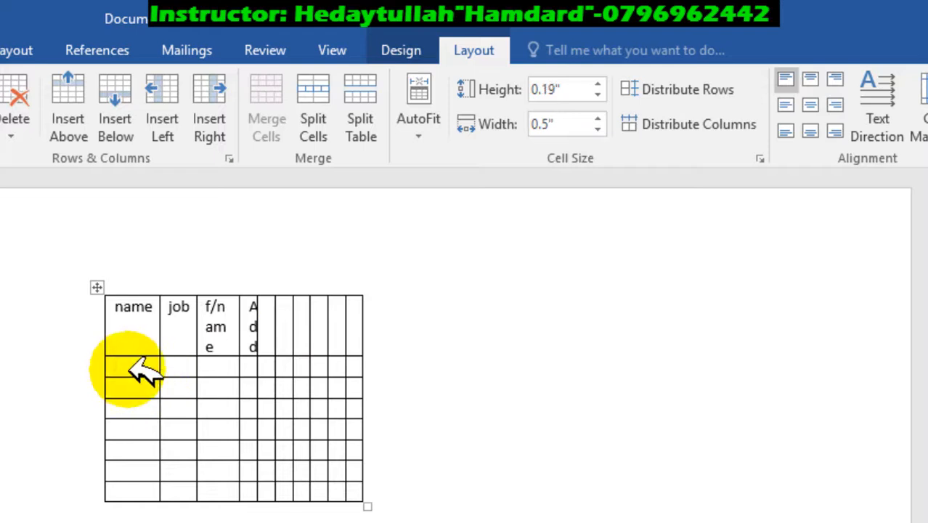
{"action": "left_click_drag", "start_coordinate": [129, 367], "coordinate": [370, 420]}
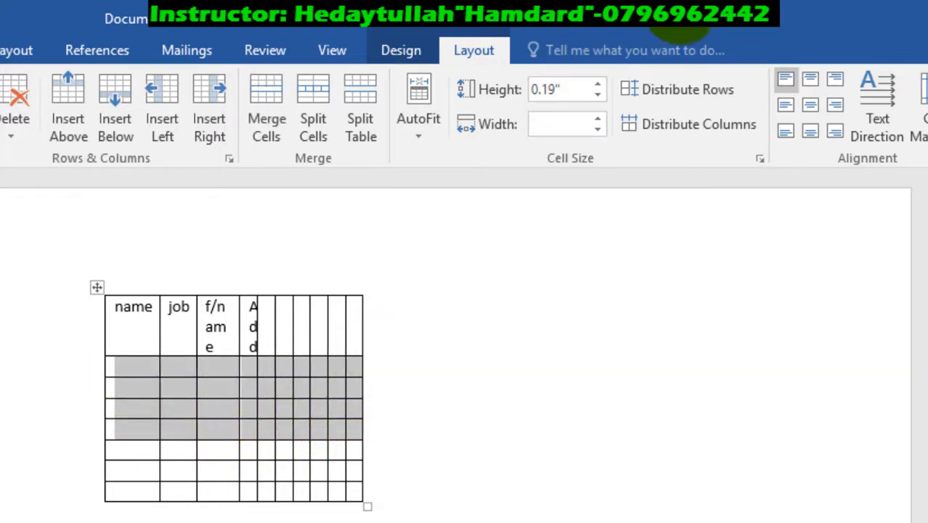
{"action": "left_click", "coordinate": [597, 83]}
{"action": "left_click", "coordinate": [597, 83]}
{"action": "left_click", "coordinate": [597, 84]}
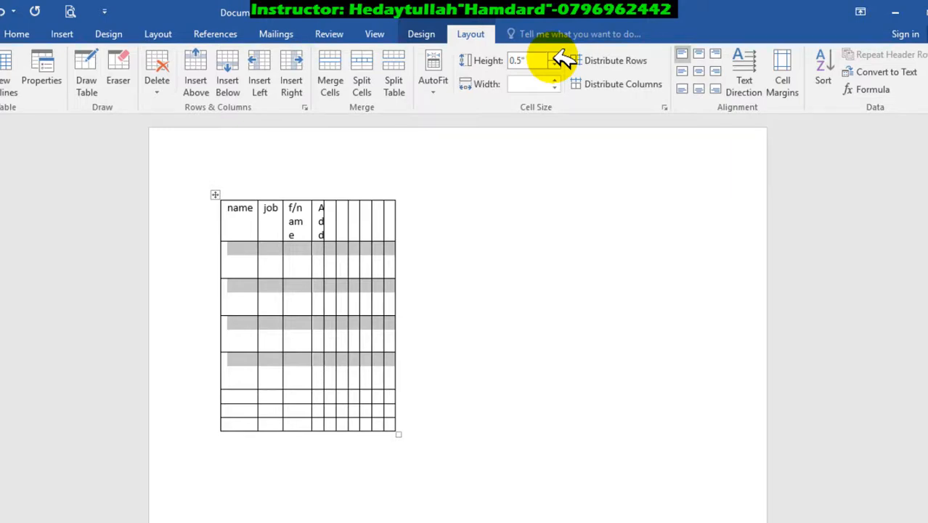
{"action": "left_click", "coordinate": [555, 64]}
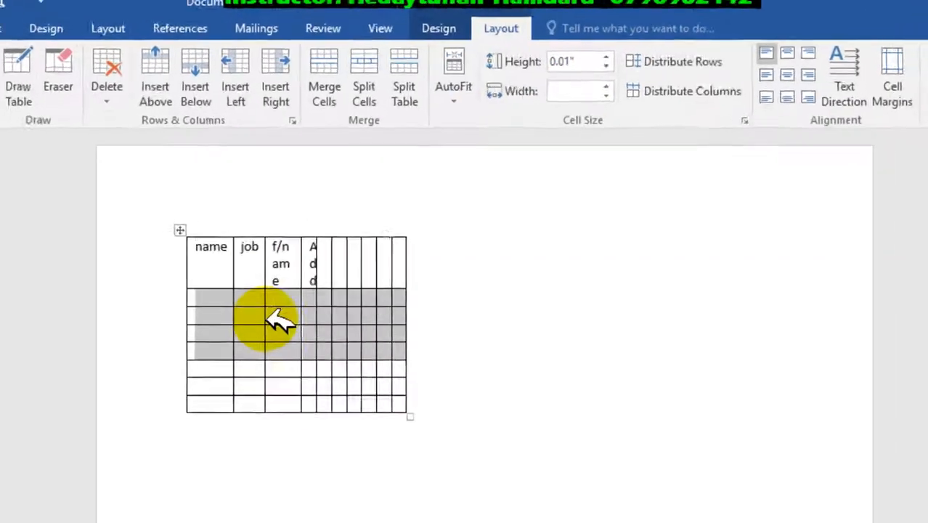
{"action": "left_click", "coordinate": [283, 266]}
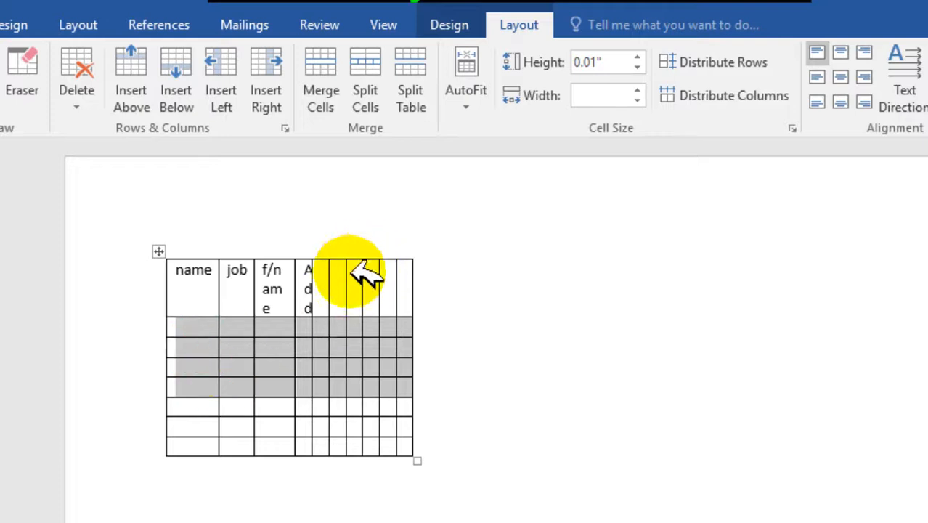
Step: Set the width of the last four table columns to 0.5"
{"action": "left_click_drag", "start_coordinate": [359, 280], "coordinate": [398, 289]}
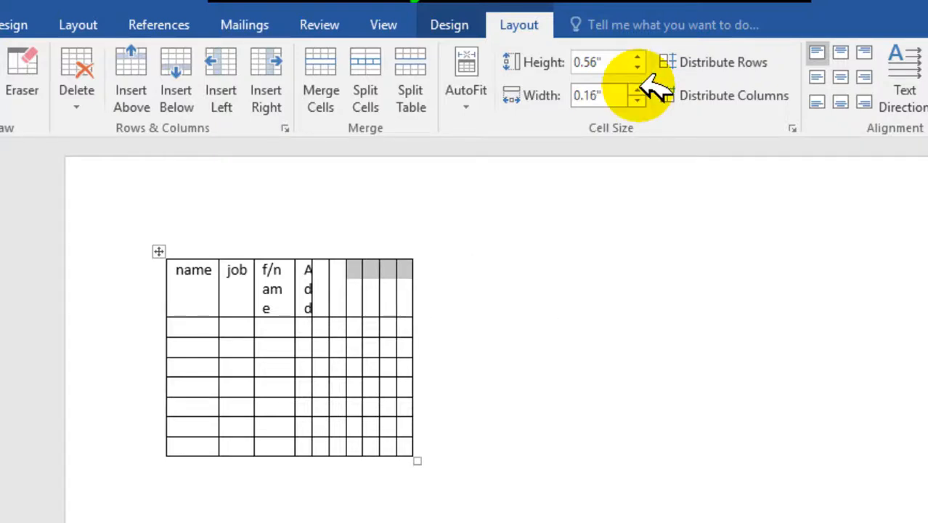
{"action": "left_click_drag", "start_coordinate": [352, 289], "coordinate": [414, 449]}
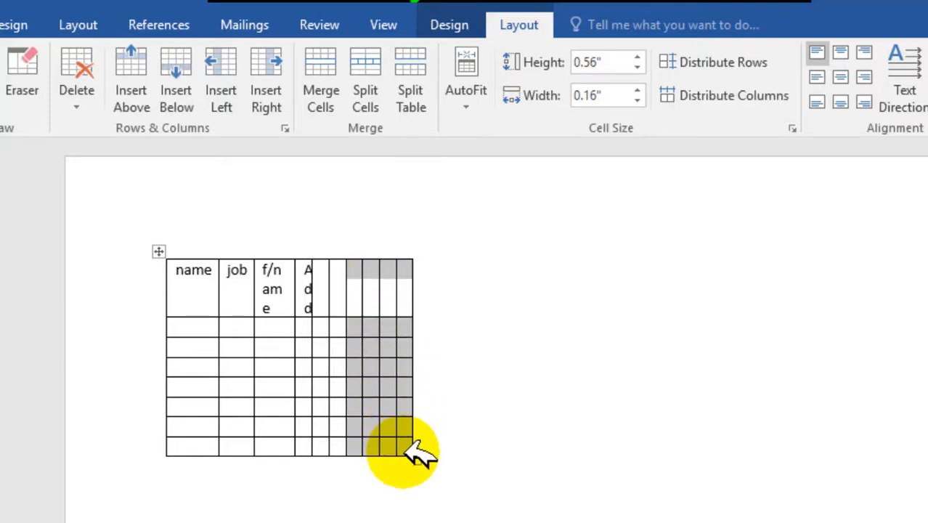
{"action": "left_click", "coordinate": [638, 91]}
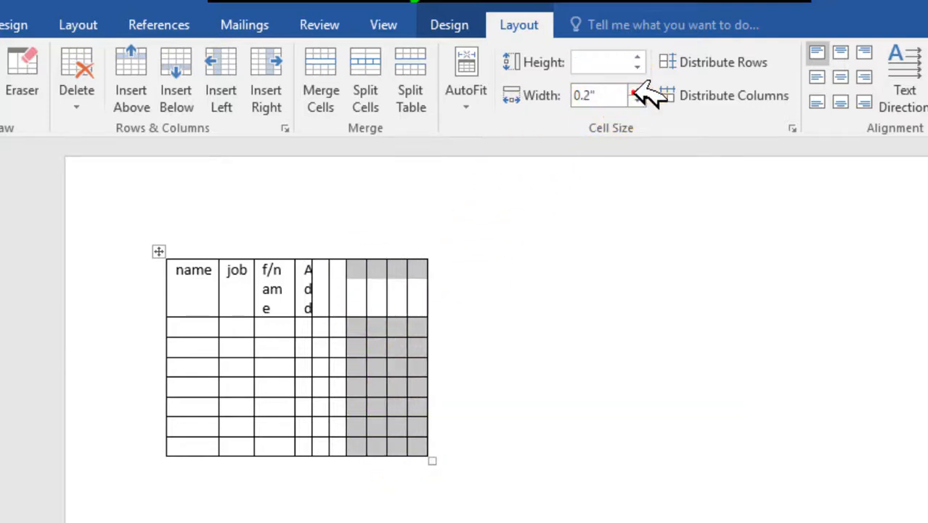
{"action": "left_click", "coordinate": [637, 91]}
{"action": "left_click", "coordinate": [637, 91]}
{"action": "left_click", "coordinate": [637, 91]}
{"action": "left_click", "coordinate": [637, 91]}
{"action": "left_click", "coordinate": [637, 100]}
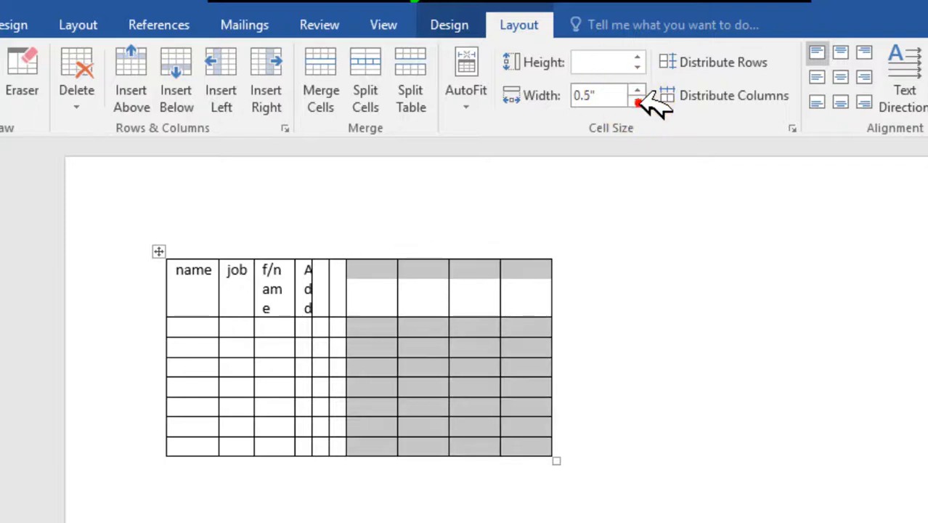
Step: Set the width of the "Add" column and the two empty columns after it to 1"
{"action": "left_click_drag", "start_coordinate": [305, 284], "coordinate": [340, 430]}
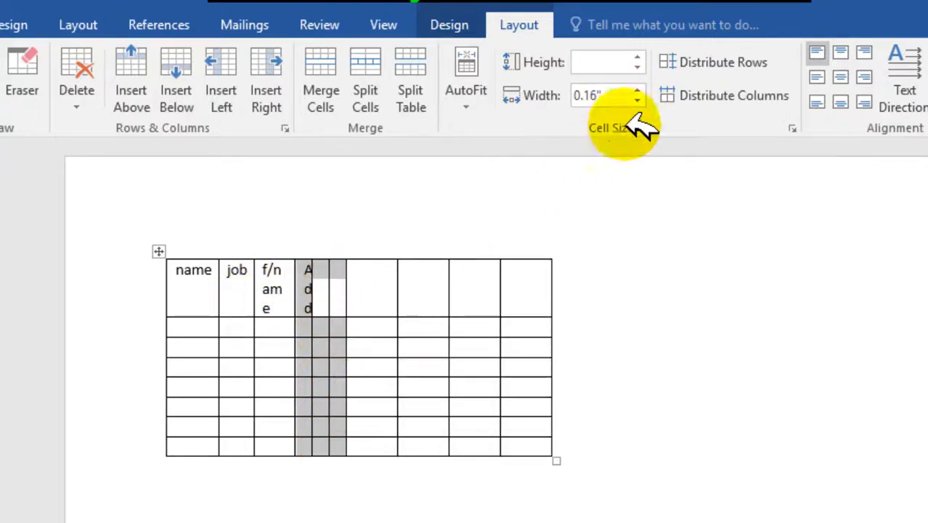
{"action": "left_click", "coordinate": [637, 90]}
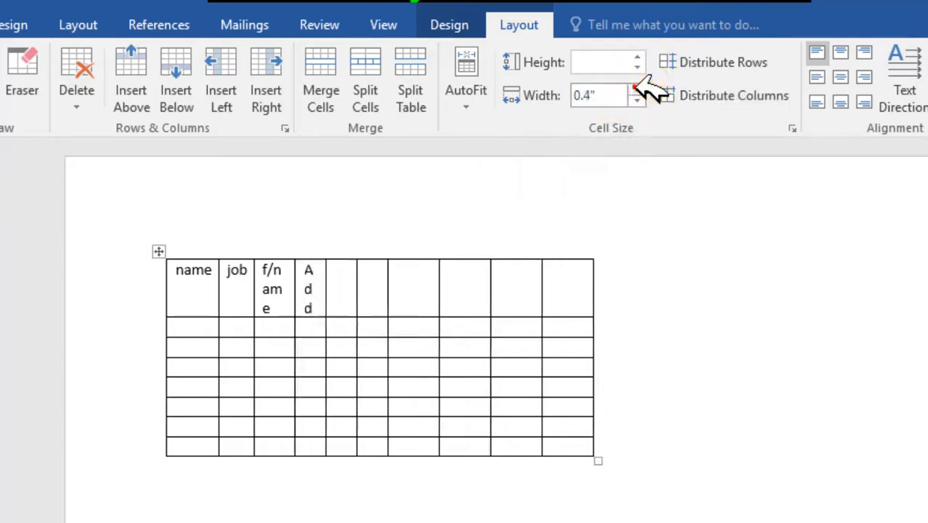
{"action": "left_click", "coordinate": [637, 91]}
{"action": "left_click", "coordinate": [637, 90]}
{"action": "left_click", "coordinate": [637, 89]}
{"action": "left_click", "coordinate": [638, 88]}
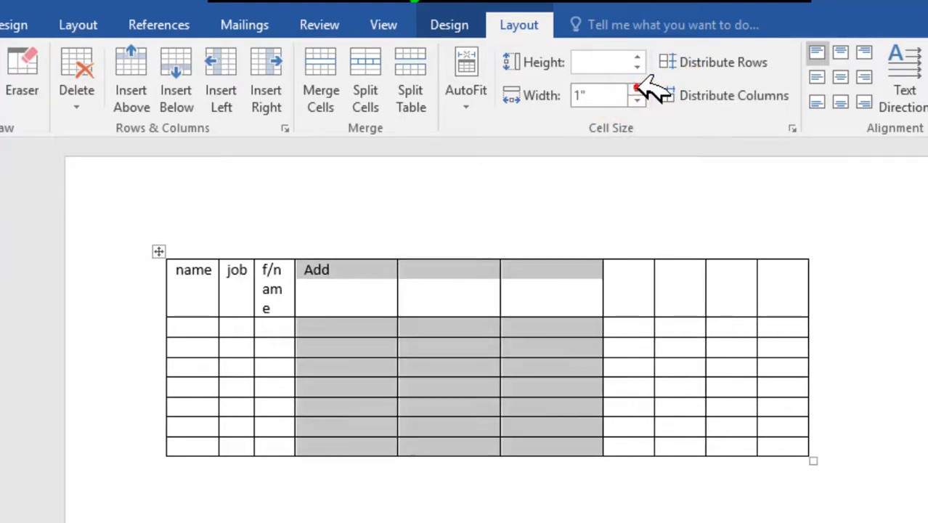
Step: Try narrowing only the "name", "job" and "f/name" header cells to 0.16", and undo the change
{"action": "left_click_drag", "start_coordinate": [282, 288], "coordinate": [172, 291]}
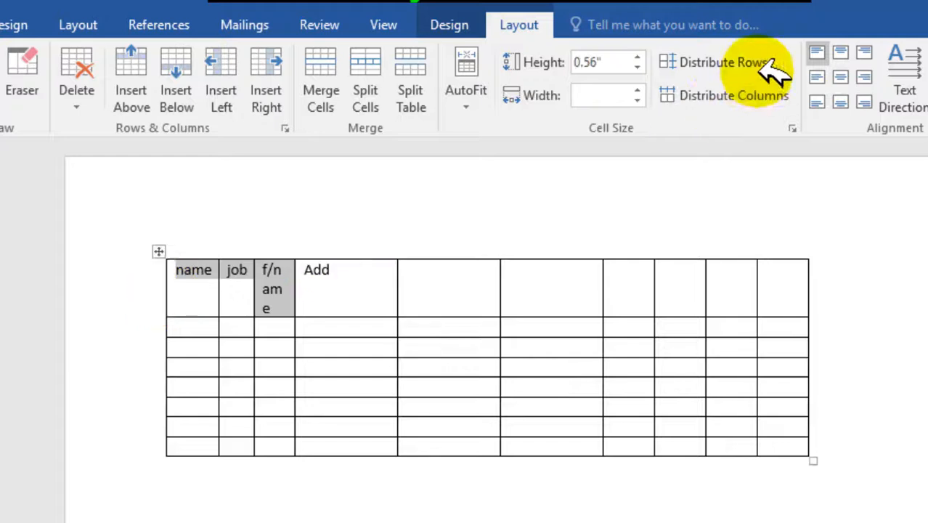
{"action": "left_click", "coordinate": [638, 98]}
{"action": "left_click", "coordinate": [638, 97]}
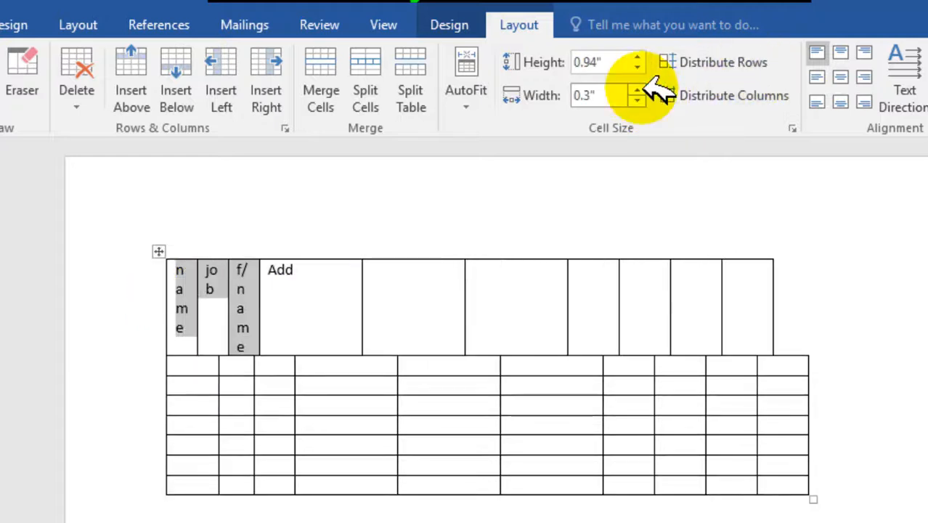
{"action": "left_click", "coordinate": [638, 99]}
{"action": "left_click", "coordinate": [638, 99]}
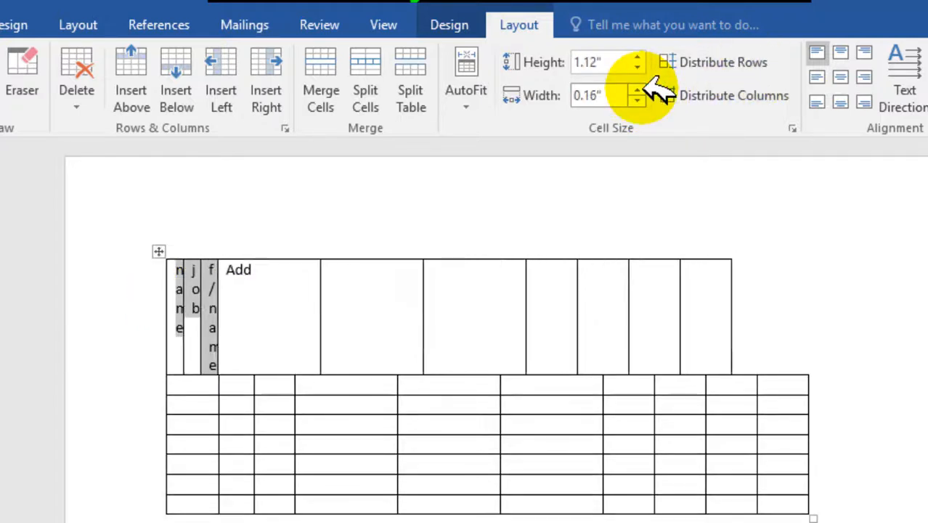
{"action": "key", "text": "ctrl+z"}
Step: Set the width of the entire "name", "job" and "f/name" columns to 0.7"
{"action": "left_click_drag", "start_coordinate": [188, 287], "coordinate": [290, 445]}
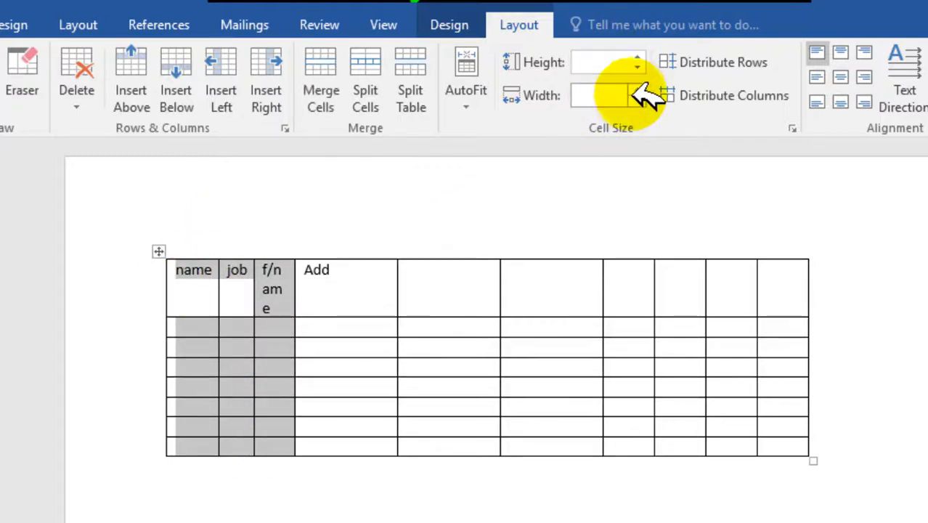
{"action": "left_click", "coordinate": [638, 100]}
{"action": "left_click", "coordinate": [637, 90]}
{"action": "left_click", "coordinate": [637, 90]}
{"action": "left_click", "coordinate": [637, 90]}
{"action": "left_click", "coordinate": [637, 90]}
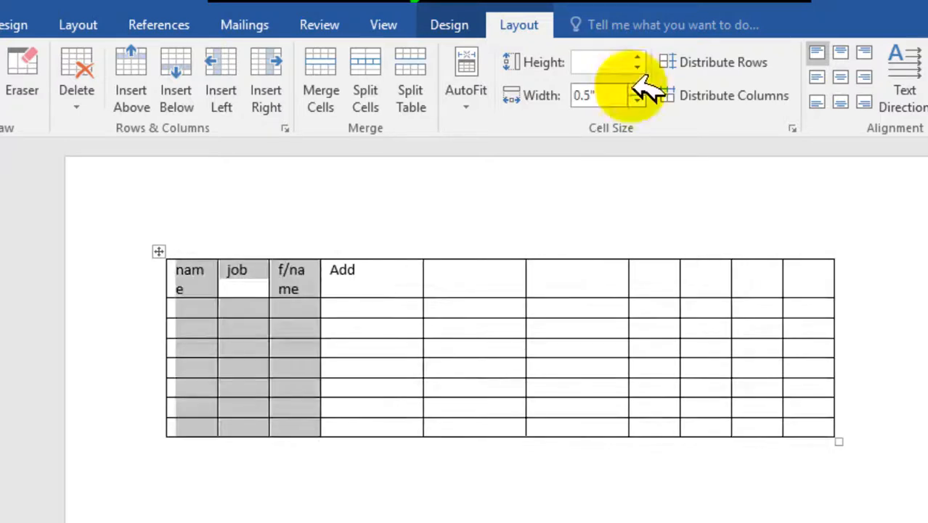
{"action": "left_click", "coordinate": [637, 90]}
{"action": "left_click", "coordinate": [637, 90]}
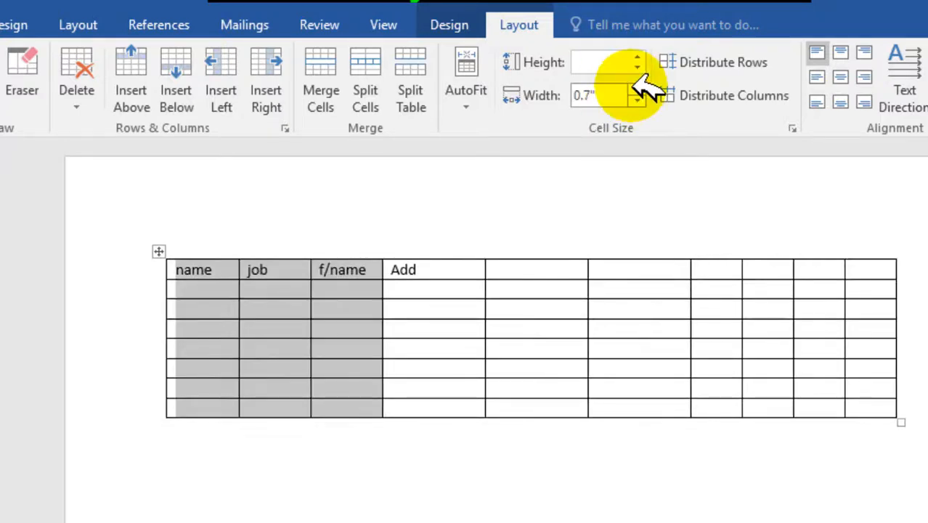
Step: Set the height of the third to sixth table rows to 0.4"
{"action": "left_click", "coordinate": [472, 290]}
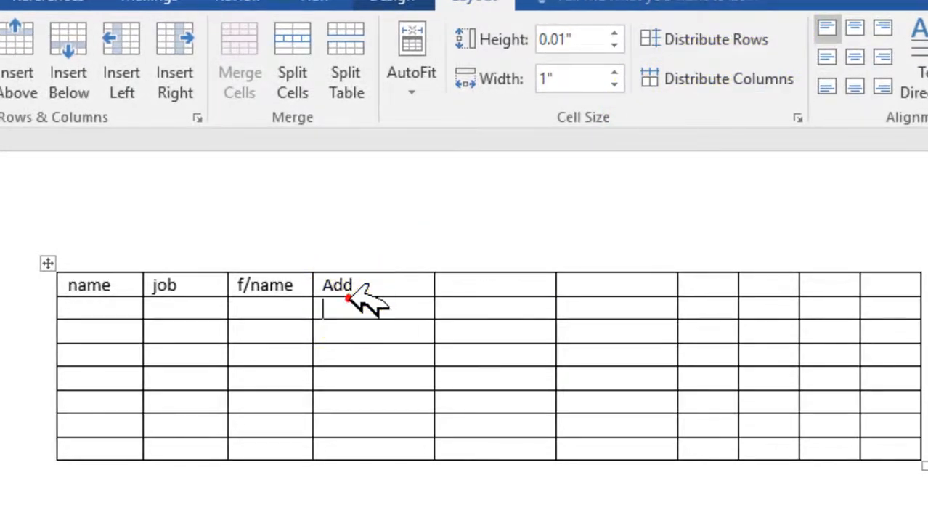
{"action": "left_click", "coordinate": [120, 305]}
{"action": "left_click_drag", "start_coordinate": [104, 334], "coordinate": [109, 405]}
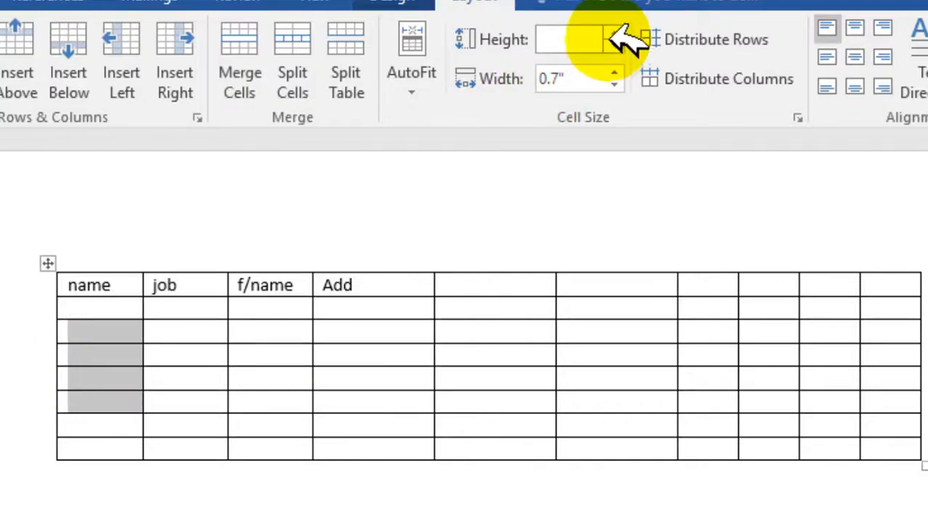
{"action": "left_click", "coordinate": [615, 33]}
{"action": "left_click", "coordinate": [615, 33]}
{"action": "left_click", "coordinate": [615, 34]}
{"action": "left_click", "coordinate": [615, 33]}
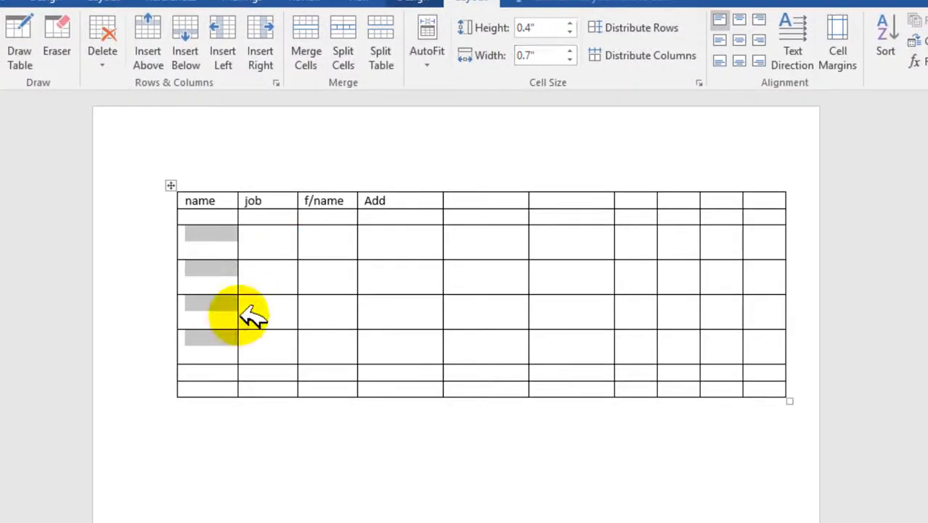
Step: Set the height of the last two table rows to 0.4"
{"action": "left_click_drag", "start_coordinate": [207, 371], "coordinate": [218, 389]}
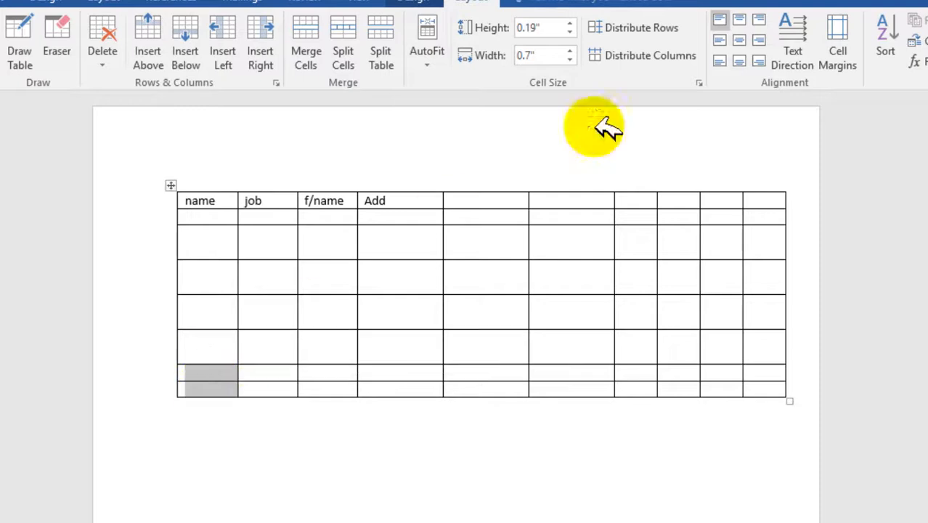
{"action": "left_click", "coordinate": [571, 24]}
{"action": "left_click", "coordinate": [570, 24]}
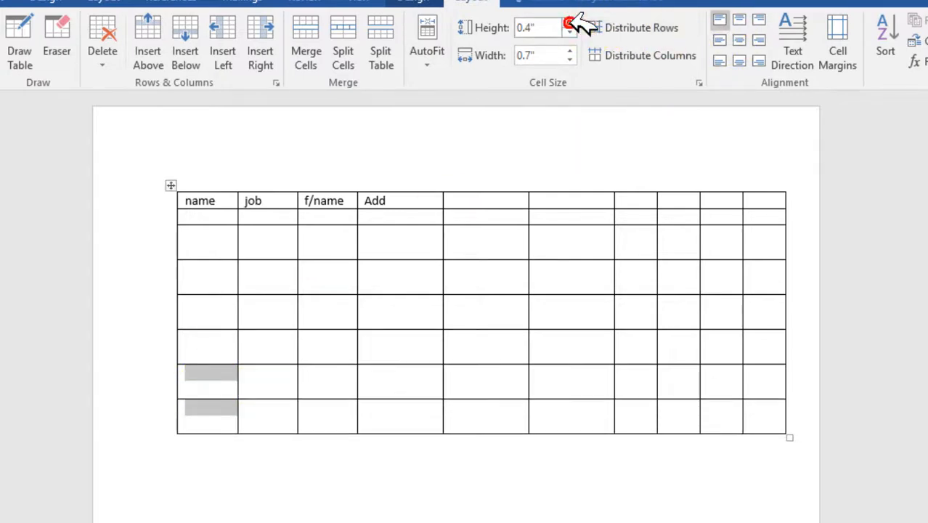
Step: Raise the height of the header row and the row below it to 0.9"
{"action": "left_click", "coordinate": [231, 210]}
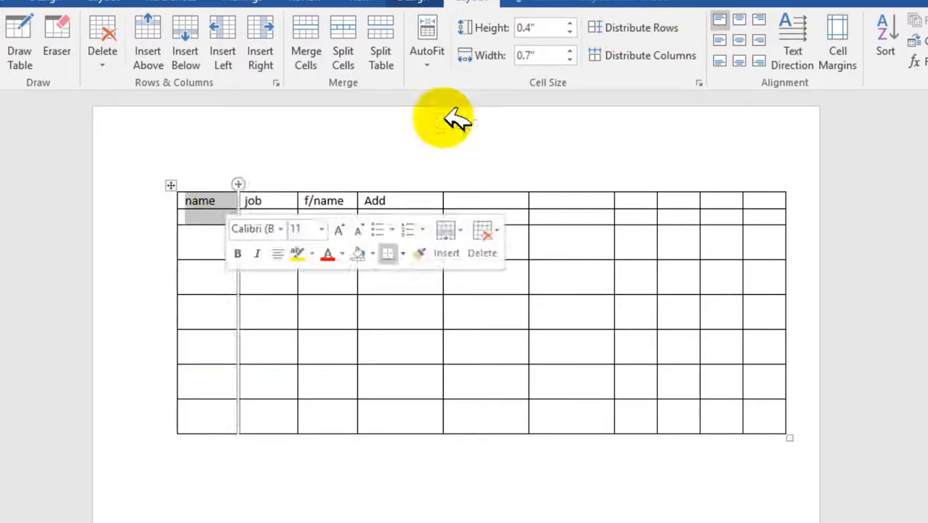
{"action": "left_click", "coordinate": [570, 23]}
{"action": "left_click", "coordinate": [570, 23]}
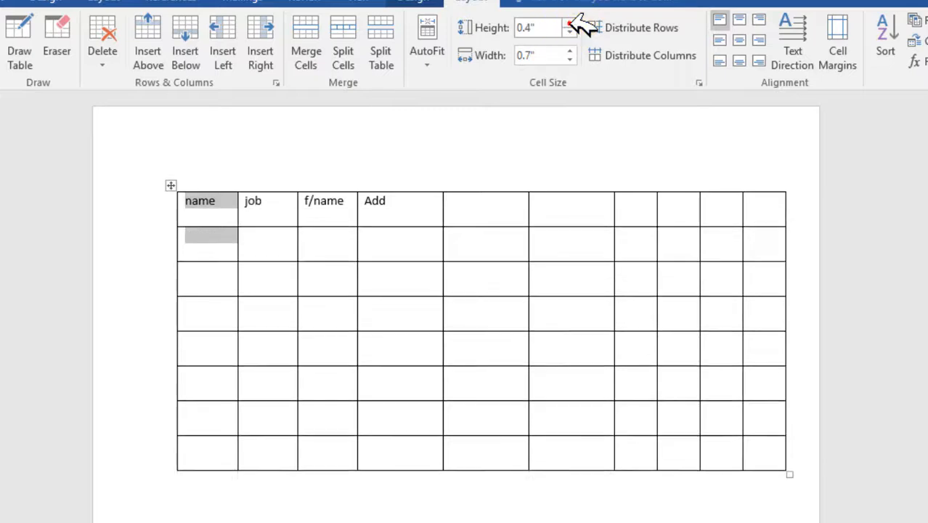
{"action": "left_click", "coordinate": [570, 23]}
{"action": "left_click", "coordinate": [570, 24]}
{"action": "left_click", "coordinate": [570, 24]}
{"action": "left_click", "coordinate": [570, 23]}
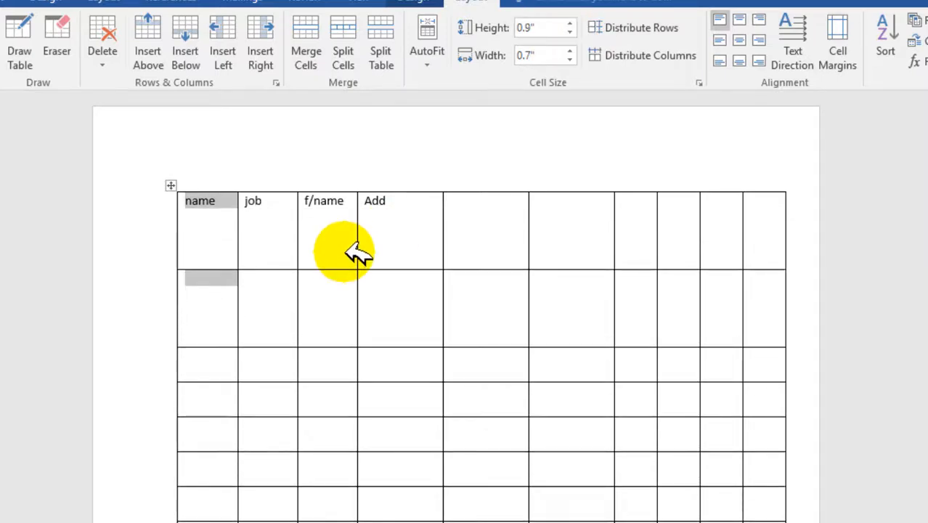
Step: Distribute all table rows to an equal height, with the whole "name" column selected
{"action": "left_click", "coordinate": [234, 459]}
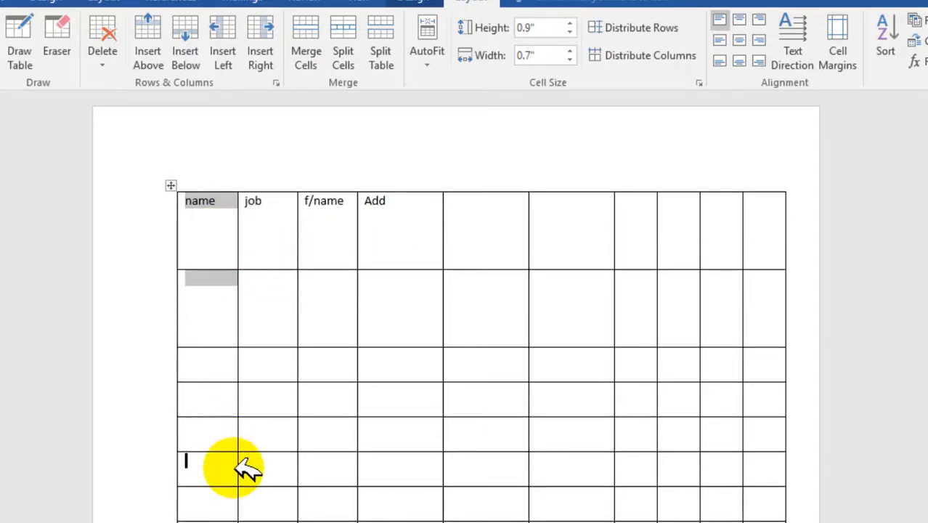
{"action": "left_click", "coordinate": [221, 227]}
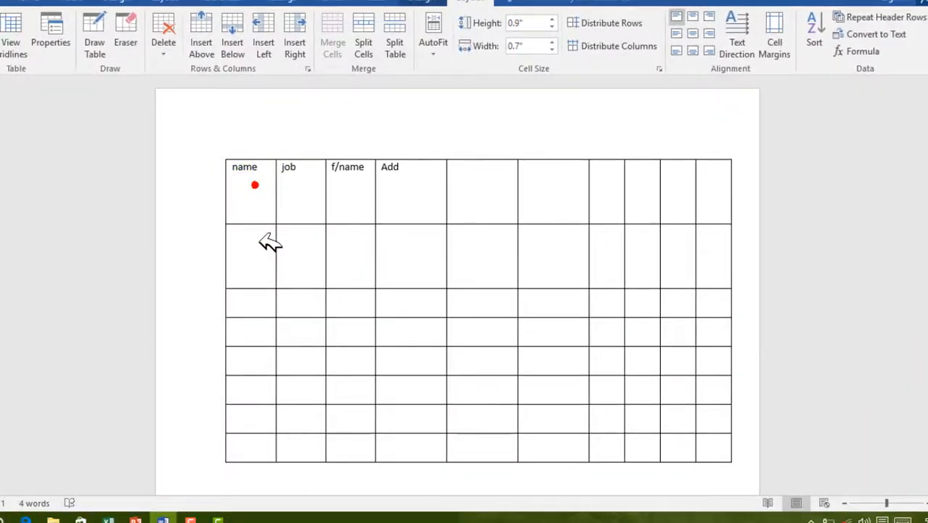
{"action": "left_click_drag", "start_coordinate": [268, 244], "coordinate": [269, 444]}
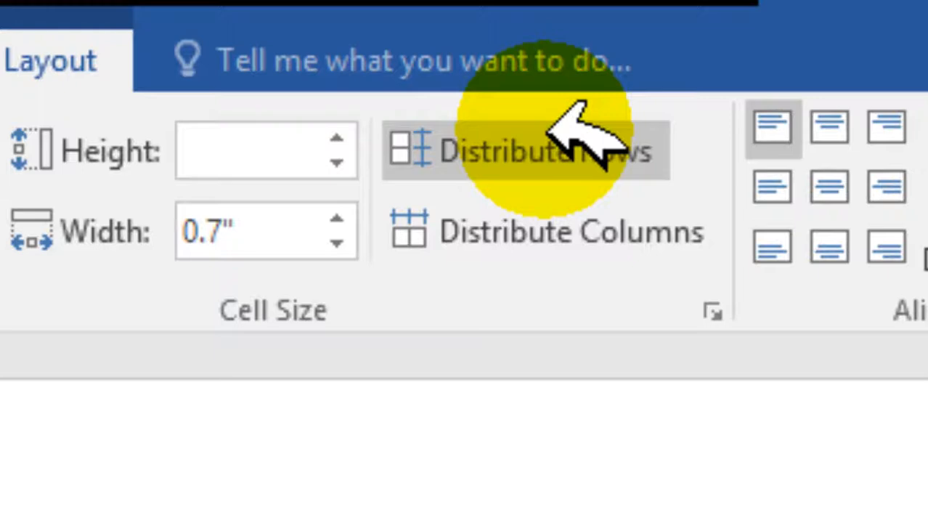
{"action": "left_click", "coordinate": [549, 109]}
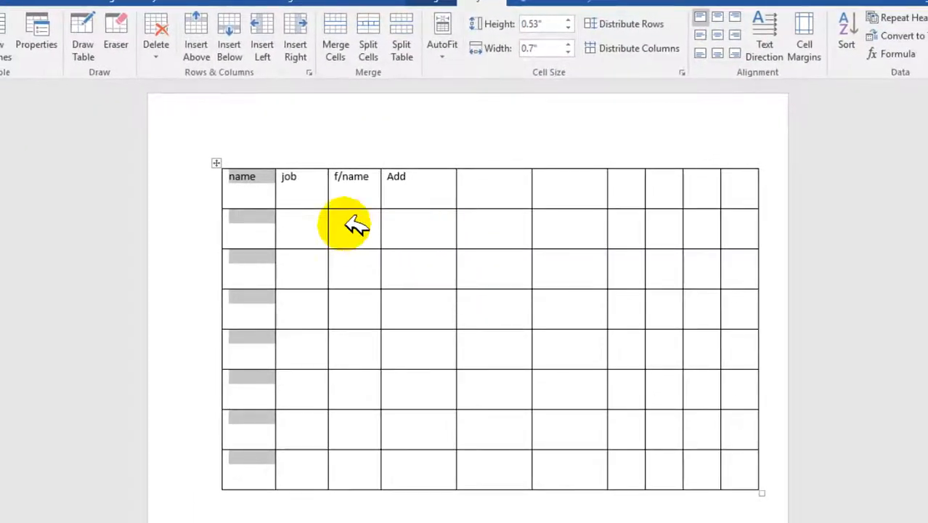
Step: Try distributing the columns evenly with only the header row selected, and undo it
{"action": "left_click", "coordinate": [296, 195]}
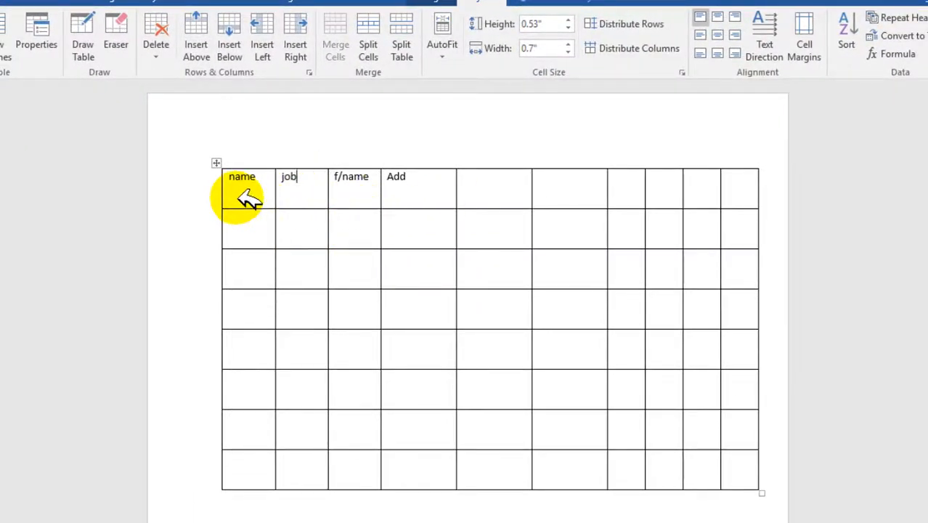
{"action": "left_click_drag", "start_coordinate": [237, 197], "coordinate": [712, 173]}
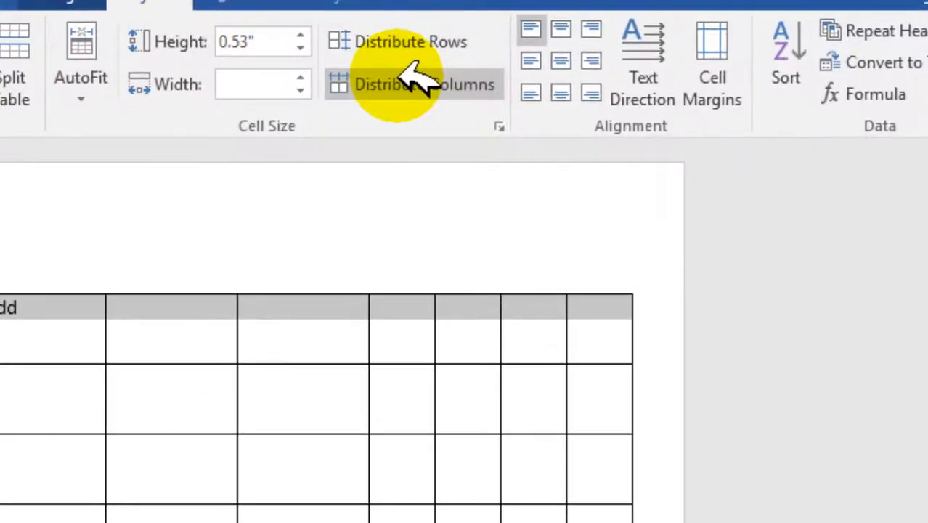
{"action": "left_click", "coordinate": [623, 45]}
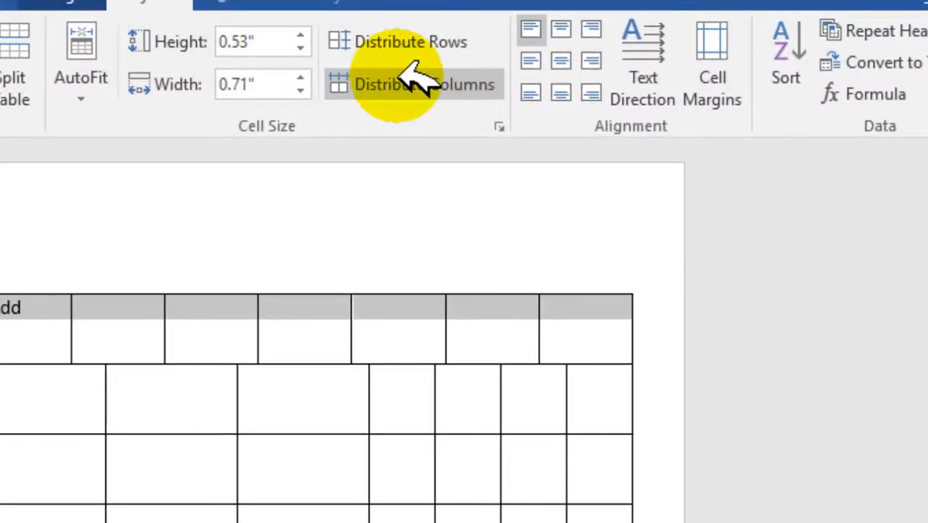
{"action": "key", "text": "ctrl+z"}
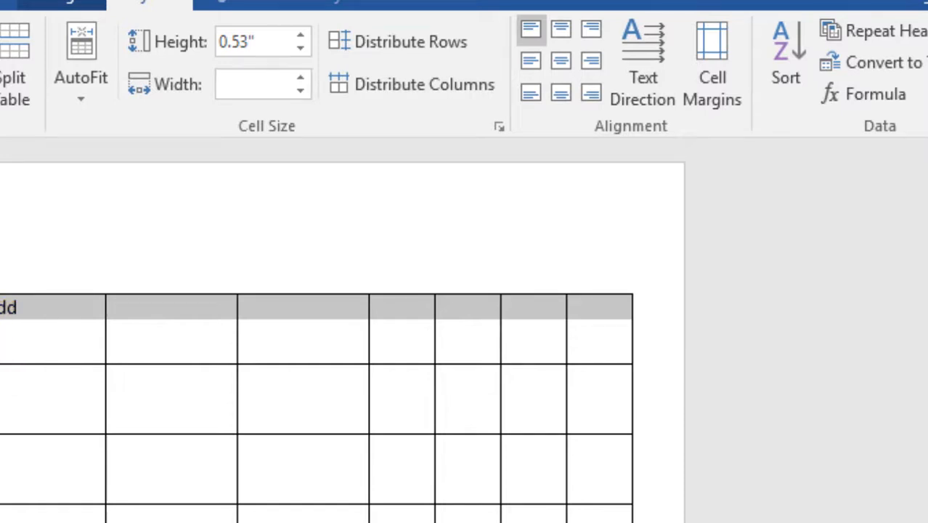
Step: Select the whole table and distribute all its columns to an equal width
{"action": "left_click_drag", "start_coordinate": [164, 203], "coordinate": [360, 485]}
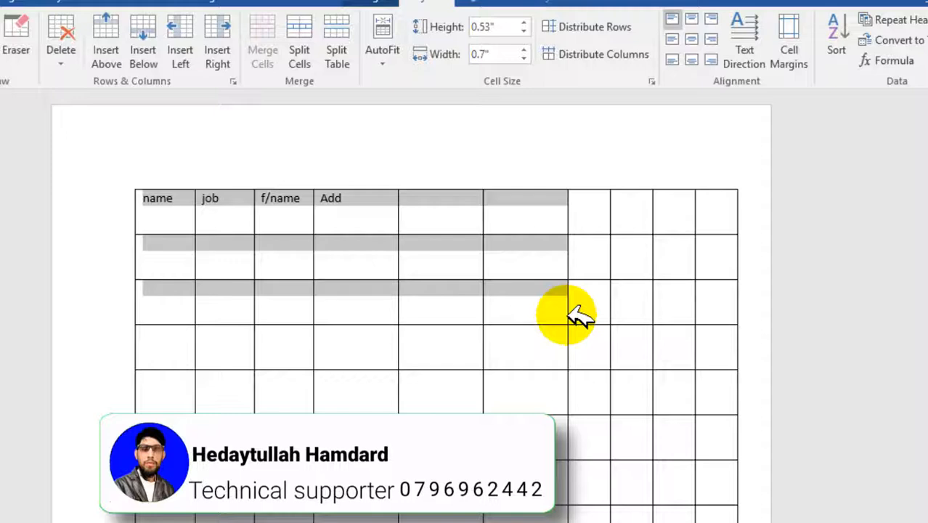
{"action": "left_click_drag", "start_coordinate": [581, 316], "coordinate": [710, 488]}
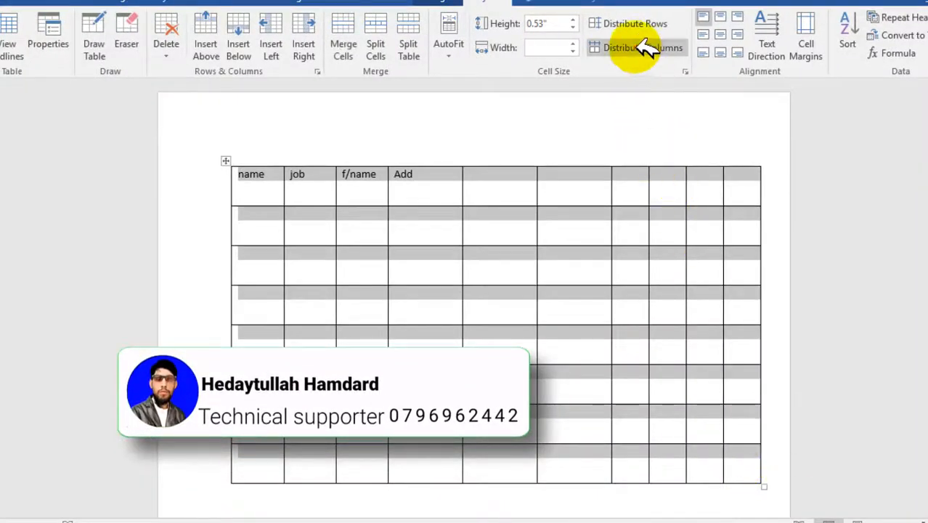
{"action": "left_click", "coordinate": [643, 48]}
{"action": "left_click", "coordinate": [518, 191]}
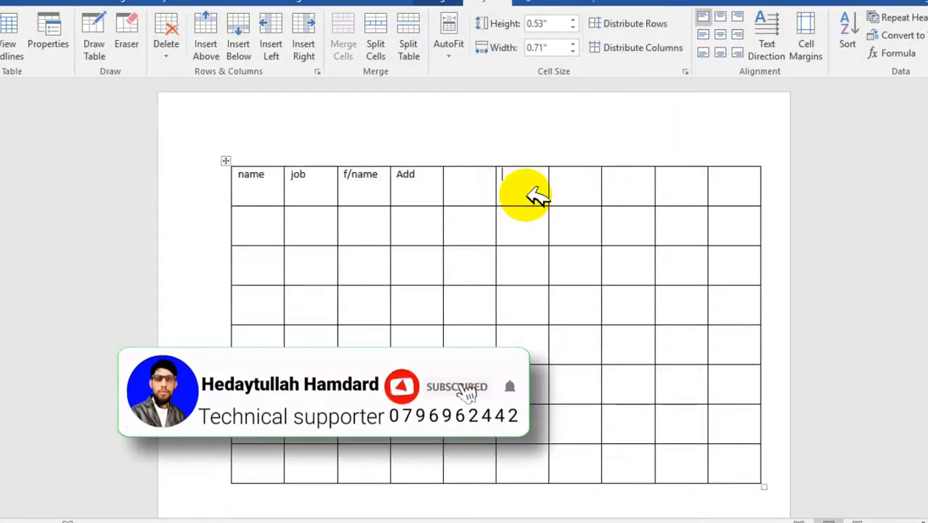
Step: Enter "ph" in the fifth header cell and align it top center, top right, center left and finally fully centered
{"action": "left_click", "coordinate": [487, 179]}
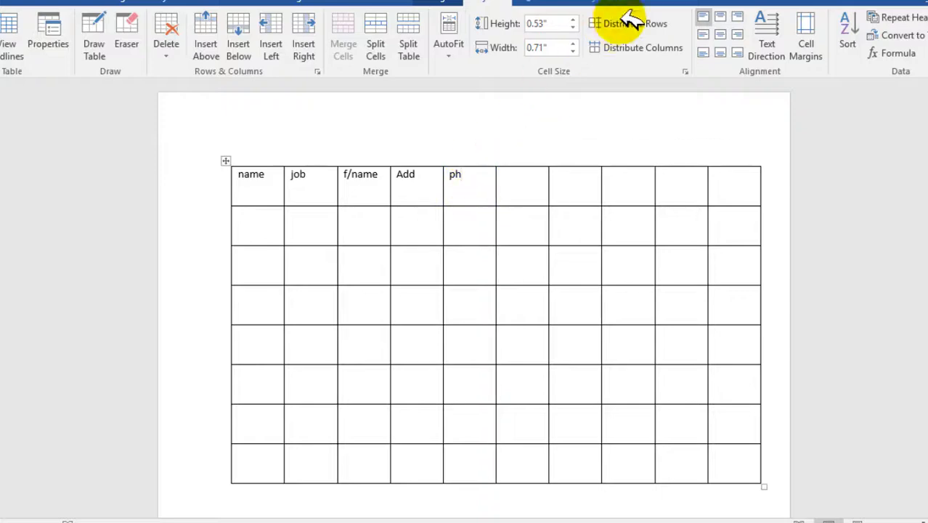
{"action": "left_click", "coordinate": [725, 16]}
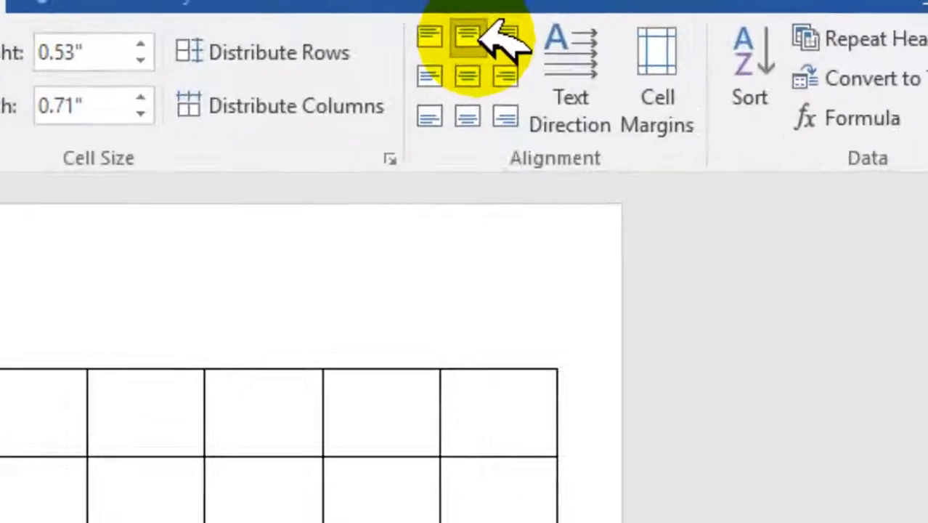
{"action": "left_click", "coordinate": [455, 40]}
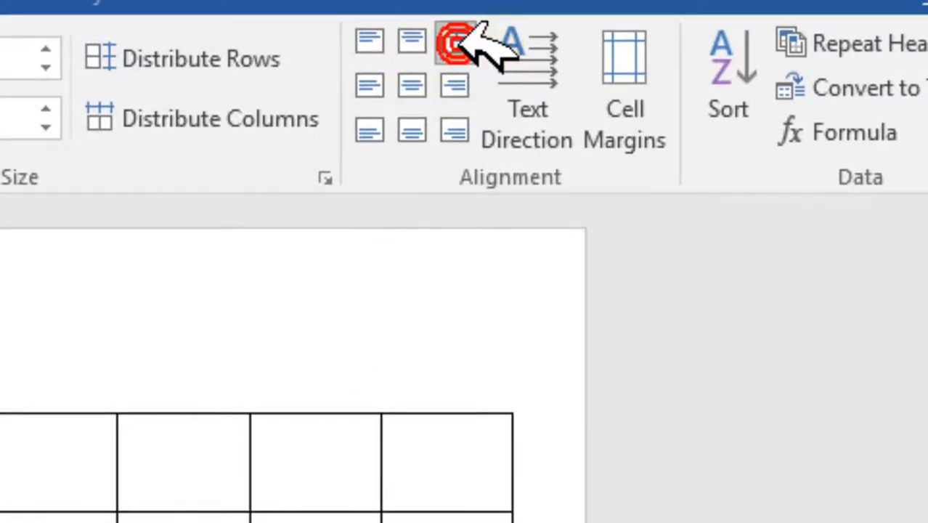
{"action": "left_click", "coordinate": [374, 82]}
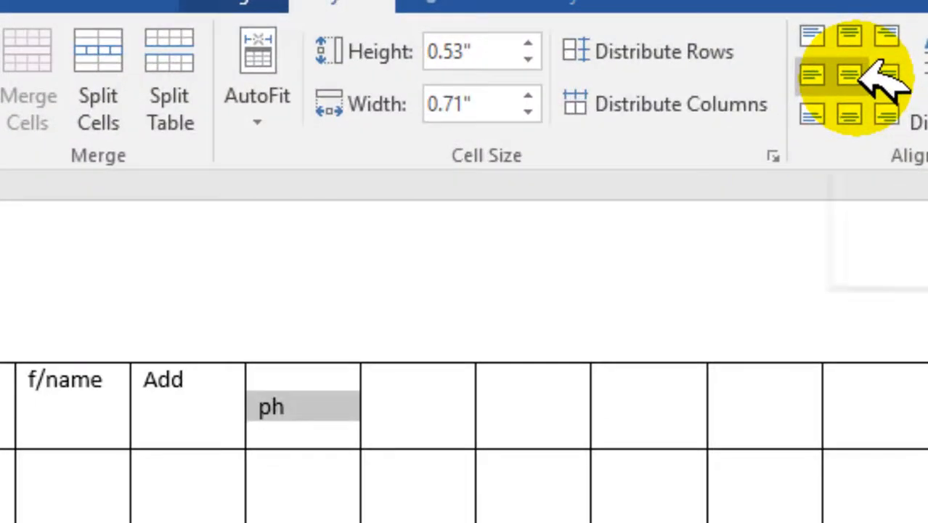
{"action": "left_click", "coordinate": [856, 74]}
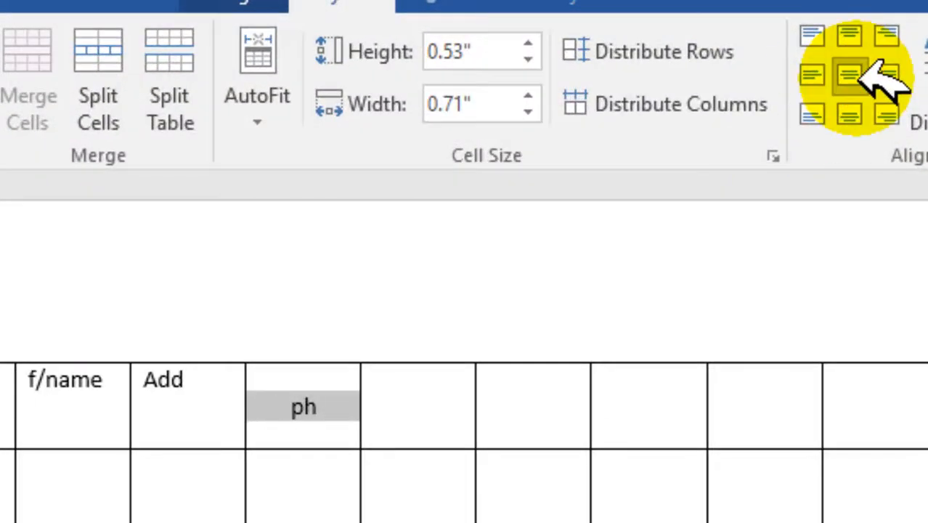
Step: Try the center right, bottom left, bottom center and bottom right alignments on "ph", and return it to fully centered
{"action": "left_click", "coordinate": [892, 75]}
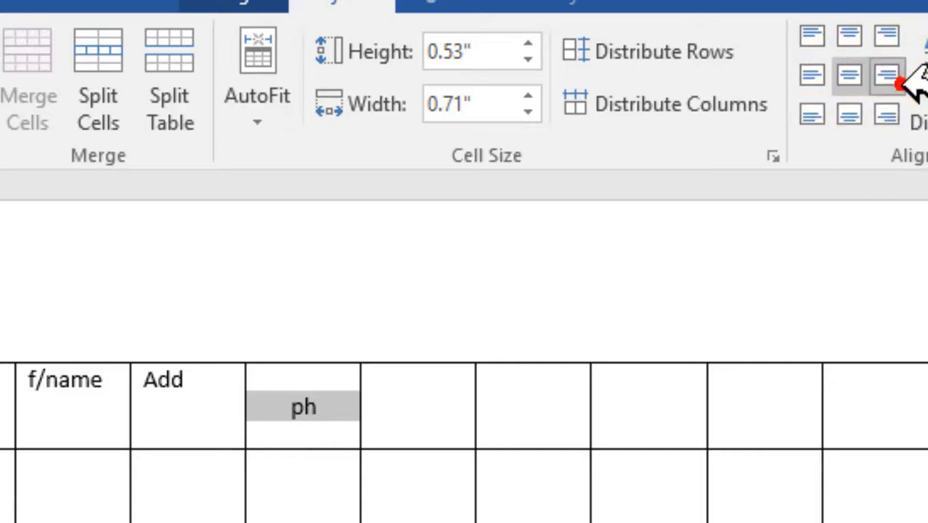
{"action": "left_click", "coordinate": [814, 114]}
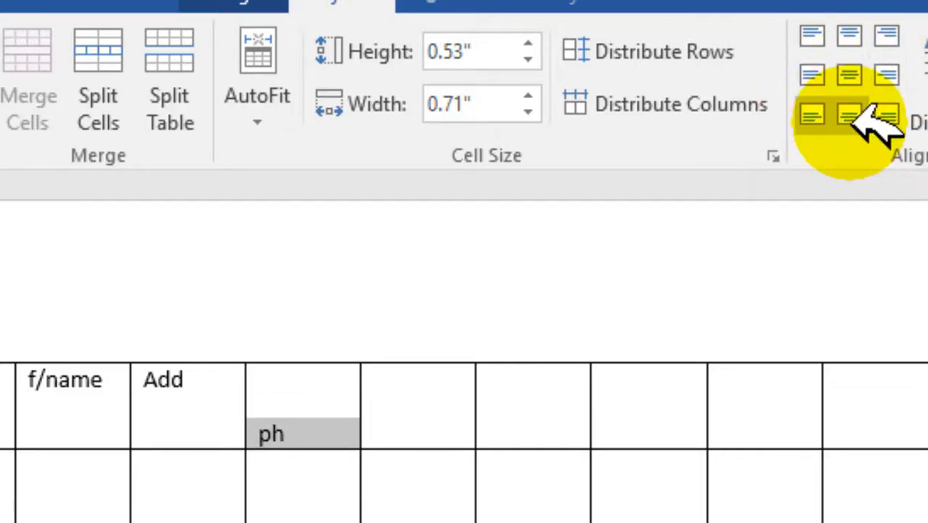
{"action": "left_click", "coordinate": [850, 115]}
{"action": "left_click", "coordinate": [889, 113]}
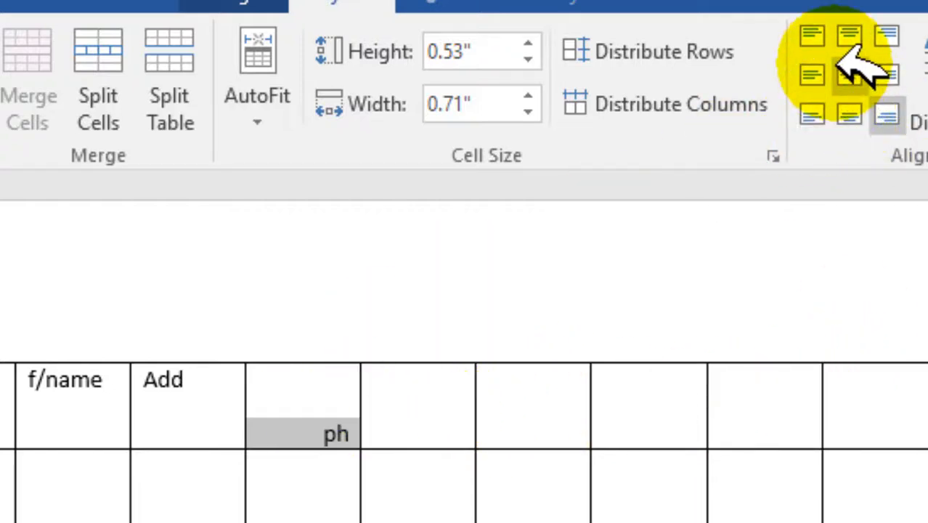
{"action": "left_click", "coordinate": [850, 75]}
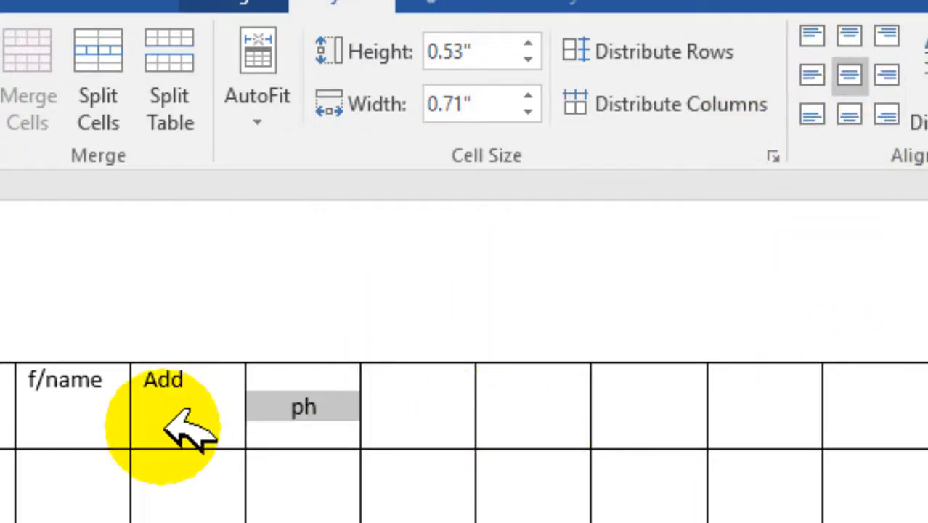
Step: Rotate the text direction of the "name" header cell through both vertical orientations and back to horizontal
{"action": "left_click", "coordinate": [191, 436]}
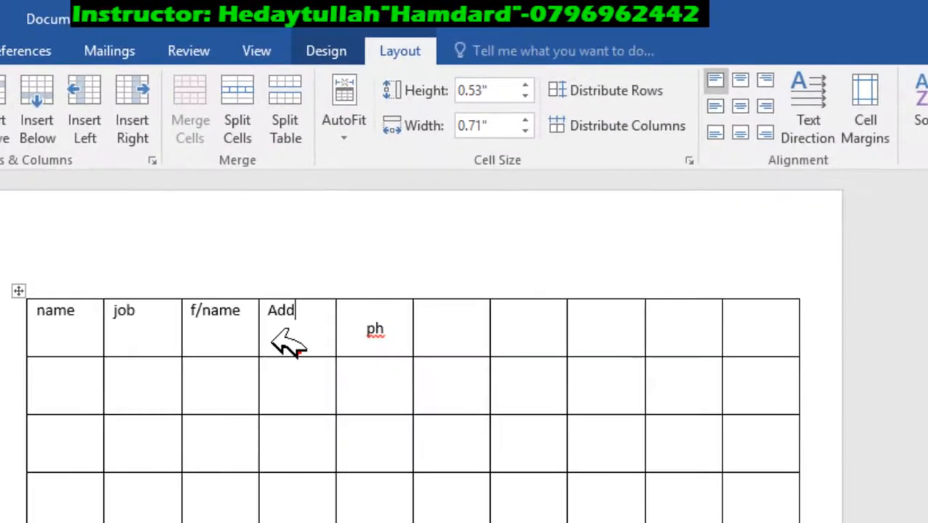
{"action": "double_click", "coordinate": [35, 310]}
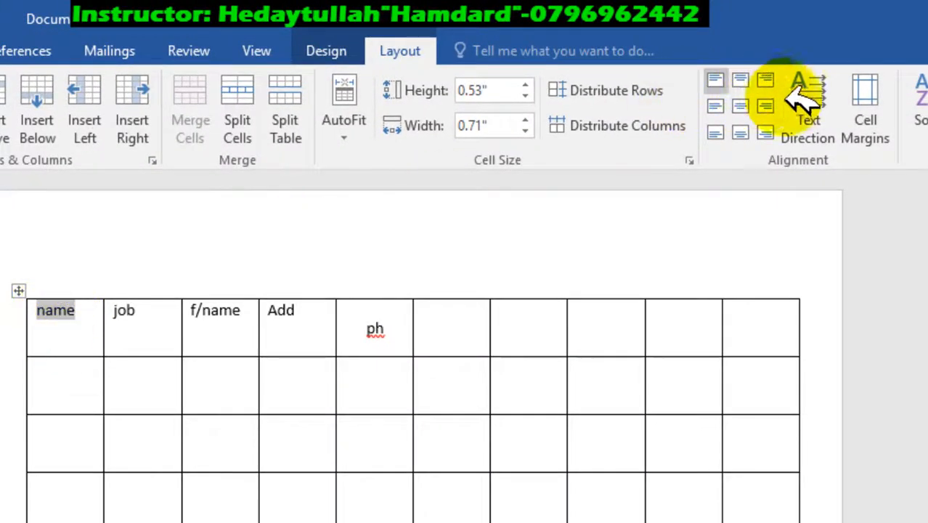
{"action": "left_click", "coordinate": [806, 104]}
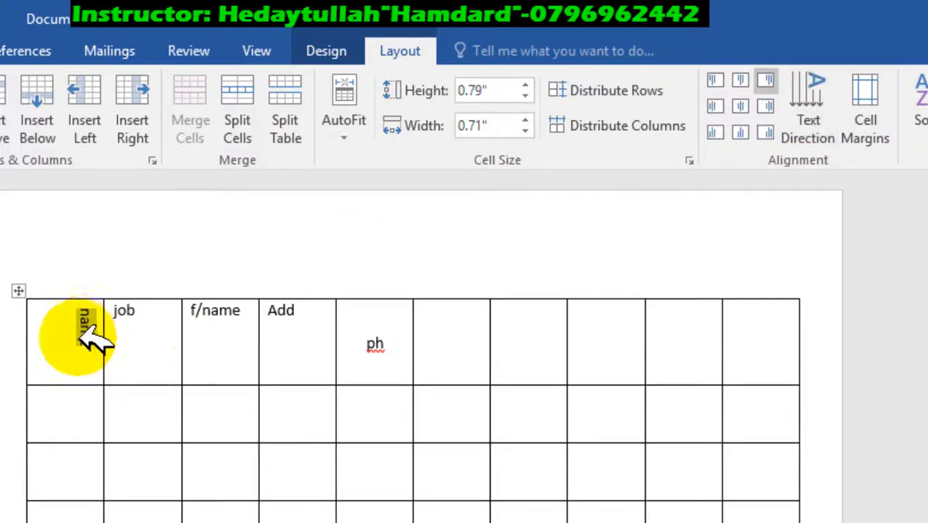
{"action": "left_click", "coordinate": [820, 101]}
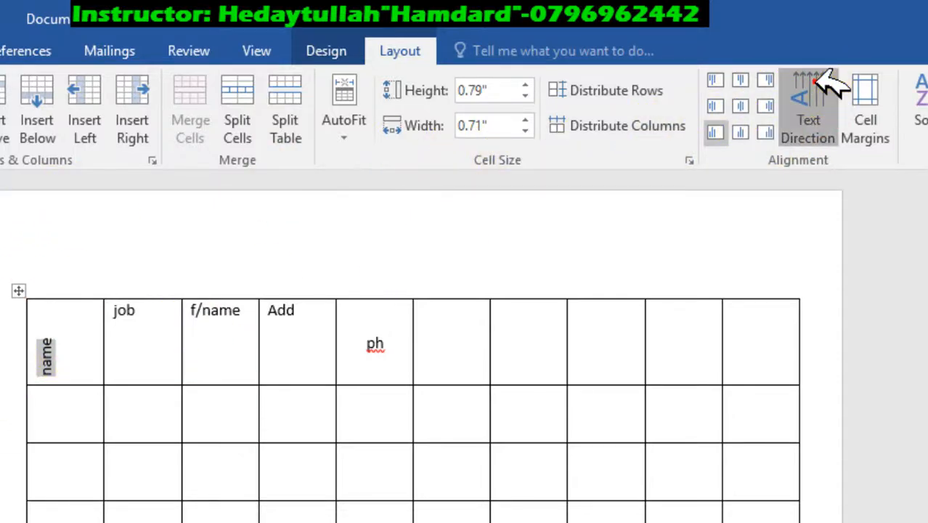
{"action": "left_click", "coordinate": [825, 81]}
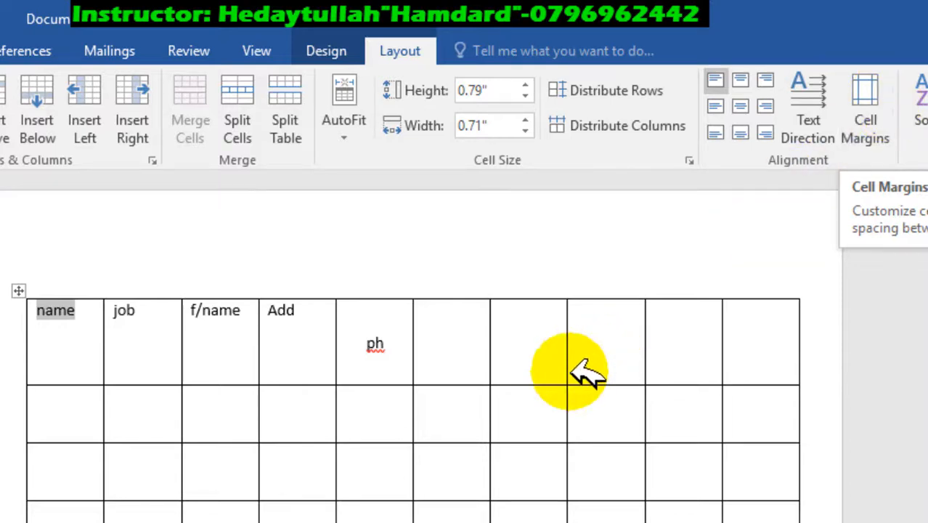
Step: Fill the seventh header cell with four lines of "r" characters, and set the whole table's top and bottom cell margins to 0.1 inch
{"action": "left_click", "coordinate": [505, 331]}
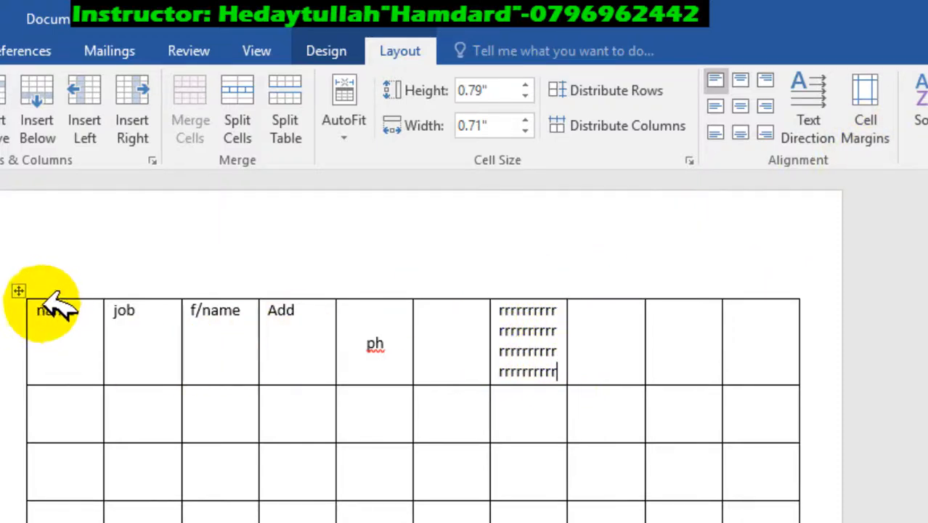
{"action": "left_click", "coordinate": [18, 290]}
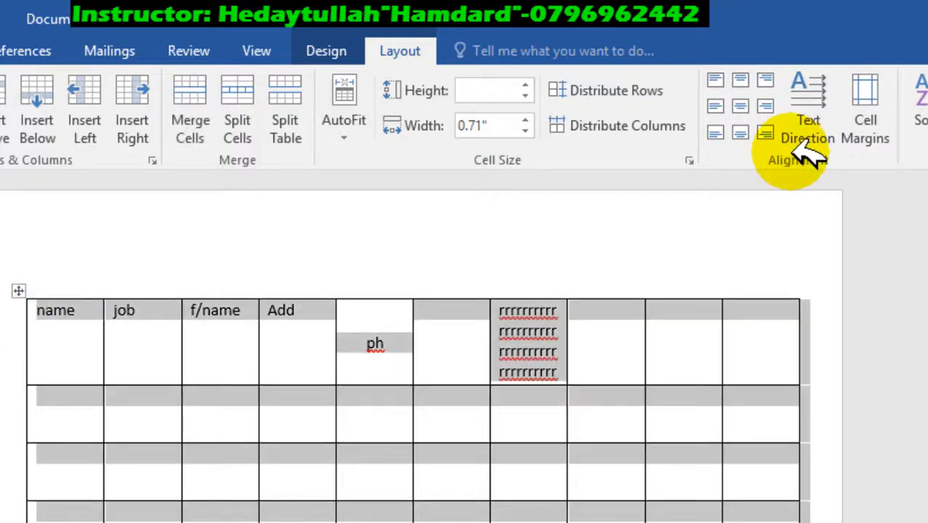
{"action": "left_click", "coordinate": [866, 102]}
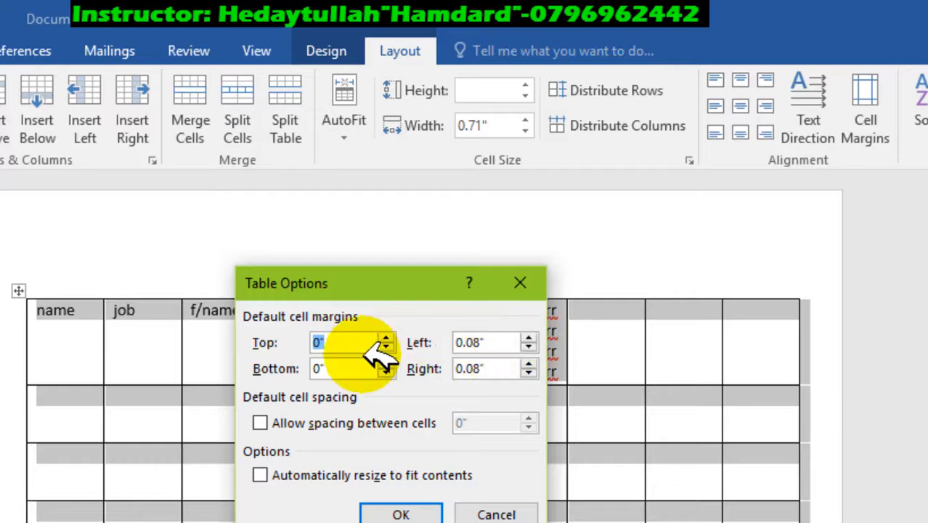
{"action": "left_click", "coordinate": [385, 337]}
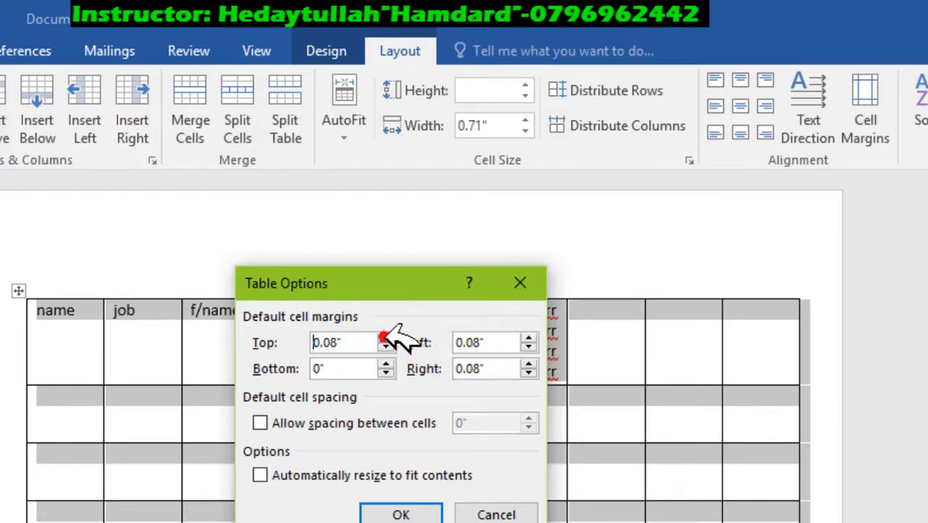
{"action": "left_click", "coordinate": [388, 362]}
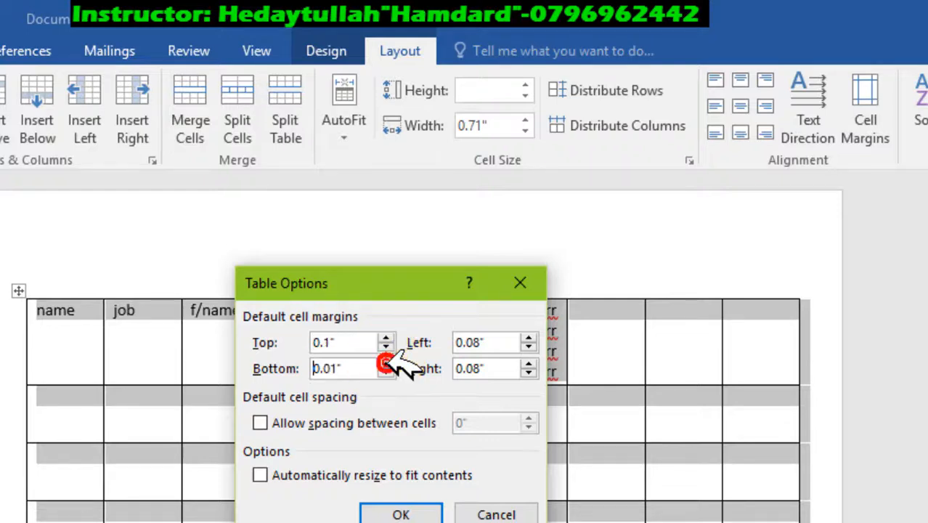
{"action": "left_click", "coordinate": [388, 362]}
{"action": "left_click", "coordinate": [386, 372]}
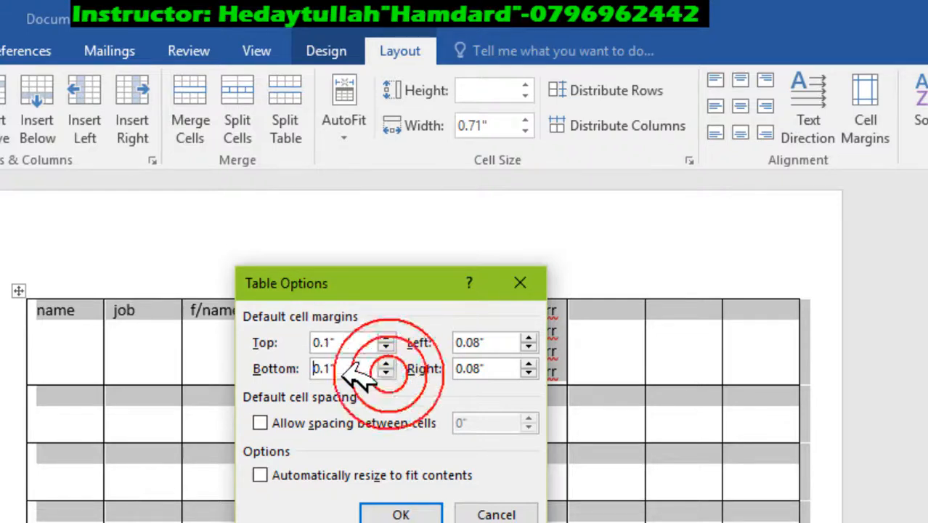
{"action": "left_click", "coordinate": [416, 504]}
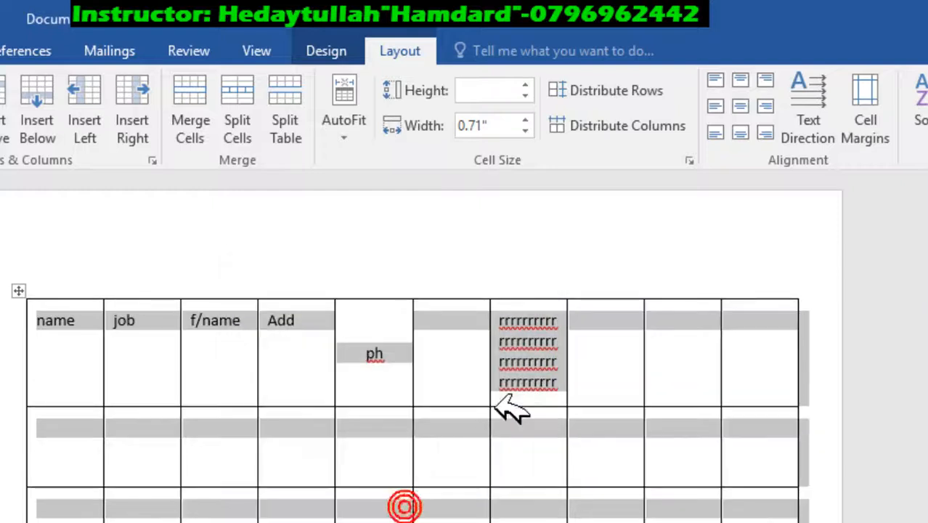
{"action": "left_click", "coordinate": [543, 308]}
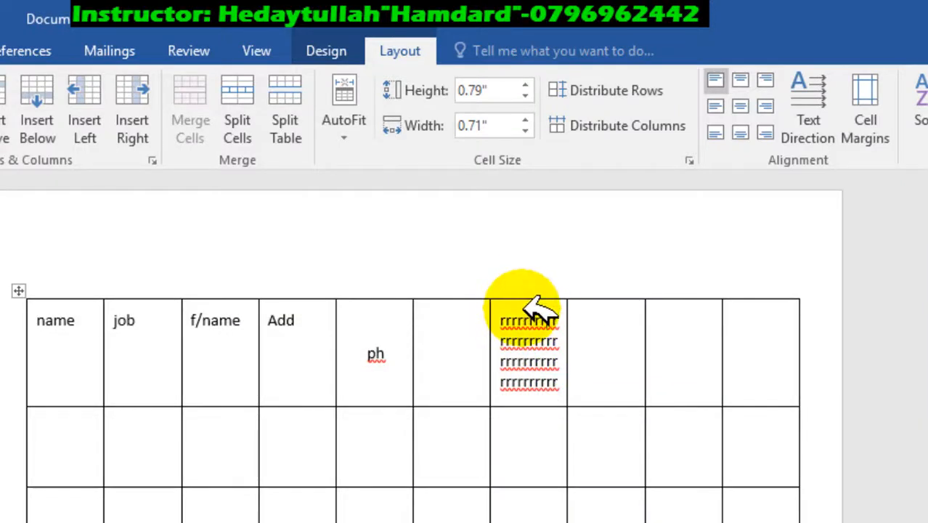
{"action": "left_click", "coordinate": [555, 385]}
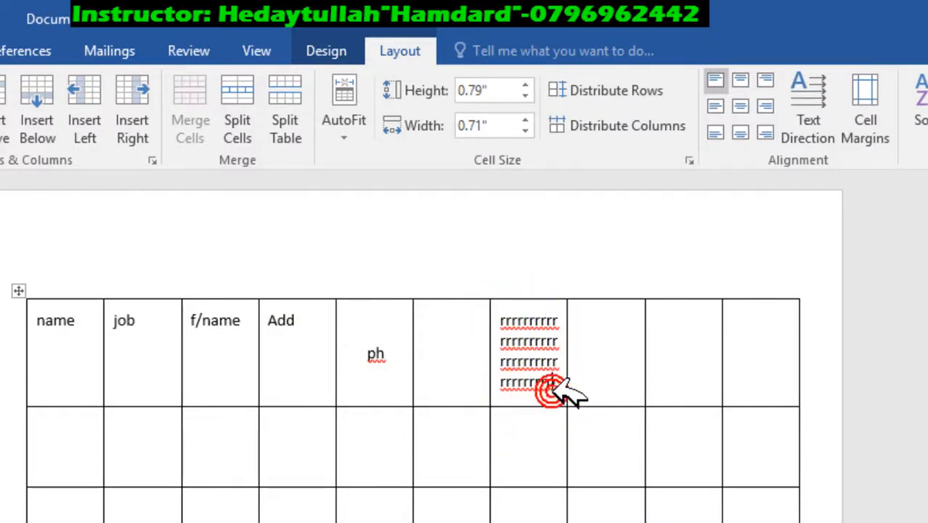
Step: Set the left and right default cell margins of the whole table to 0.3 inch
{"action": "left_click", "coordinate": [18, 291]}
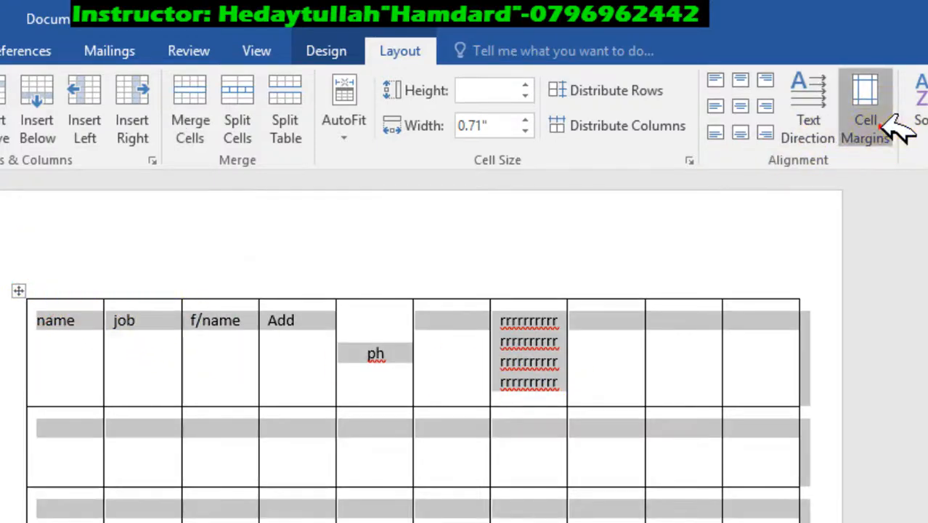
{"action": "left_click", "coordinate": [879, 125]}
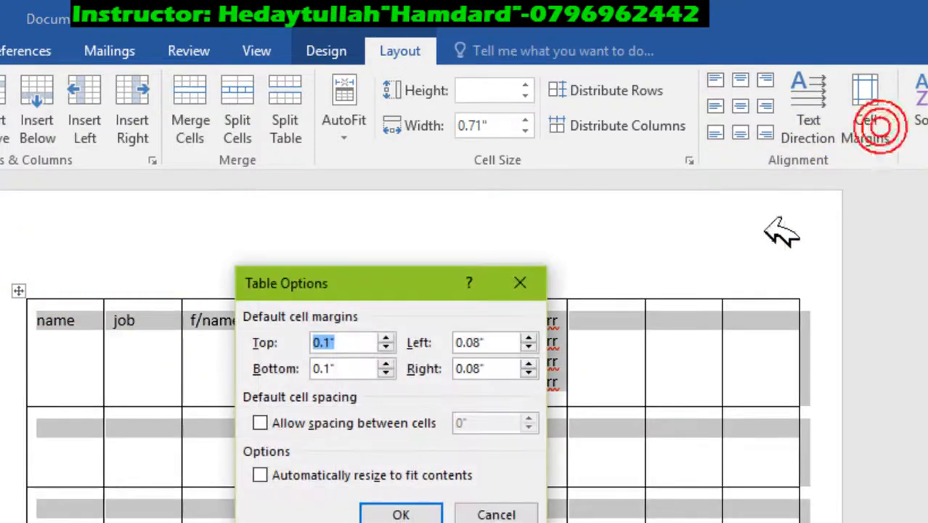
{"action": "left_click", "coordinate": [529, 338]}
{"action": "left_click", "coordinate": [529, 338]}
{"action": "left_click", "coordinate": [529, 339]}
{"action": "left_click", "coordinate": [528, 338]}
{"action": "left_click", "coordinate": [529, 338]}
{"action": "left_click", "coordinate": [531, 337]}
{"action": "left_click", "coordinate": [530, 337]}
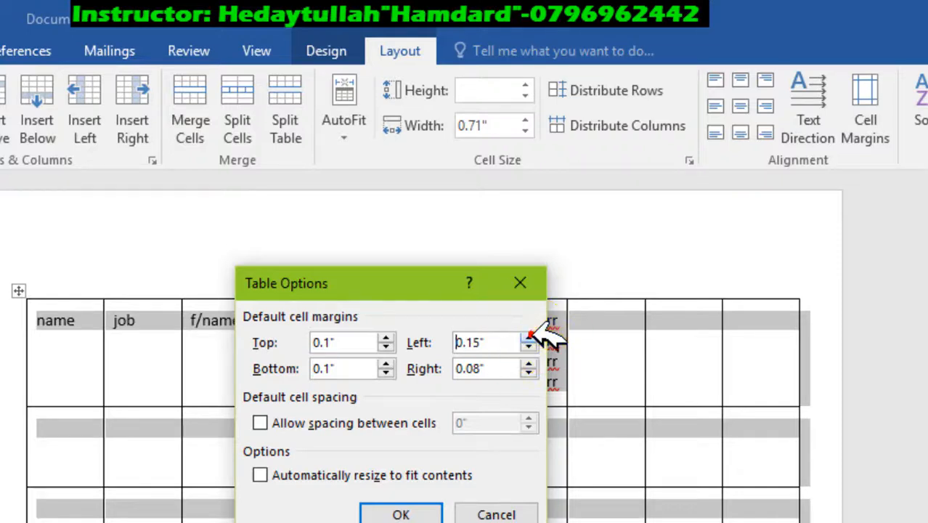
{"action": "left_click", "coordinate": [530, 337]}
{"action": "left_click", "coordinate": [530, 337]}
{"action": "left_click", "coordinate": [530, 338]}
{"action": "left_click", "coordinate": [530, 337]}
{"action": "left_click", "coordinate": [530, 337]}
{"action": "left_click", "coordinate": [530, 337]}
{"action": "left_click", "coordinate": [530, 361]}
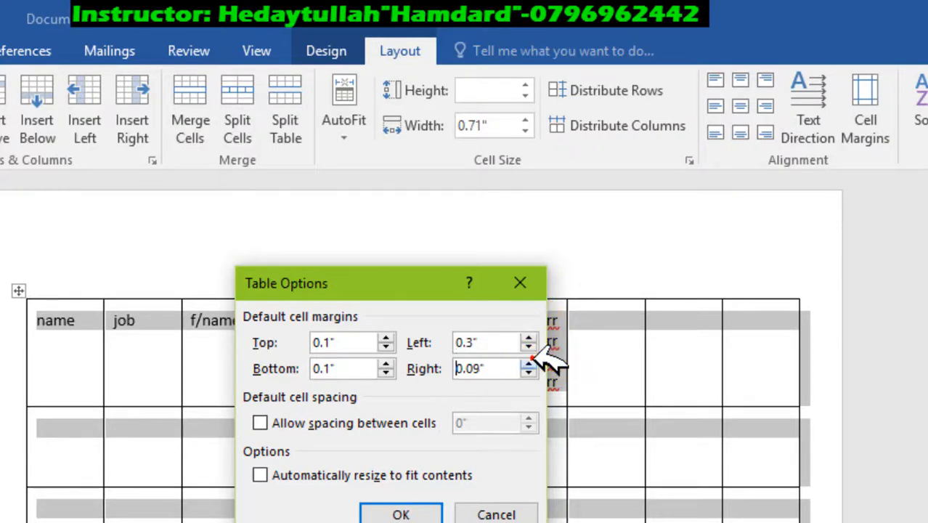
{"action": "left_click", "coordinate": [536, 356]}
{"action": "left_click", "coordinate": [530, 362]}
{"action": "left_click", "coordinate": [530, 362]}
{"action": "left_click", "coordinate": [531, 362]}
{"action": "left_click", "coordinate": [530, 362]}
{"action": "left_click", "coordinate": [530, 362]}
{"action": "left_click", "coordinate": [530, 362]}
{"action": "left_click", "coordinate": [530, 362]}
{"action": "left_click", "coordinate": [531, 362]}
{"action": "left_click", "coordinate": [528, 373]}
{"action": "left_click", "coordinate": [419, 511]}
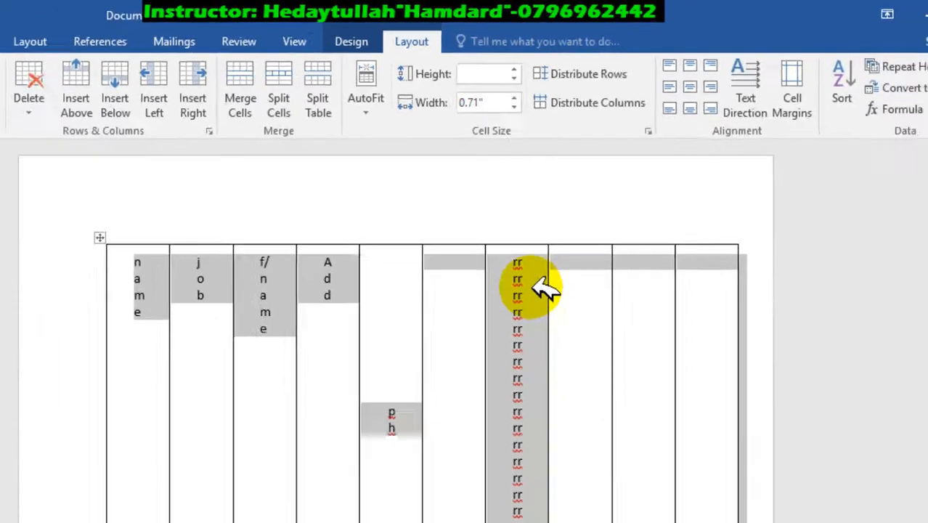
Step: Reduce the table's left and right default cell margins to 0.01 inch
{"action": "left_click", "coordinate": [792, 87]}
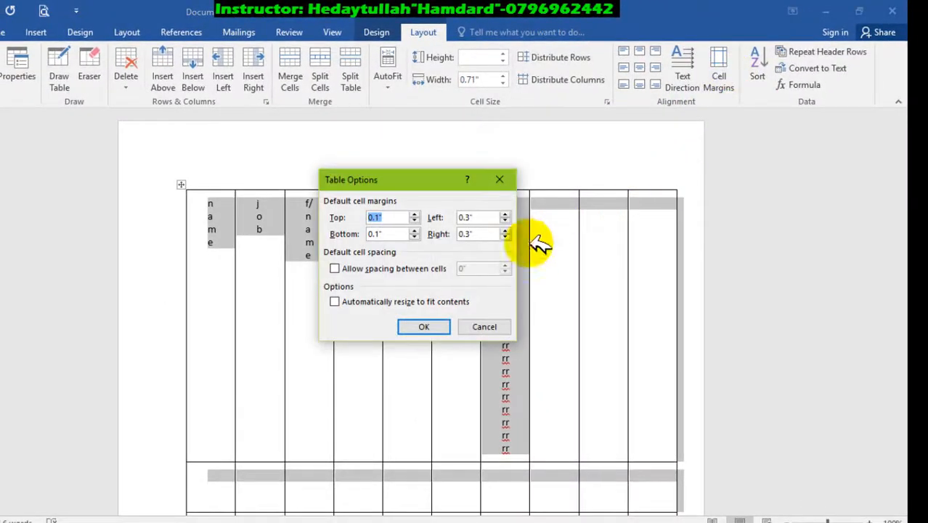
{"action": "left_click", "coordinate": [481, 216]}
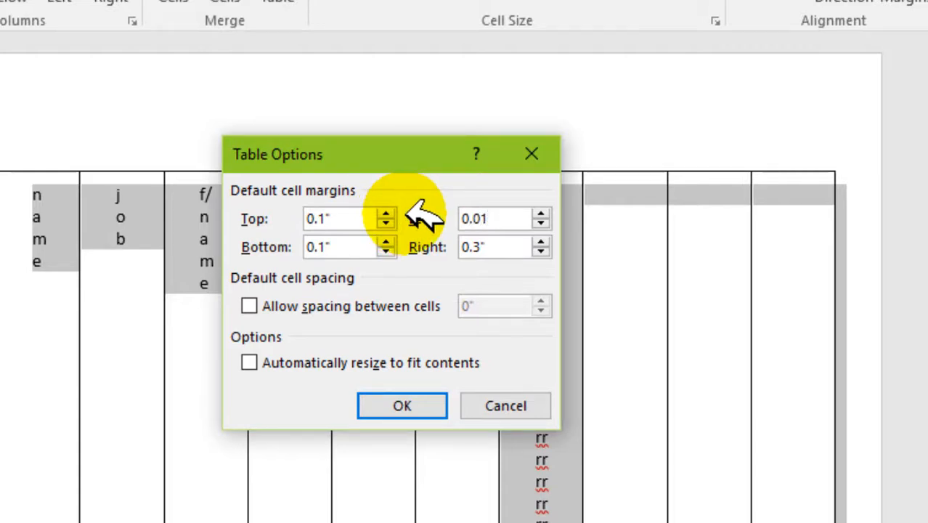
{"action": "left_click", "coordinate": [465, 246]}
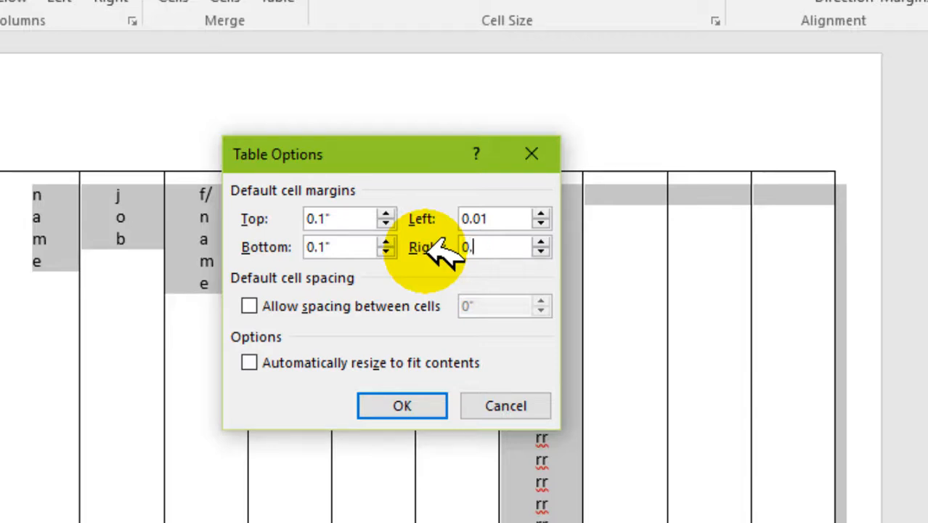
{"action": "left_click", "coordinate": [400, 406]}
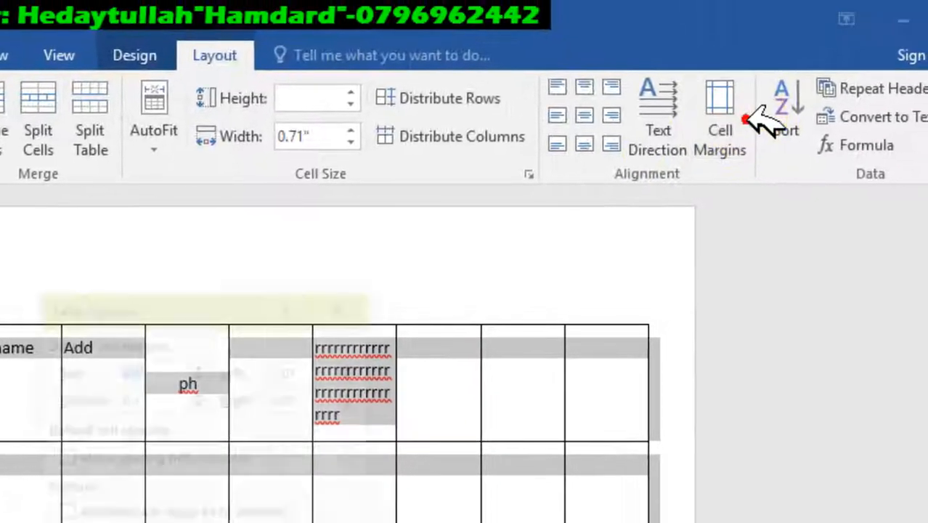
{"action": "left_click", "coordinate": [746, 116]}
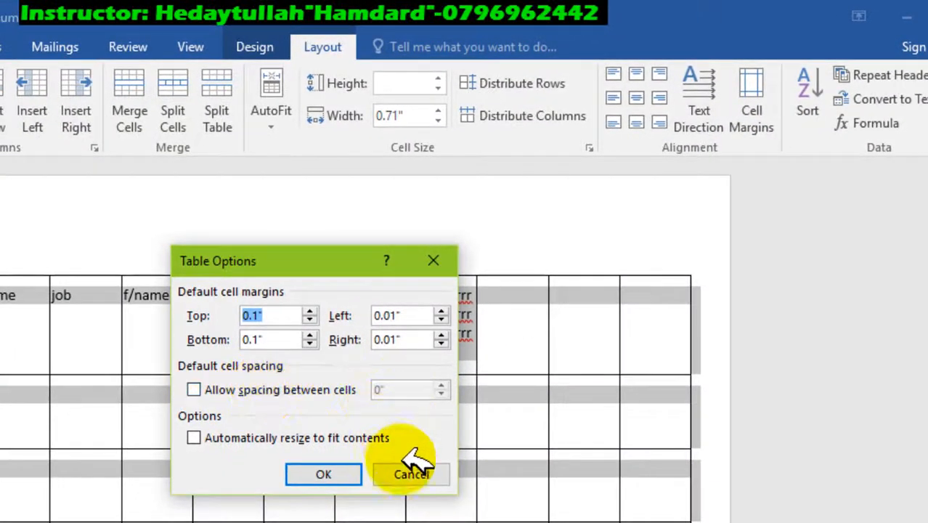
{"action": "left_click", "coordinate": [411, 472]}
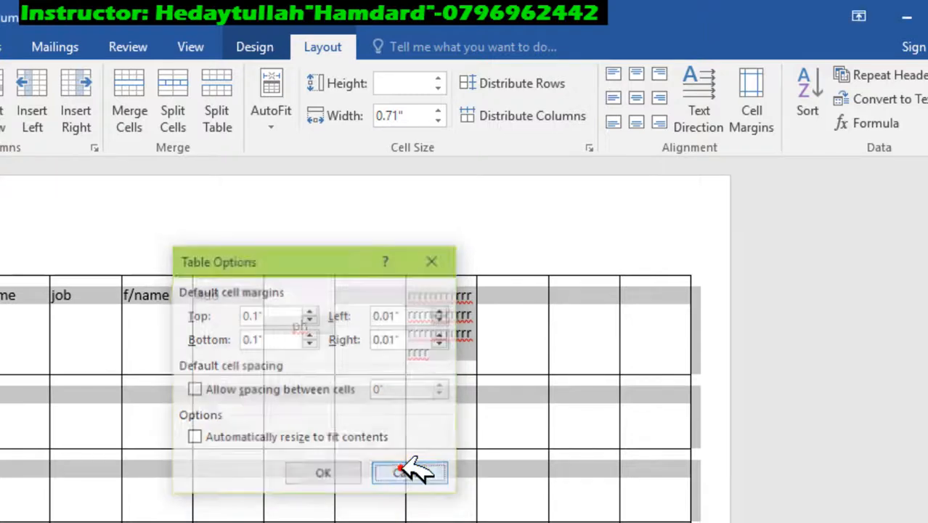
{"action": "left_click", "coordinate": [433, 409]}
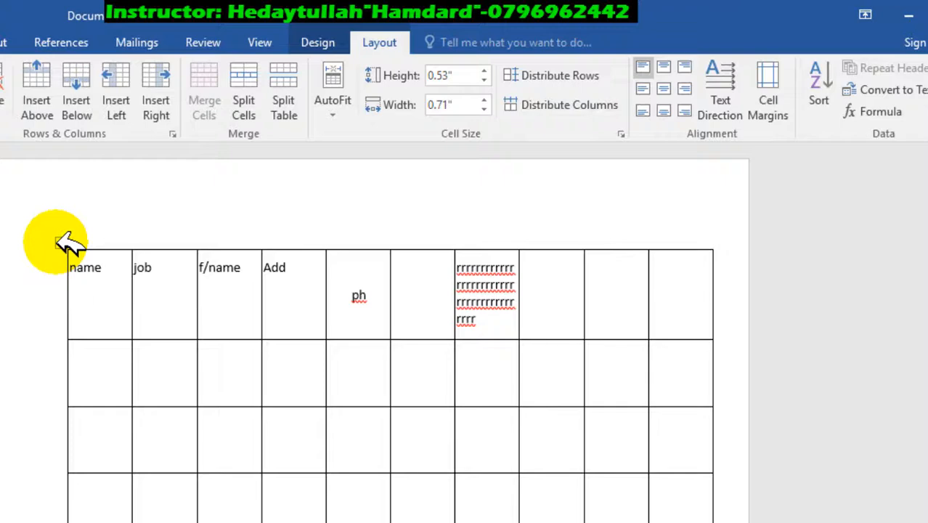
Step: Select the whole table and allow spacing between its cells, set to 0.2 inch
{"action": "left_click", "coordinate": [61, 242]}
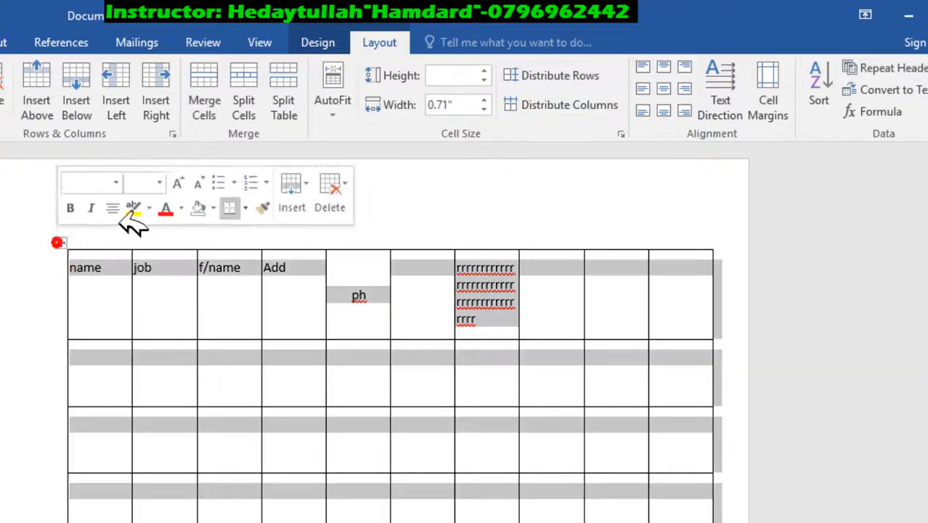
{"action": "left_click", "coordinate": [791, 102]}
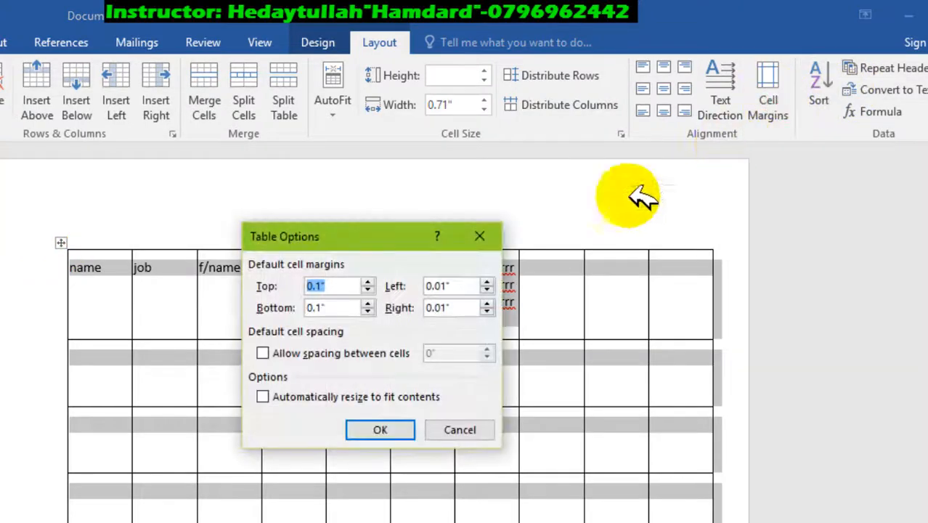
{"action": "left_click", "coordinate": [370, 353]}
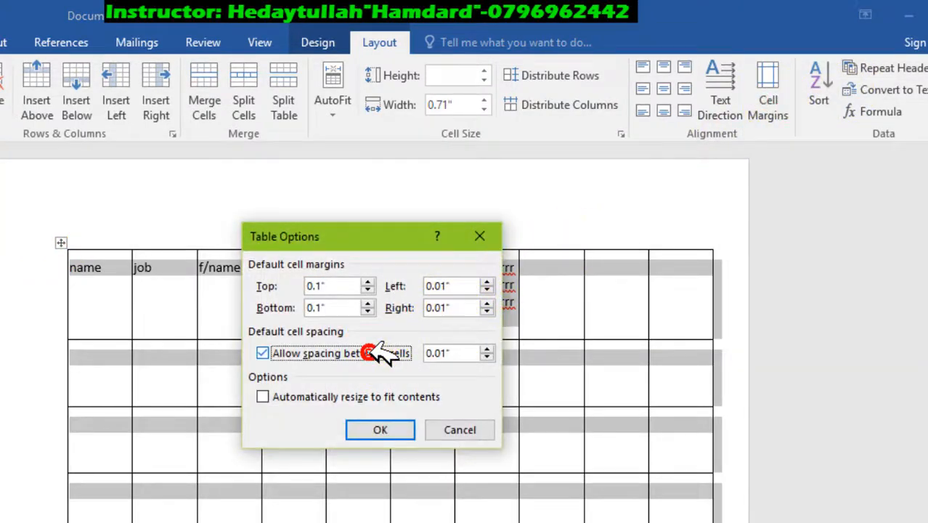
{"action": "left_click", "coordinate": [486, 349]}
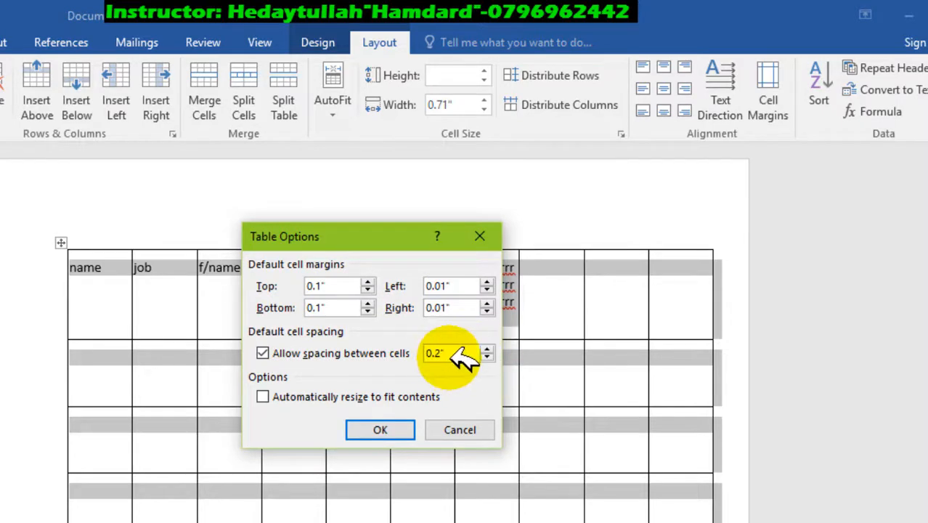
{"action": "left_click", "coordinate": [398, 425]}
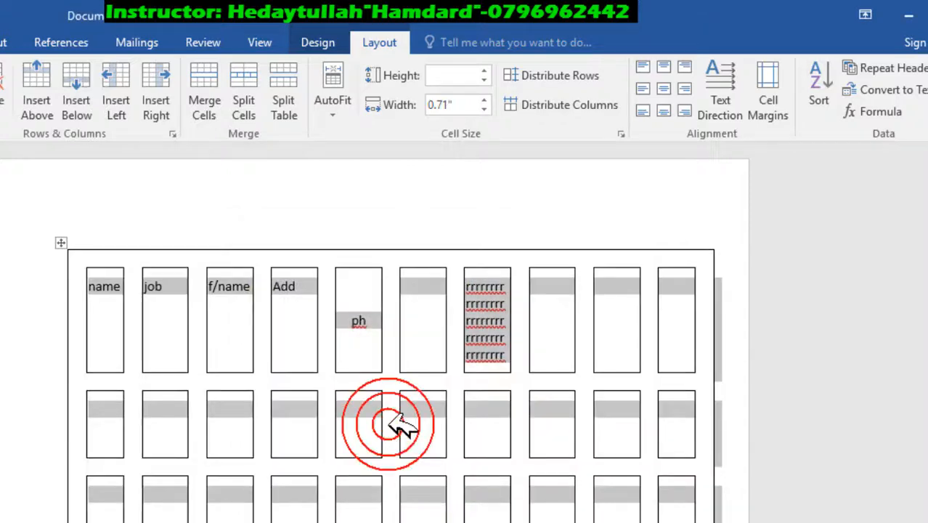
Step: Select the whole table and reduce the default spacing between its cells to 0.1 inch
{"action": "left_click", "coordinate": [424, 352]}
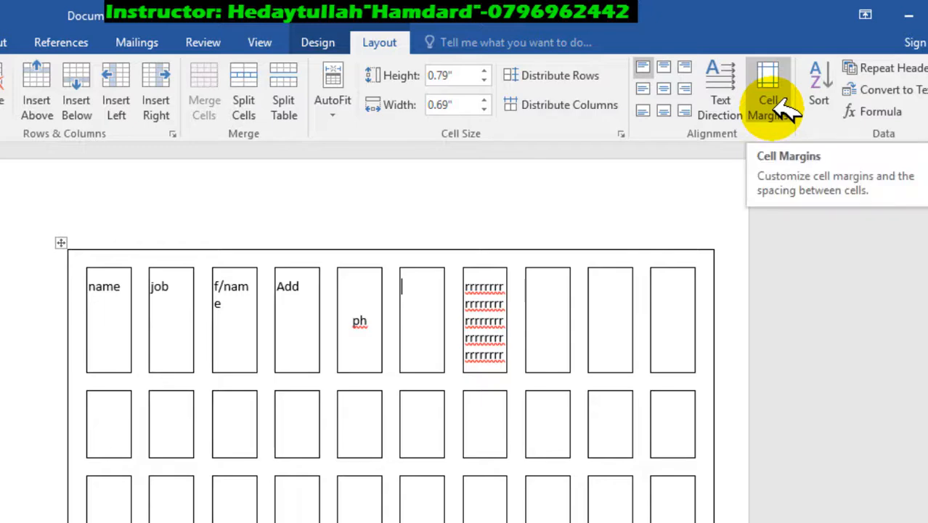
{"action": "left_click", "coordinate": [61, 243]}
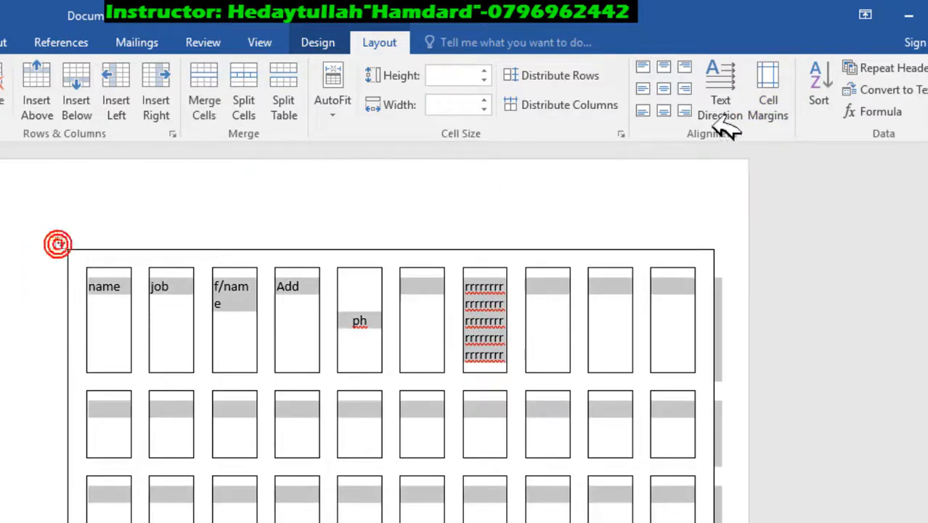
{"action": "left_click", "coordinate": [768, 101]}
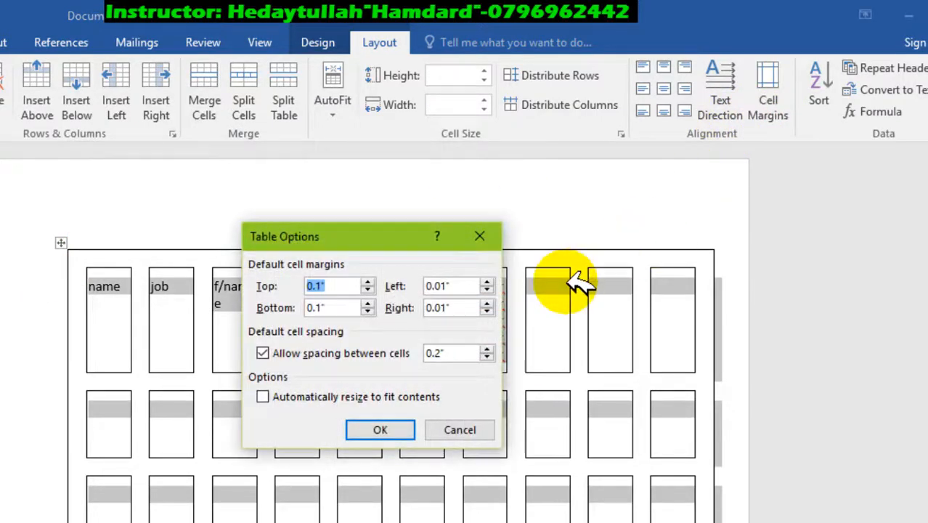
{"action": "left_click", "coordinate": [487, 357]}
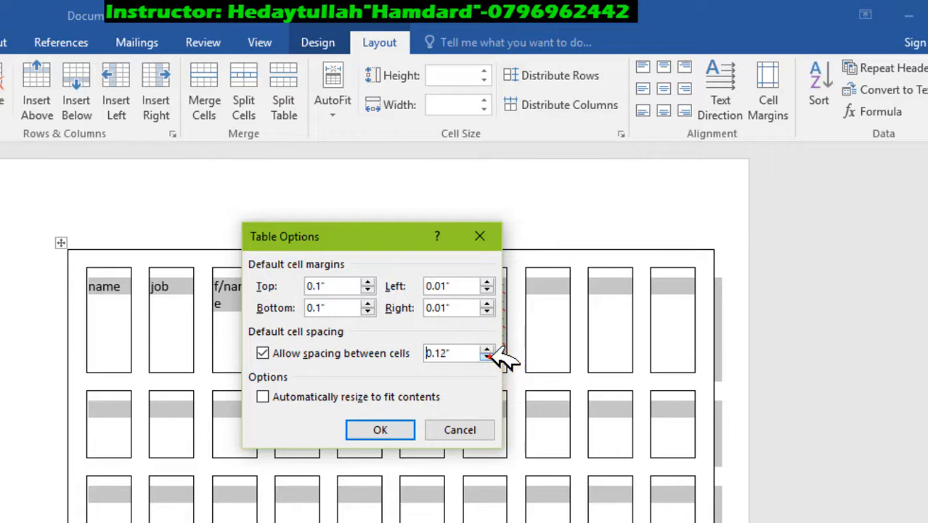
{"action": "left_click", "coordinate": [392, 427]}
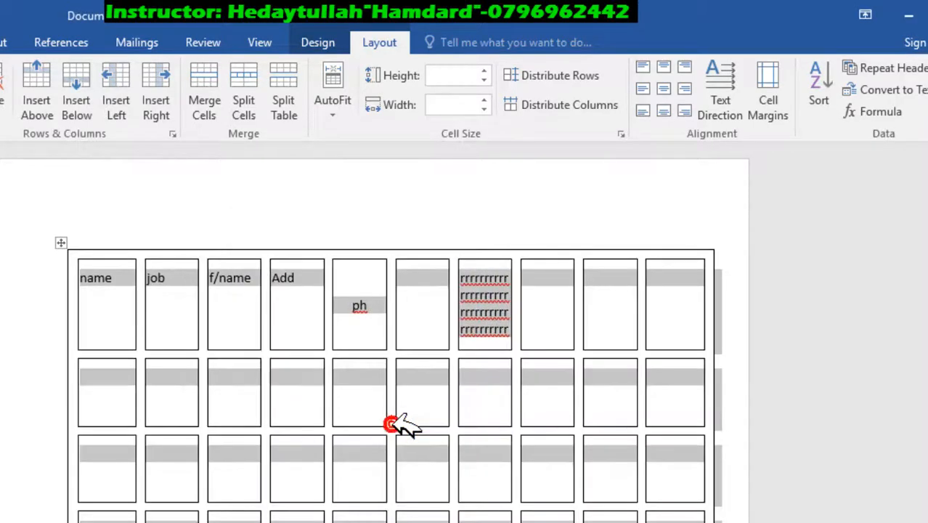
Step: Apply AutoFit Contents to the table, and switch it to Fixed Column Width
{"action": "left_click", "coordinate": [781, 118]}
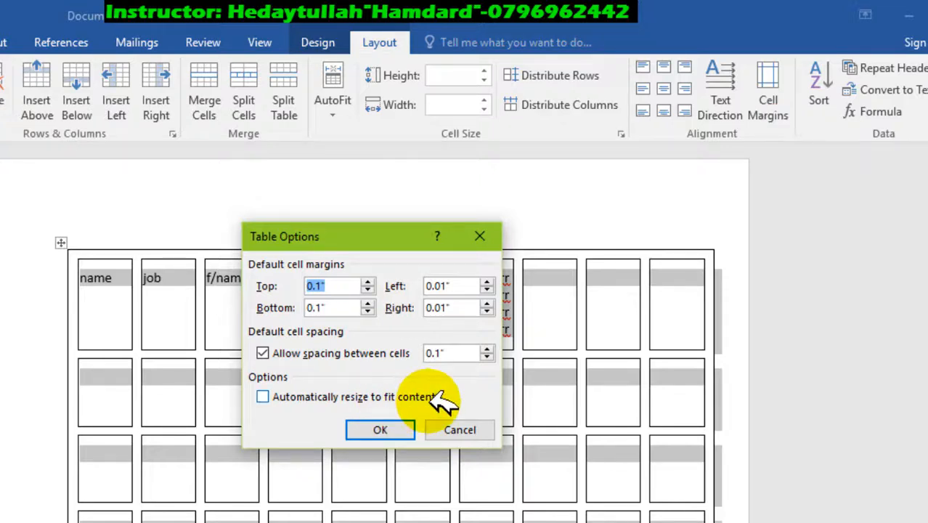
{"action": "left_click", "coordinate": [448, 430]}
{"action": "left_click", "coordinate": [326, 103]}
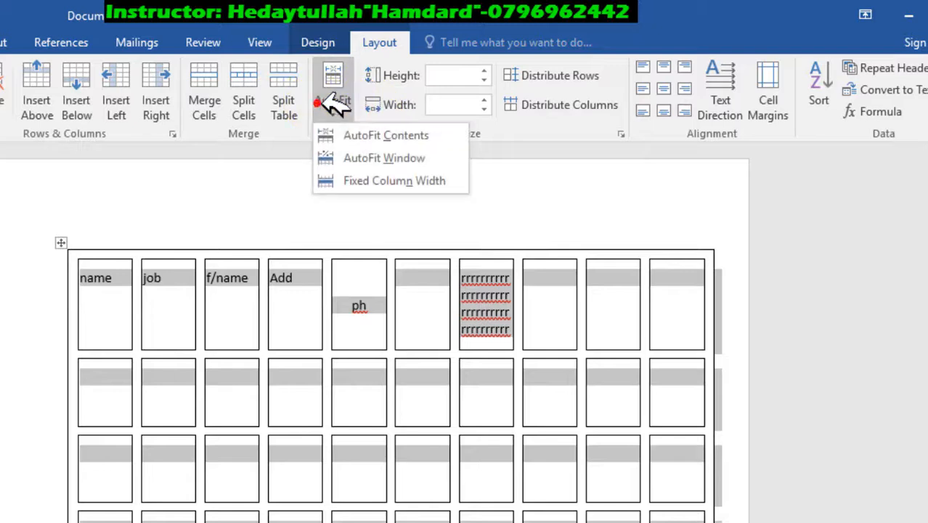
{"action": "left_click", "coordinate": [363, 137]}
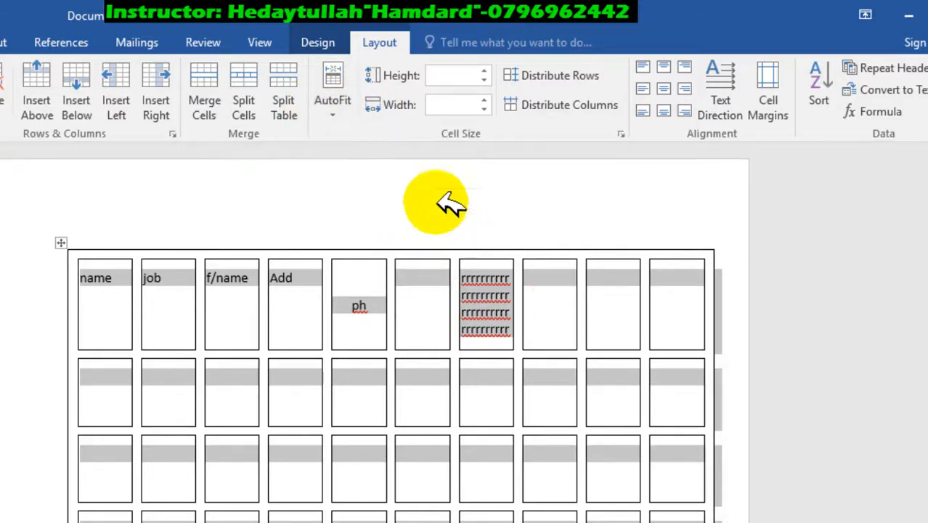
{"action": "left_click", "coordinate": [335, 101]}
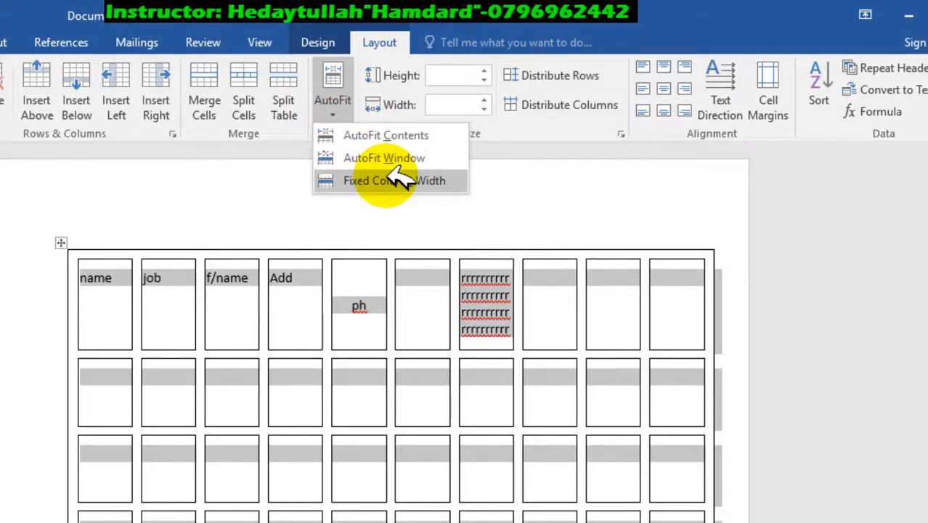
{"action": "left_click", "coordinate": [399, 180]}
Step: Fill the eighth header cell with several lines of "r" characters, and turn on automatic resizing to fit contents for the table
{"action": "left_click", "coordinate": [571, 287]}
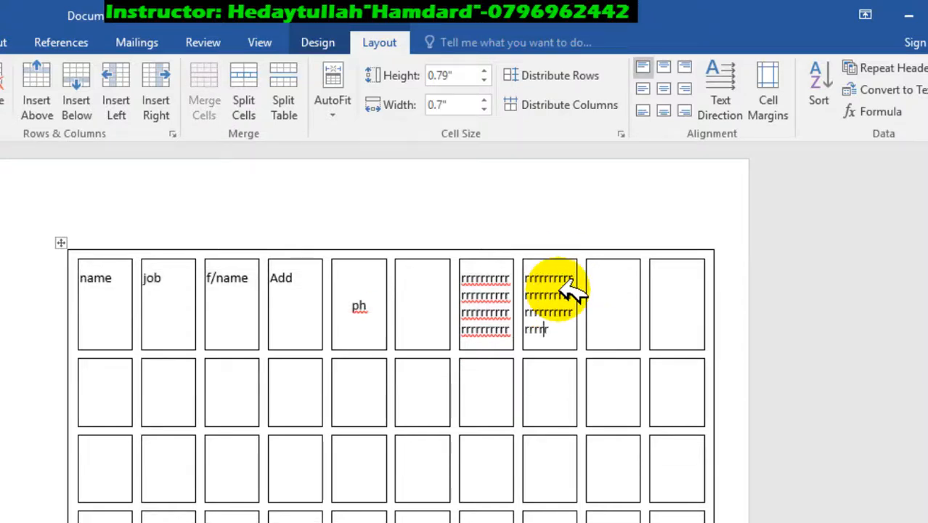
{"action": "type", "text": "rrrrrrr"}
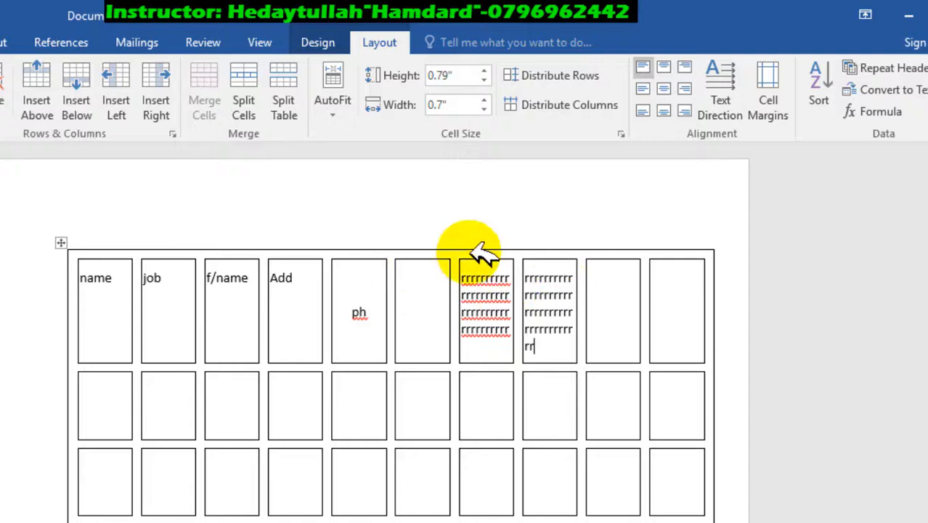
{"action": "left_click", "coordinate": [784, 89]}
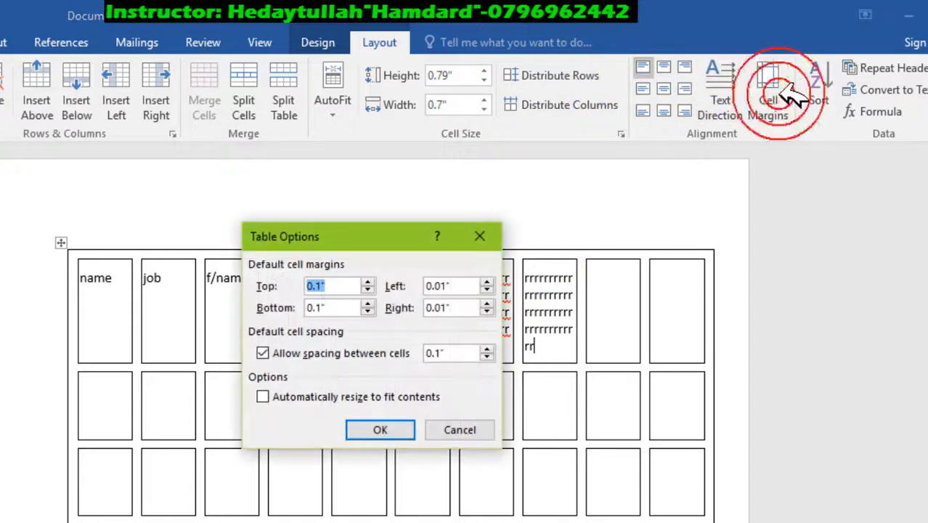
{"action": "left_click", "coordinate": [291, 395]}
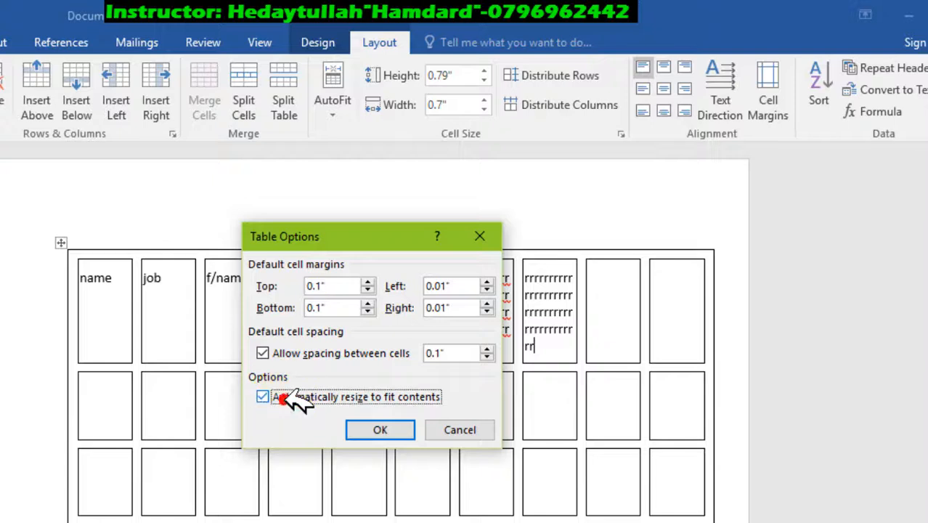
{"action": "left_click", "coordinate": [385, 429]}
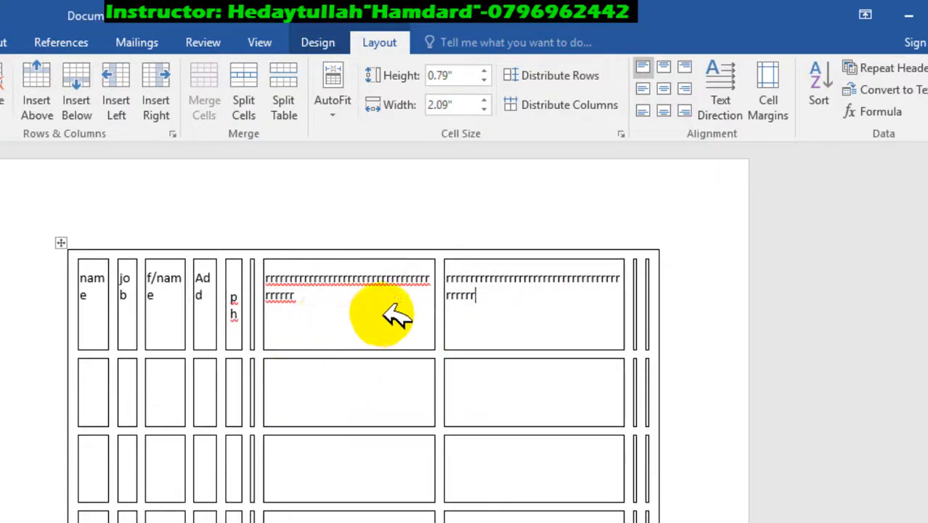
{"action": "left_click", "coordinate": [327, 315]}
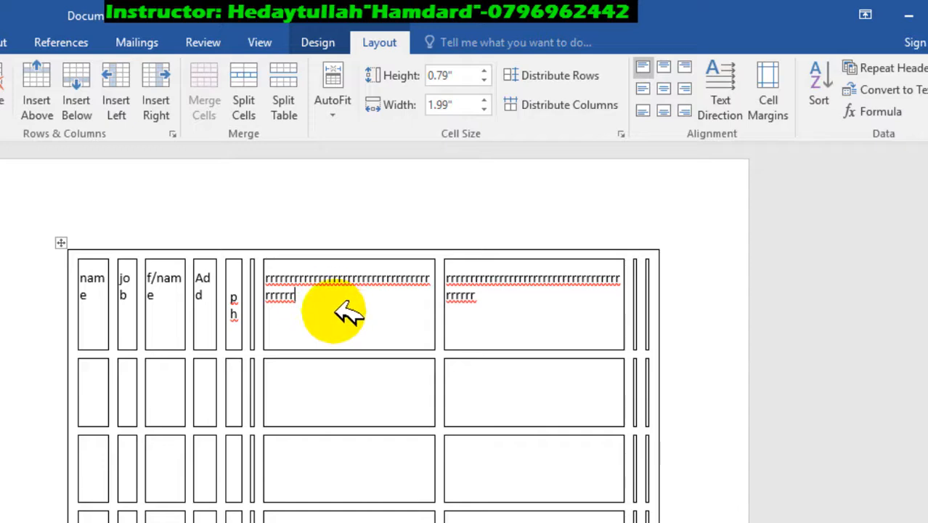
{"action": "left_click", "coordinate": [512, 310]}
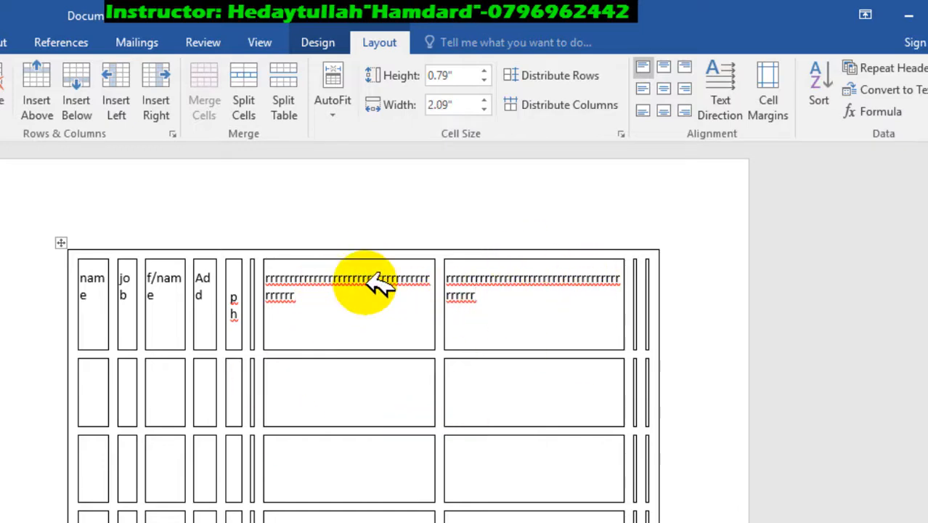
{"action": "left_click", "coordinate": [768, 87]}
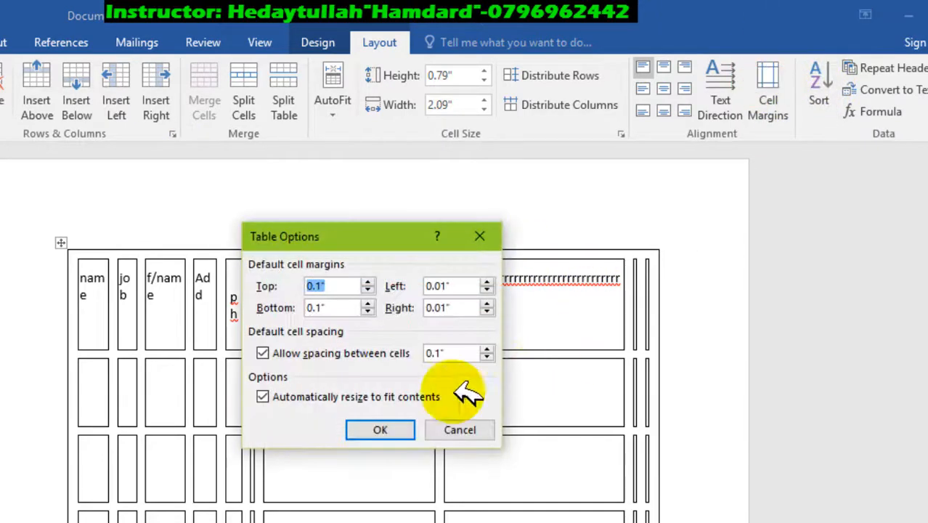
{"action": "left_click", "coordinate": [459, 429]}
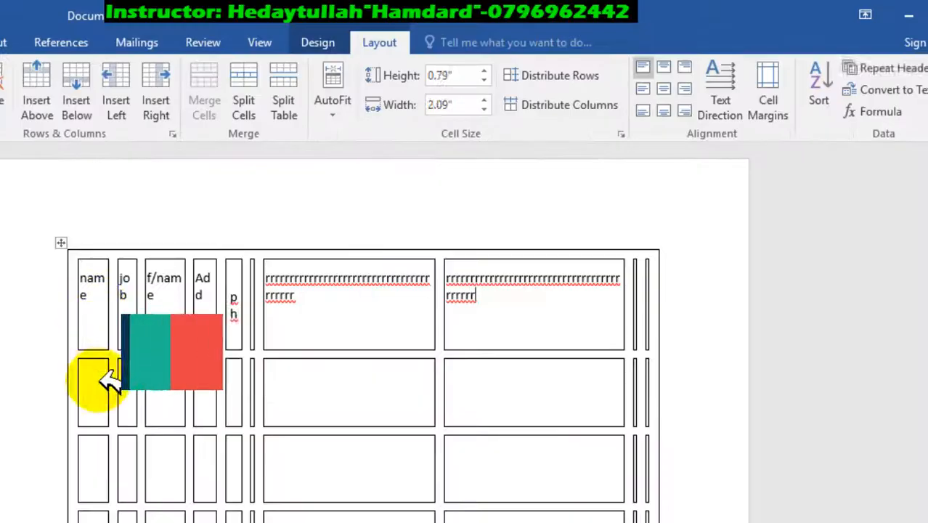
Step: Fill the name column below its header with seven first names, one per row
{"action": "left_click", "coordinate": [102, 378]}
{"action": "type", "text": "kamal"}
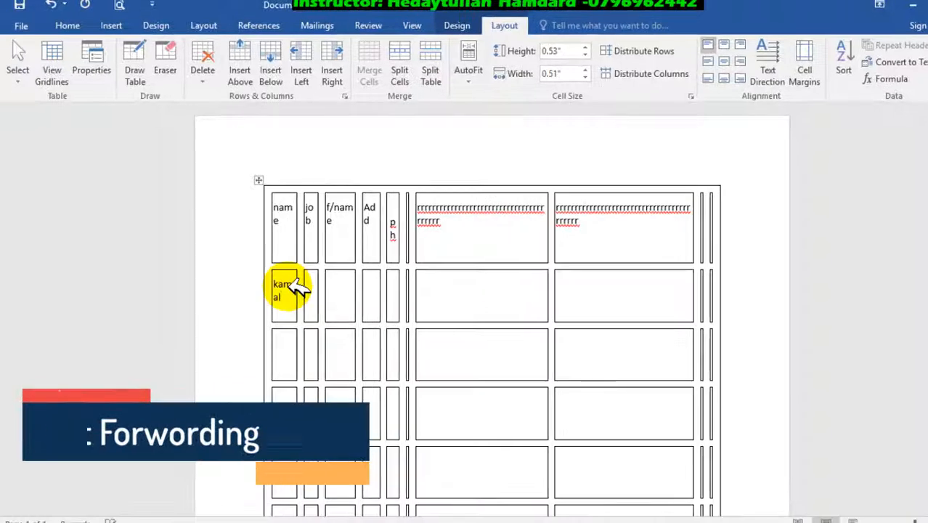
{"action": "key", "text": "Down"}
{"action": "type", "text": "s"}
{"action": "key", "text": "Down"}
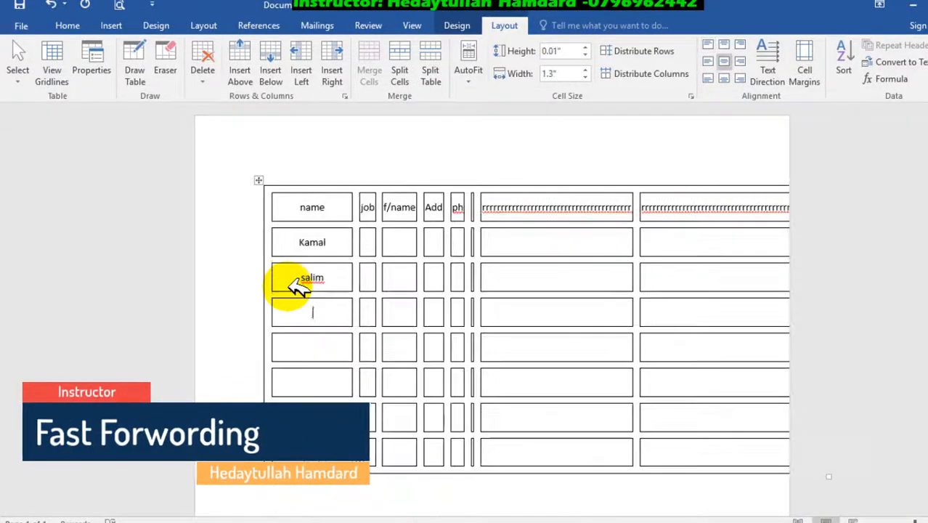
{"action": "type", "text": "jamal"}
{"action": "key", "text": "Down"}
{"action": "type", "text": "dawood"}
{"action": "key", "text": "Down"}
{"action": "type", "text": "Ali"}
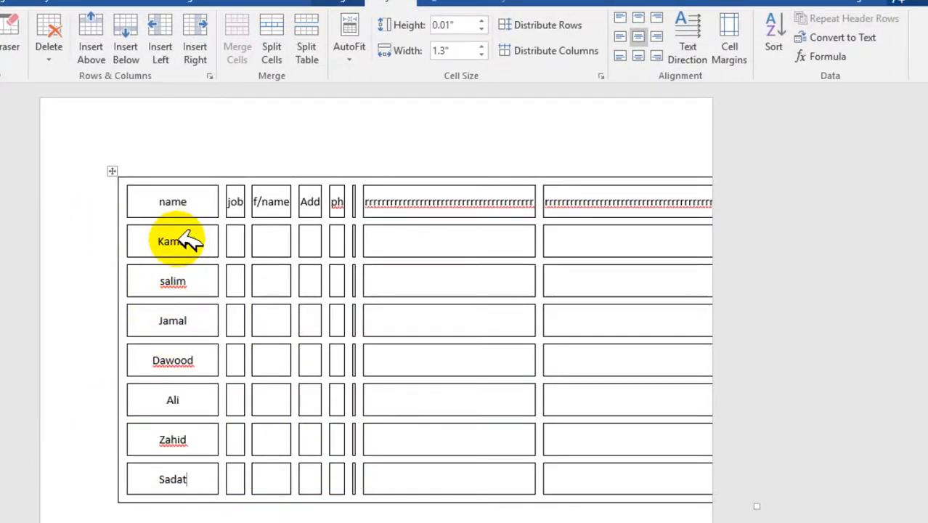
Step: Select the entries below the name header and sort them as text by Column 1 in ascending order, with no header row
{"action": "left_click_drag", "start_coordinate": [182, 242], "coordinate": [191, 476]}
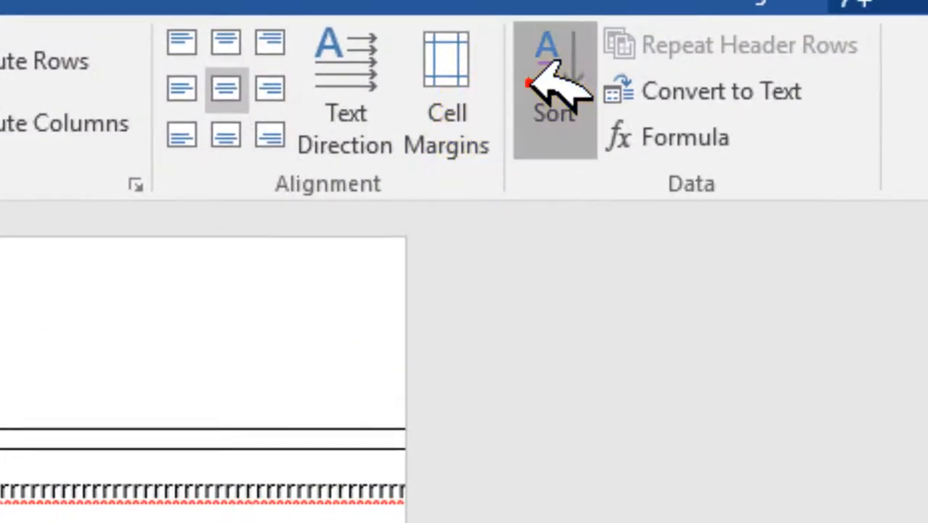
{"action": "left_click", "coordinate": [541, 84]}
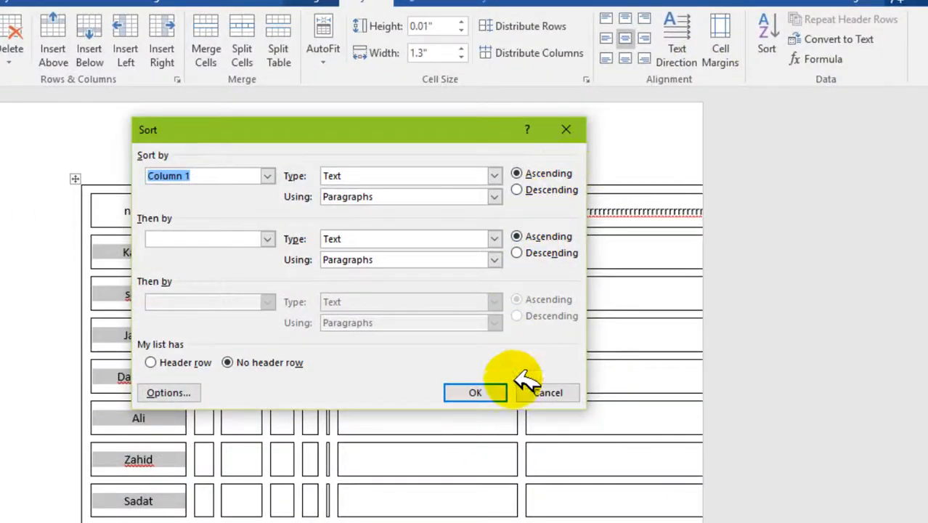
{"action": "left_click", "coordinate": [501, 391]}
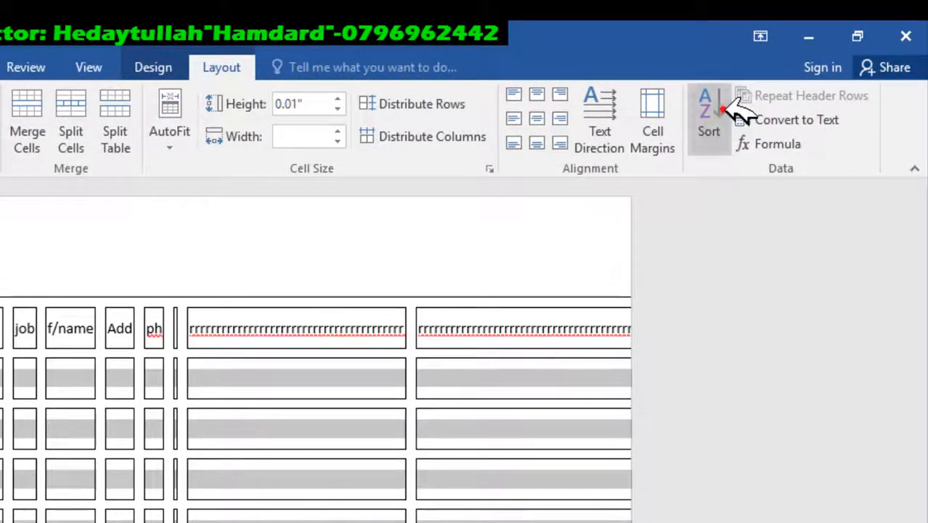
Step: Sort the rows below the header as text by Column 1 in descending order, and clear the selection
{"action": "left_click", "coordinate": [709, 113]}
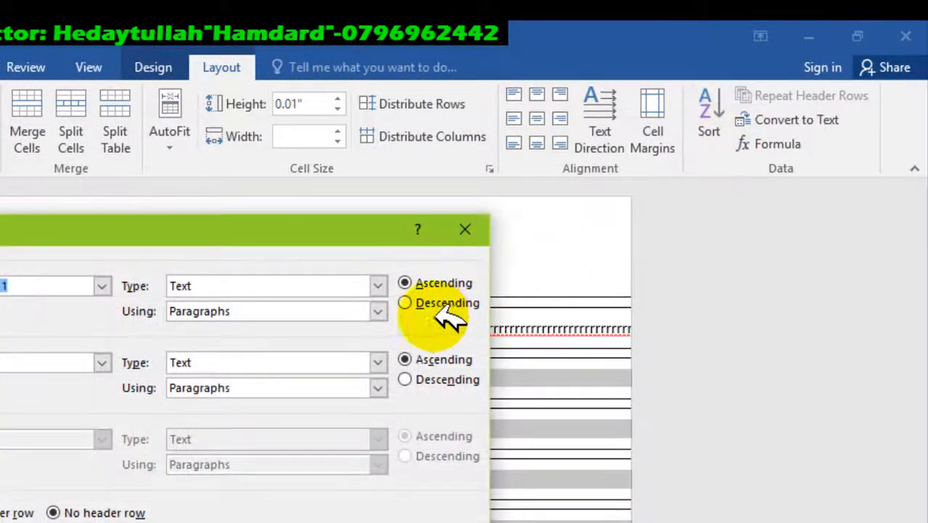
{"action": "left_click", "coordinate": [406, 303]}
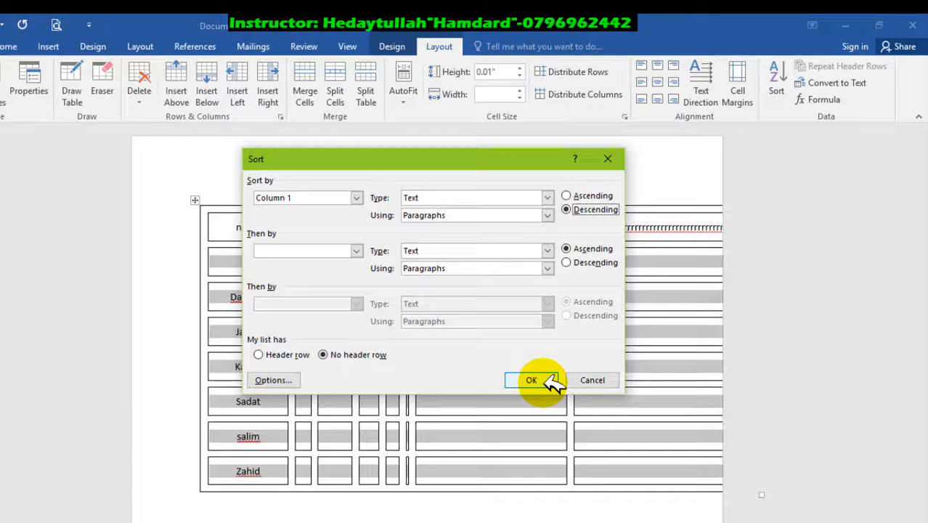
{"action": "left_click", "coordinate": [548, 379]}
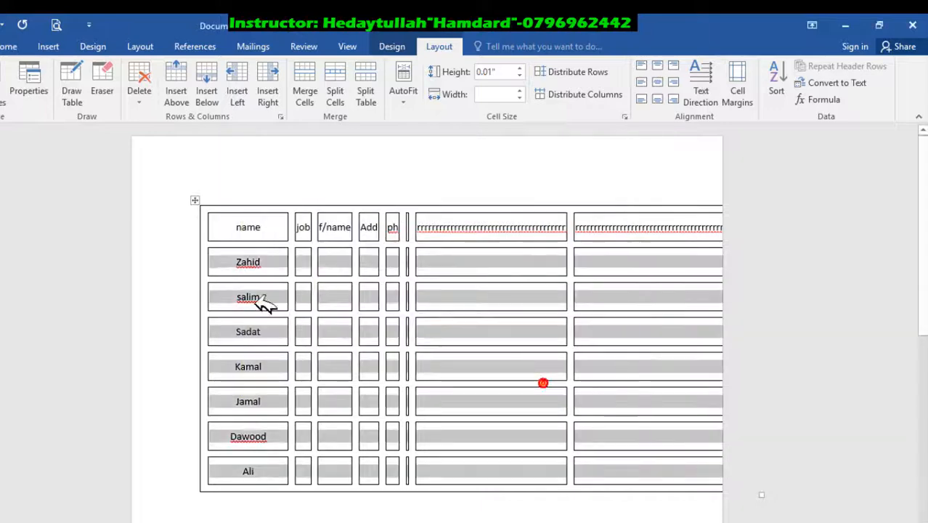
{"action": "left_click", "coordinate": [249, 268]}
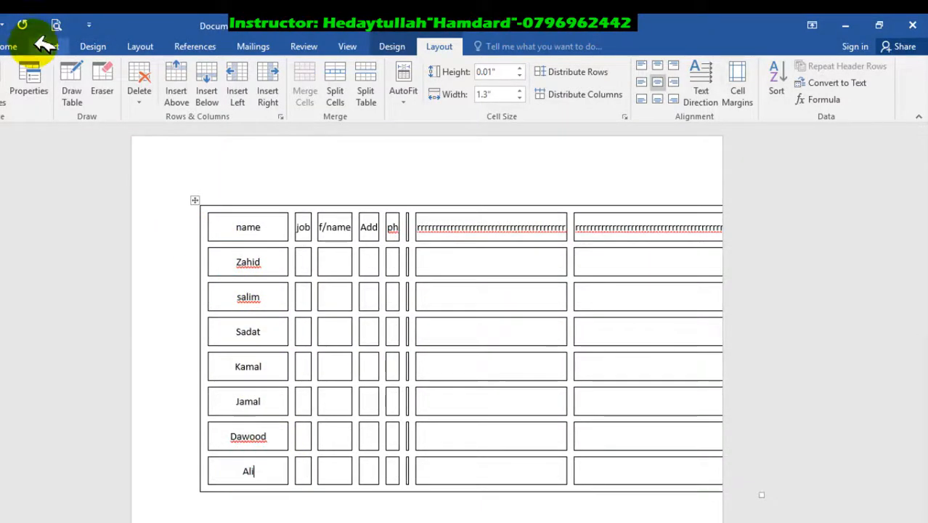
{"action": "left_click", "coordinate": [11, 46]}
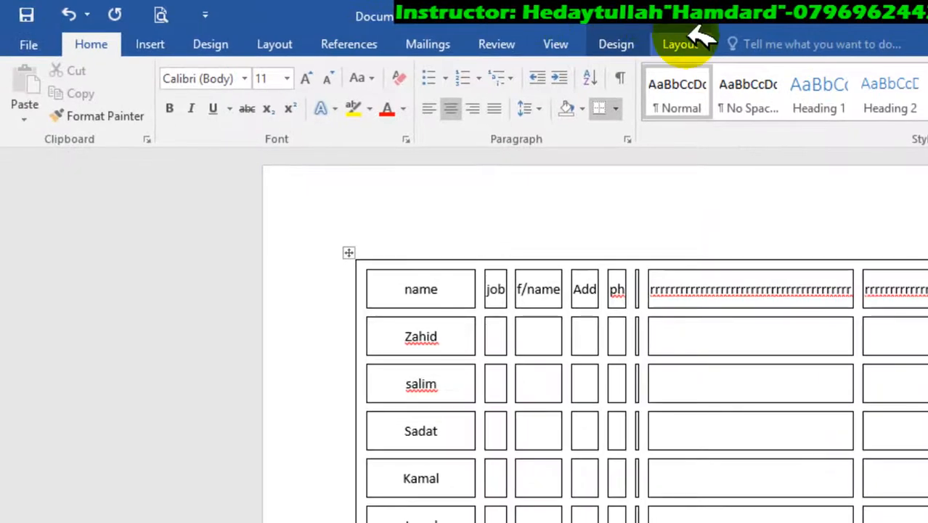
{"action": "left_click", "coordinate": [686, 40]}
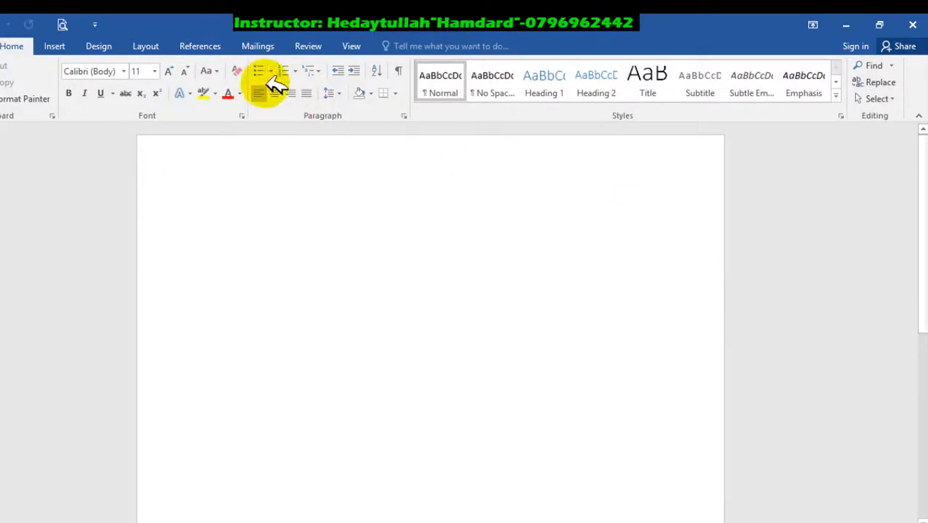
Step: Insert a table with 7 columns and 100 rows in the blank document, using AutoFit to window
{"action": "left_click", "coordinate": [60, 45]}
{"action": "left_click", "coordinate": [41, 95]}
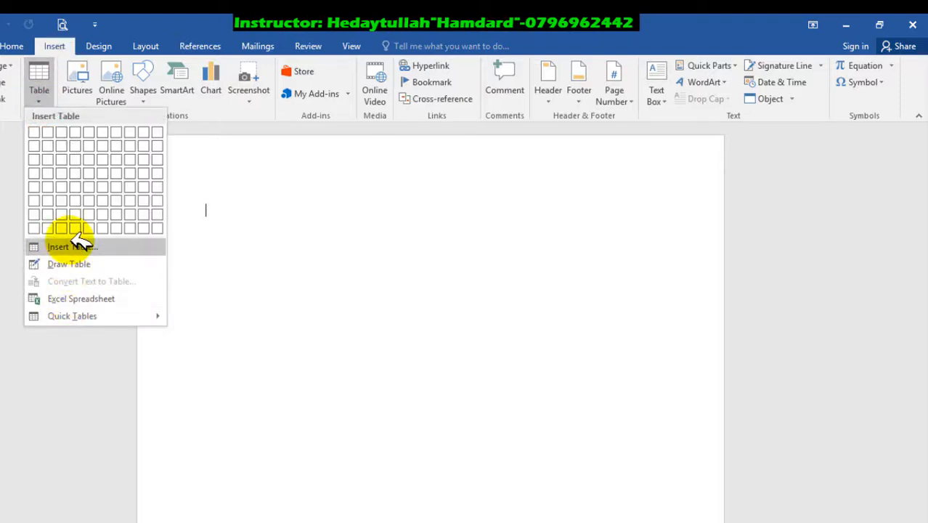
{"action": "left_click", "coordinate": [77, 245]}
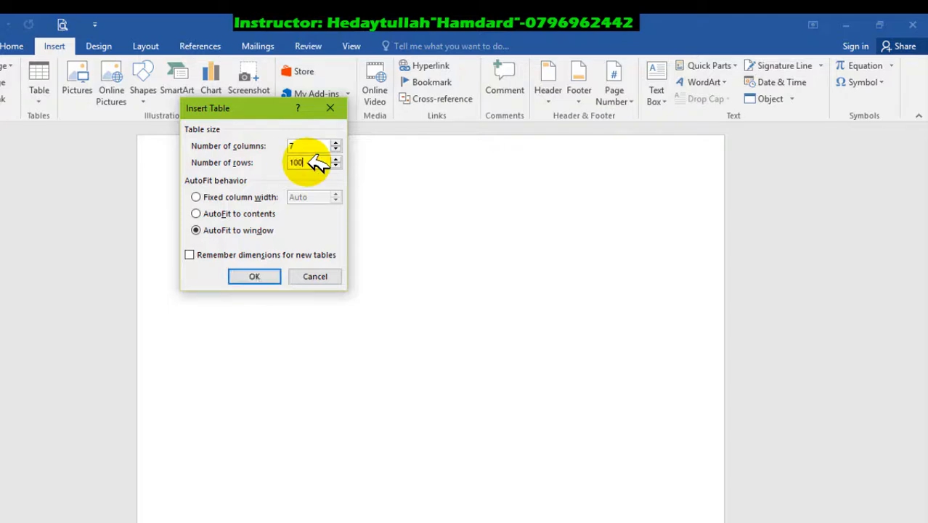
{"action": "left_click", "coordinate": [254, 276]}
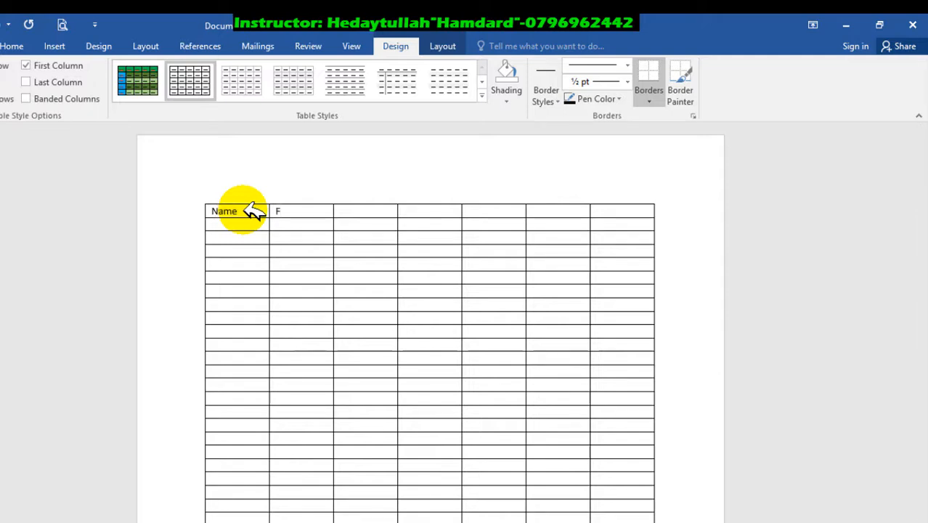
Step: Fill the new table's header row with Name, F/Name, Job, Salary, Add, PH_No and Email
{"action": "key", "text": "Tab"}
{"action": "type", "text": "Job"}
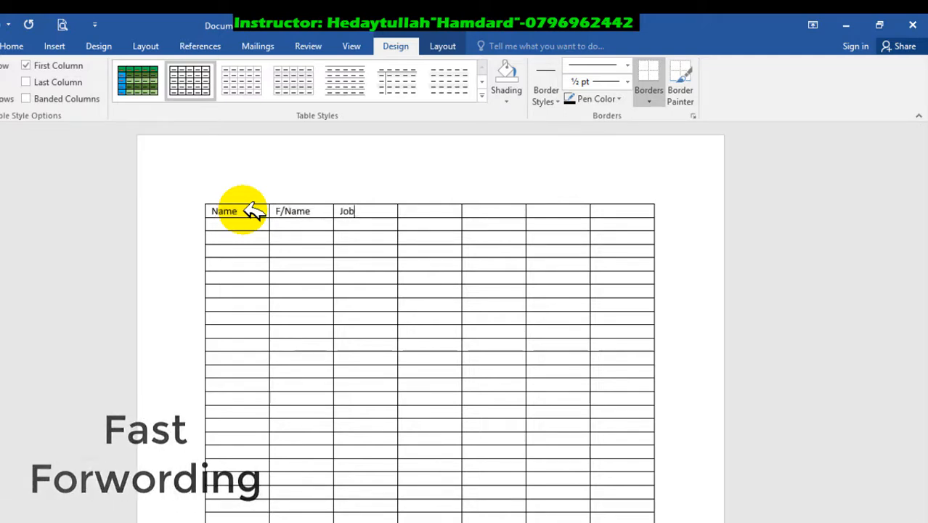
{"action": "key", "text": "Tab"}
{"action": "type", "text": "Salary"}
{"action": "key", "text": "Tab"}
{"action": "type", "text": "Add"}
{"action": "key", "text": "Tab"}
{"action": "type", "text": "PH_No"}
{"action": "key", "text": "Tab"}
{"action": "type", "text": "Email"}
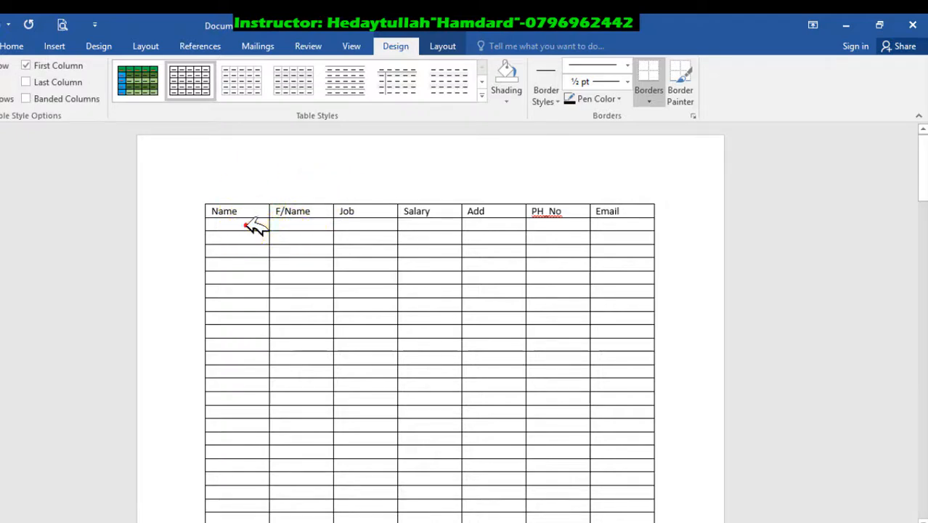
{"action": "scroll", "coordinate": [308, 250], "scroll_direction": "down", "scroll_amount": 10}
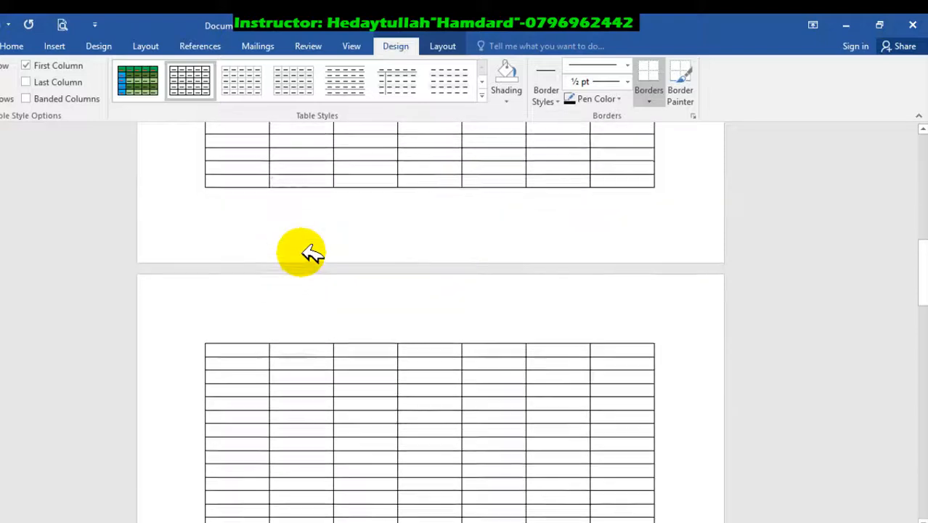
Step: Look through the pages of the long table to check whether the header row appears on the following pages
{"action": "scroll", "coordinate": [346, 187], "scroll_direction": "up", "scroll_amount": 10}
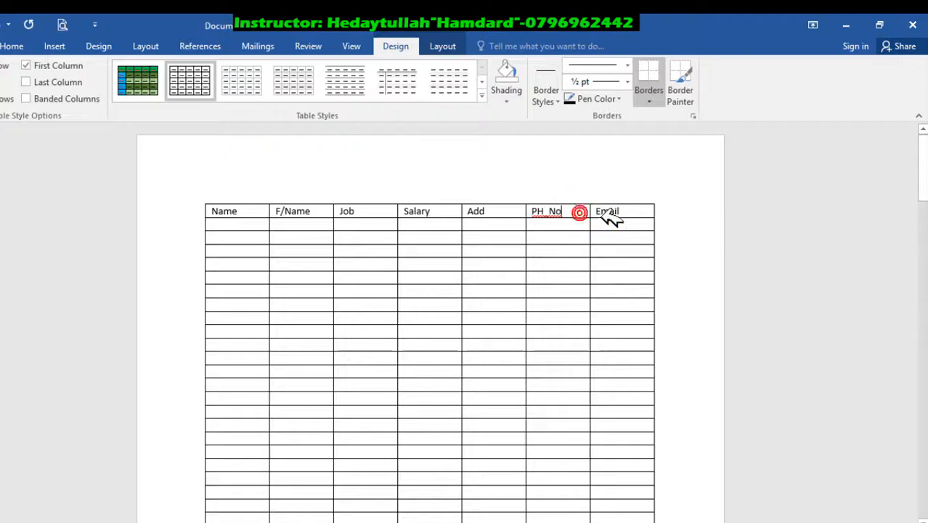
{"action": "scroll", "coordinate": [587, 314], "scroll_direction": "down", "scroll_amount": 10}
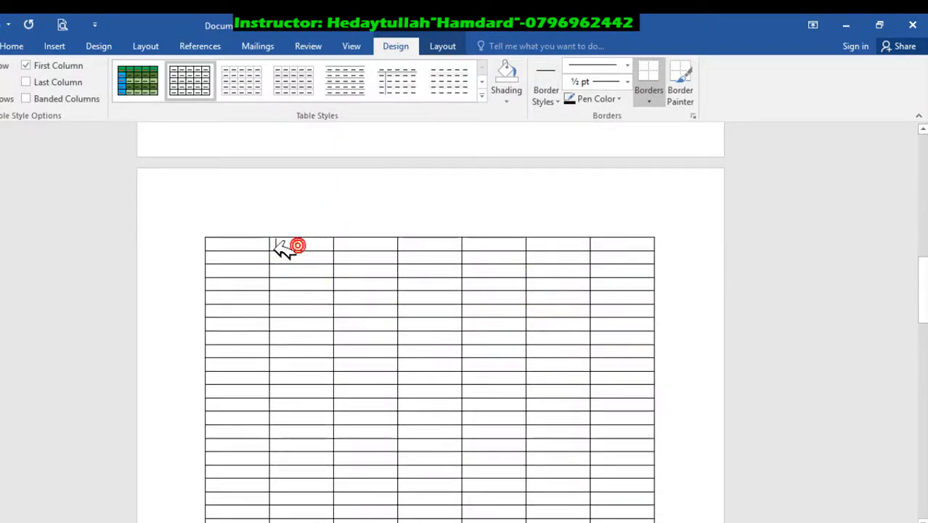
{"action": "left_click", "coordinate": [560, 270]}
{"action": "left_click", "coordinate": [600, 244]}
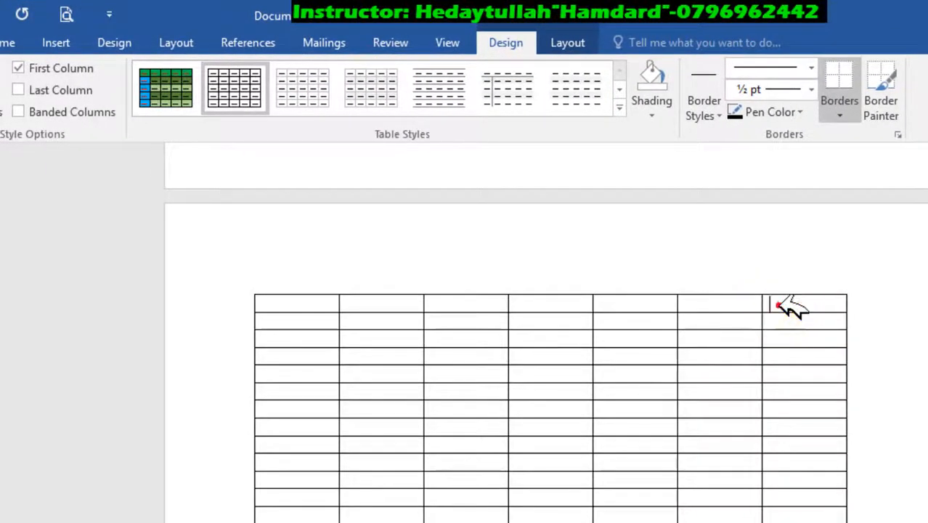
{"action": "left_click", "coordinate": [778, 353]}
{"action": "scroll", "coordinate": [636, 338], "scroll_direction": "down", "scroll_amount": 12}
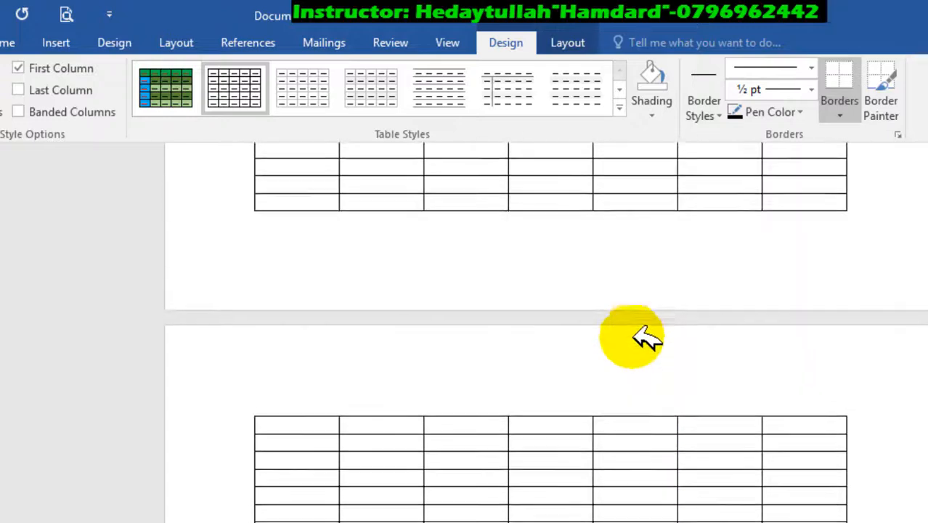
{"action": "scroll", "coordinate": [491, 294], "scroll_direction": "down", "scroll_amount": 5}
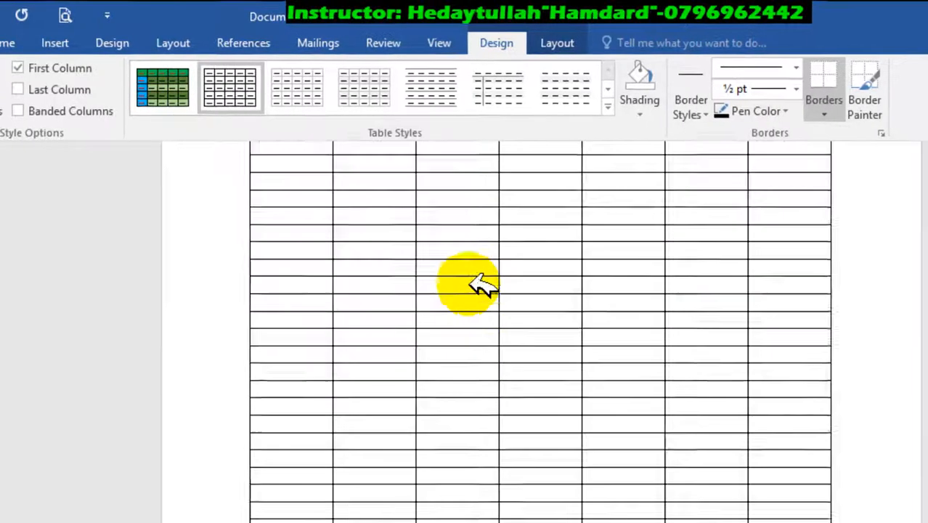
{"action": "scroll", "coordinate": [470, 284], "scroll_direction": "up", "scroll_amount": 10}
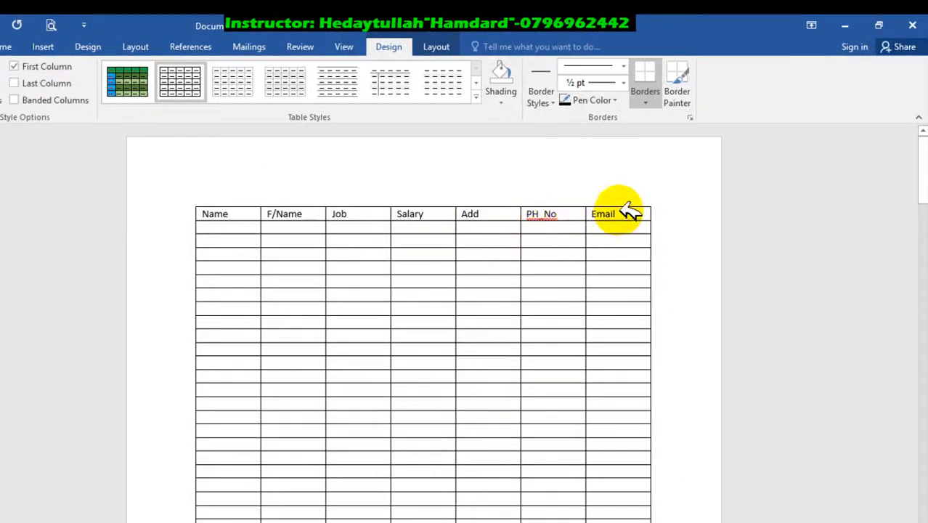
Step: Select the header row from Name to Email and set it to repeat as a header row on every page
{"action": "left_click_drag", "start_coordinate": [618, 213], "coordinate": [181, 170]}
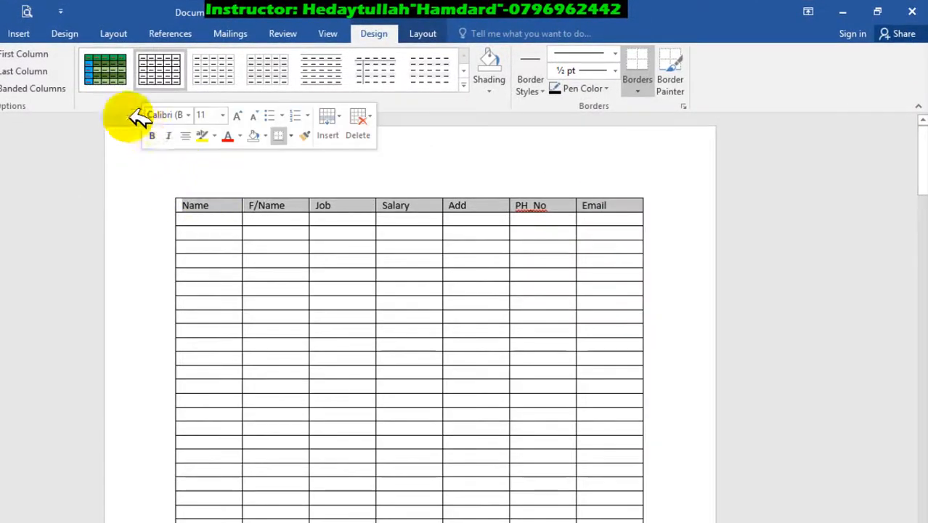
{"action": "left_click", "coordinate": [425, 34]}
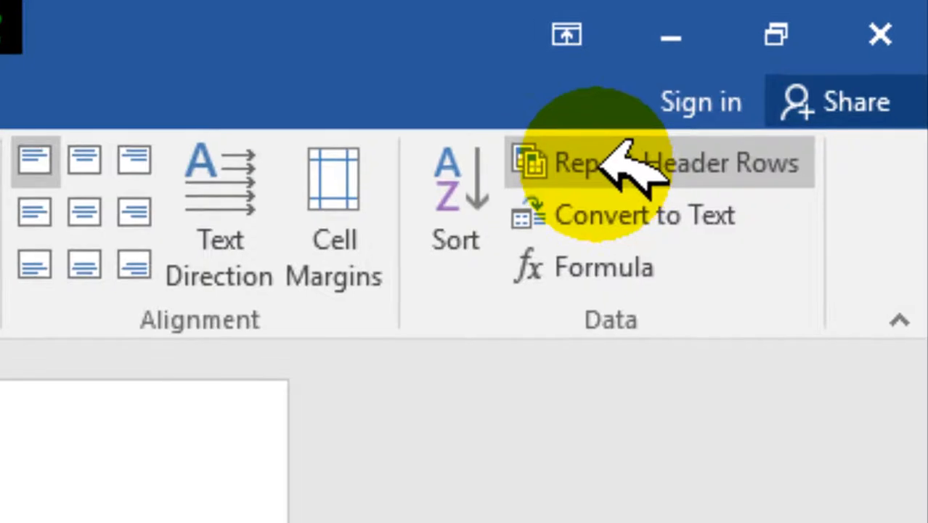
{"action": "left_click", "coordinate": [596, 160]}
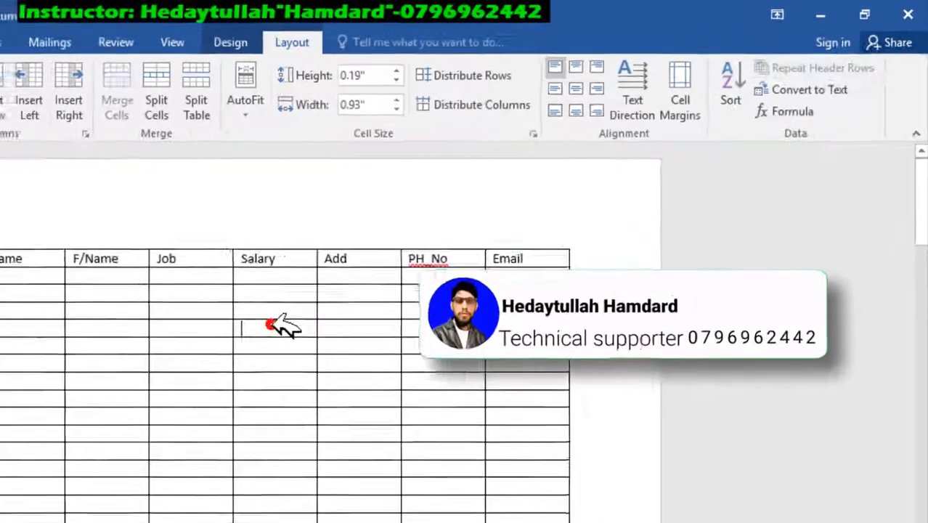
Step: Examine the following pages of the table for the repeated header row, down to the last page
{"action": "scroll", "coordinate": [154, 392], "scroll_direction": "down", "scroll_amount": 10}
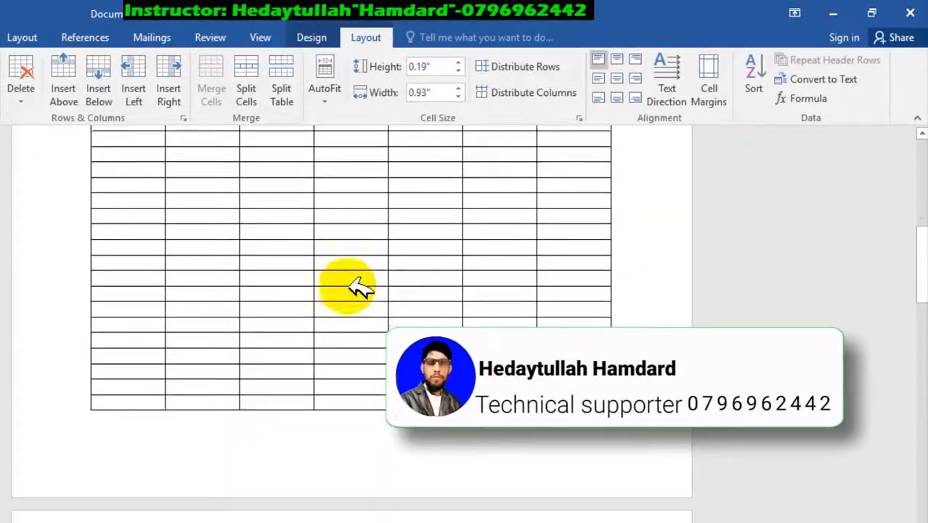
{"action": "scroll", "coordinate": [357, 287], "scroll_direction": "down", "scroll_amount": 2}
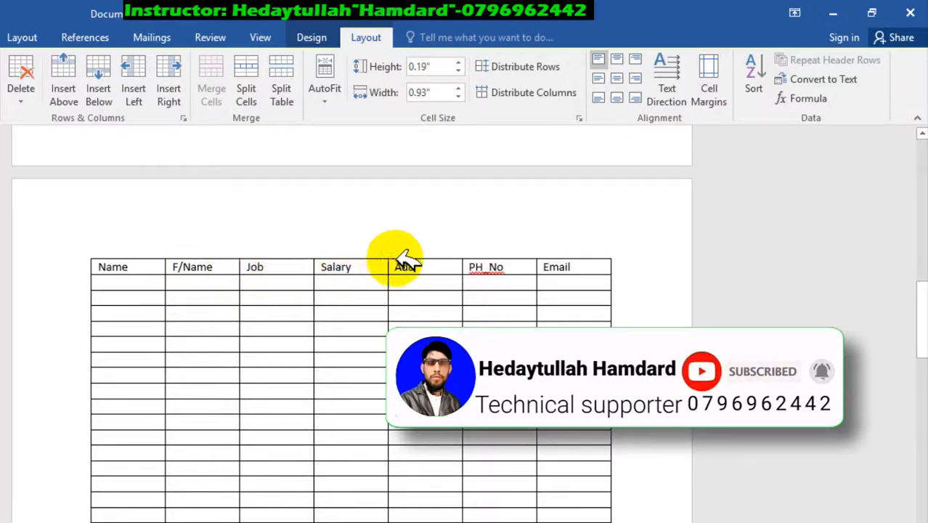
{"action": "scroll", "coordinate": [501, 267], "scroll_direction": "up", "scroll_amount": 10}
{"action": "scroll", "coordinate": [503, 266], "scroll_direction": "down", "scroll_amount": 12}
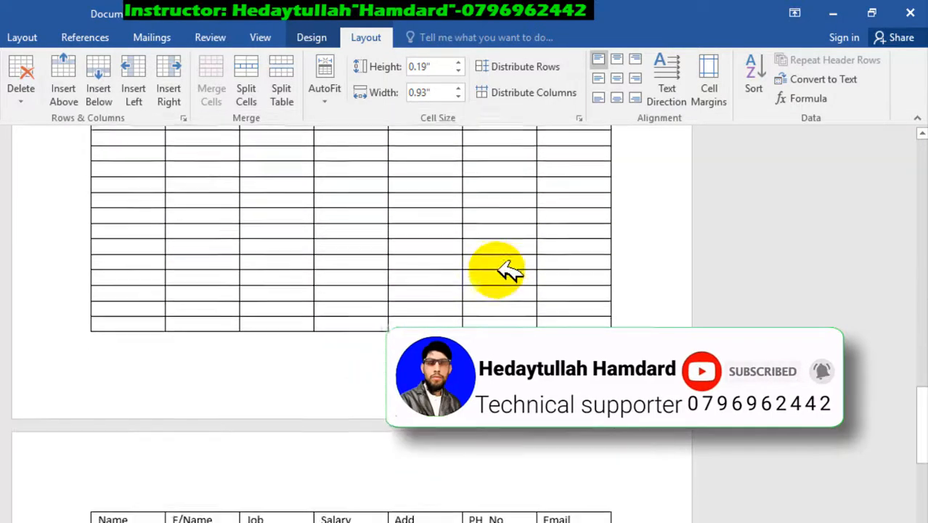
{"action": "scroll", "coordinate": [406, 265], "scroll_direction": "down", "scroll_amount": 6}
{"action": "scroll", "coordinate": [454, 290], "scroll_direction": "up", "scroll_amount": 9}
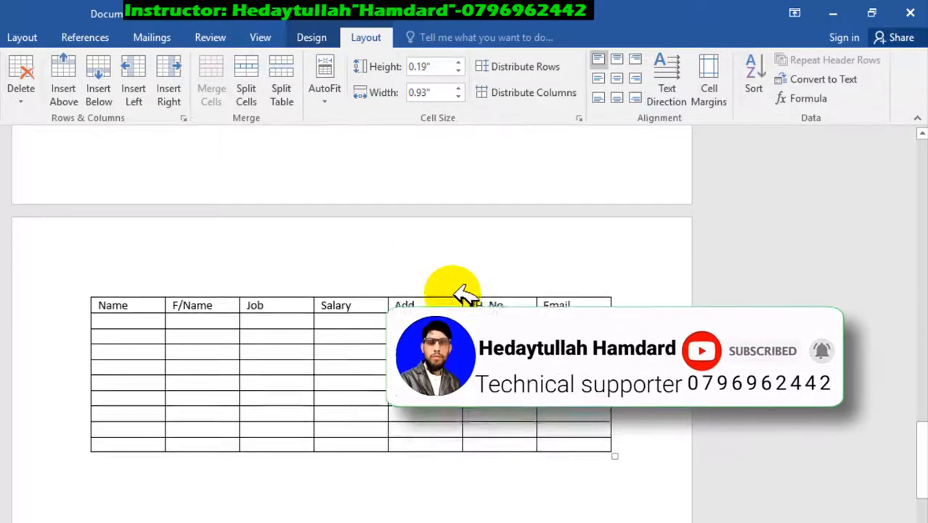
{"action": "scroll", "coordinate": [493, 311], "scroll_direction": "down", "scroll_amount": 7}
{"action": "scroll", "coordinate": [501, 301], "scroll_direction": "up", "scroll_amount": 7}
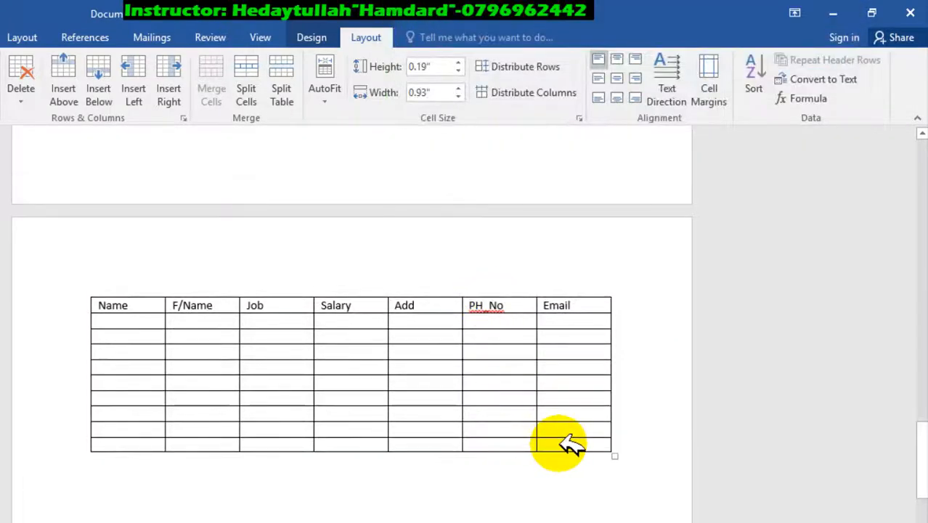
Step: Append empty rows after the last row of the table until it continues onto a new page
{"action": "key", "text": "Tab"}
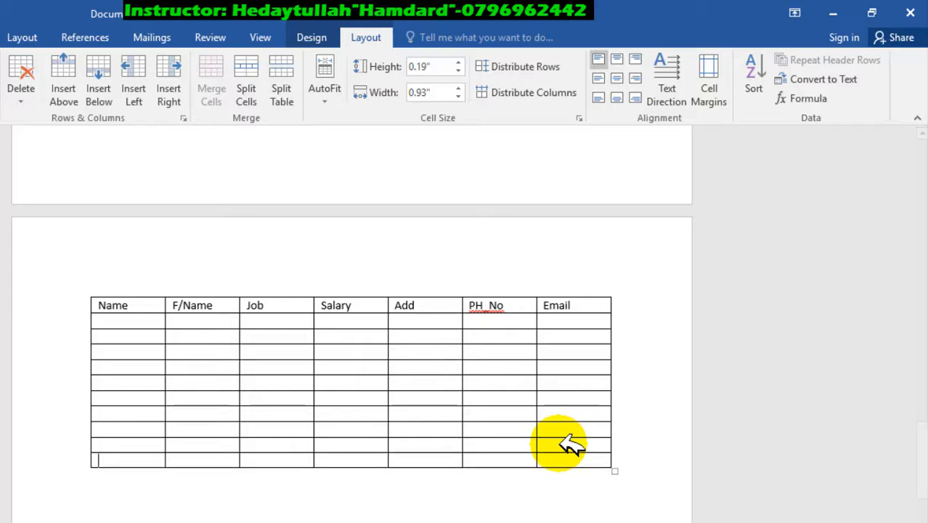
{"action": "key", "text": "Tab"}
{"action": "key", "text": "Tab"}
{"action": "key", "text": "Tab"}
{"action": "key", "text": "Tab"}
{"action": "key", "text": "Tab"}
{"action": "key", "text": "Tab"}
{"action": "key", "text": "Tab"}
{"action": "key", "text": "Tab"}
{"action": "key", "text": "Tab"}
{"action": "key", "text": "Tab"}
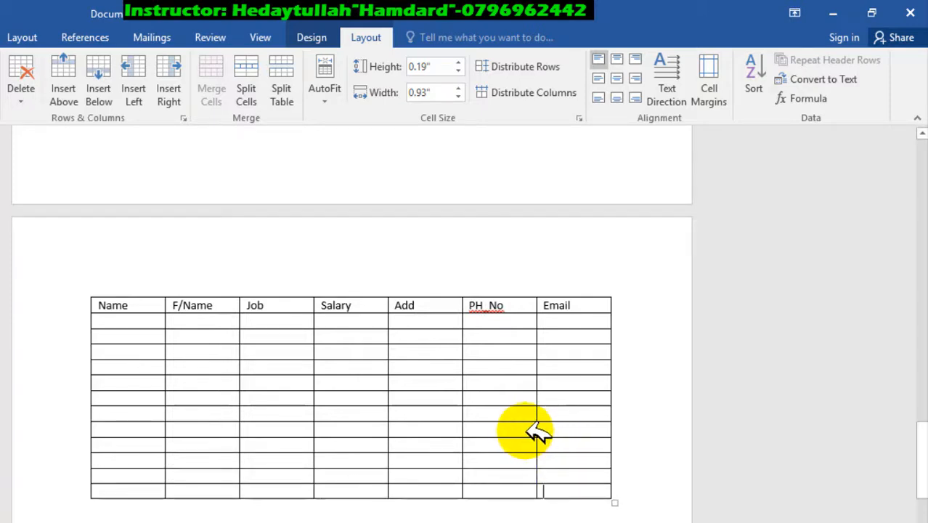
{"action": "key", "text": "Tab"}
{"action": "key", "text": "Tab"}
{"action": "key", "text": "Tab"}
{"action": "key", "text": "Tab"}
{"action": "key", "text": "Tab"}
{"action": "key", "text": "Tab"}
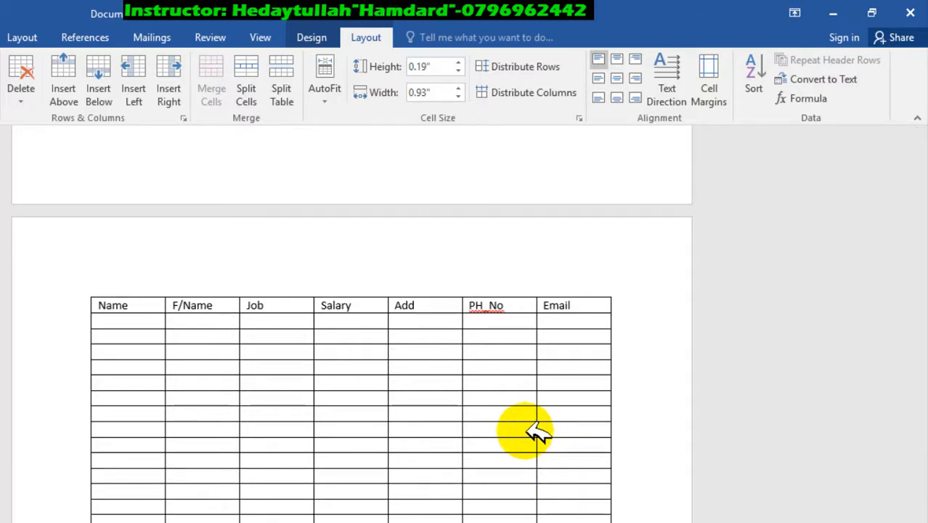
{"action": "key", "text": "Tab"}
{"action": "key", "text": "Tab"}
{"action": "key", "text": "Tab"}
{"action": "key", "text": "Tab"}
{"action": "key", "text": "Tab"}
{"action": "key", "text": "Tab"}
{"action": "key", "text": "Tab"}
{"action": "key", "text": "Tab"}
{"action": "key", "text": "Tab"}
{"action": "key", "text": "Tab"}
{"action": "key", "text": "Tab"}
{"action": "key", "text": "Tab"}
{"action": "key", "text": "Tab"}
{"action": "key", "text": "Tab"}
{"action": "key", "text": "Tab"}
{"action": "key", "text": "Tab"}
{"action": "key", "text": "Tab"}
{"action": "key", "text": "Tab"}
{"action": "key", "text": "Tab"}
{"action": "key", "text": "Tab"}
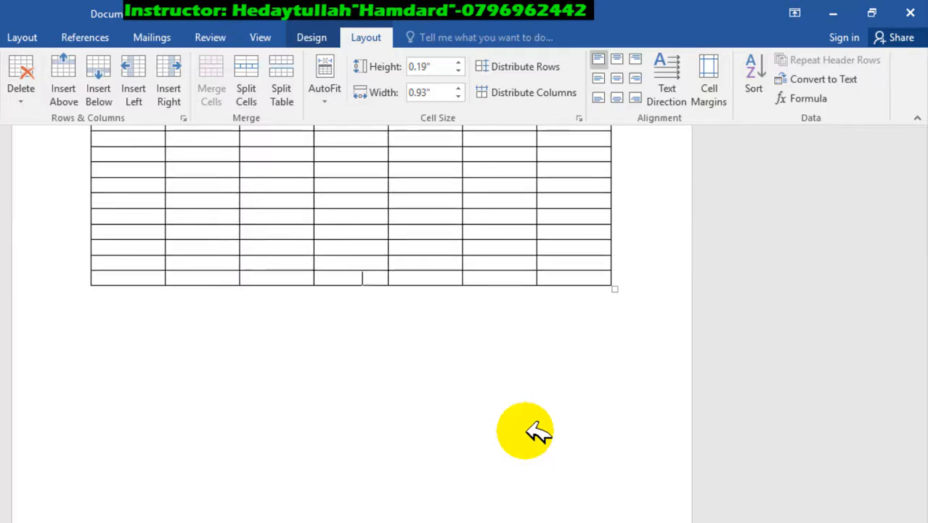
{"action": "key", "text": "Tab"}
{"action": "key", "text": "Tab"}
{"action": "key", "text": "Tab"}
{"action": "key", "text": "Tab"}
{"action": "key", "text": "Tab"}
{"action": "key", "text": "Tab"}
{"action": "key", "text": "Tab"}
{"action": "key", "text": "Tab"}
{"action": "key", "text": "Tab"}
{"action": "key", "text": "Tab"}
{"action": "key", "text": "Tab"}
{"action": "key", "text": "Tab"}
{"action": "key", "text": "Tab"}
{"action": "key", "text": "Tab"}
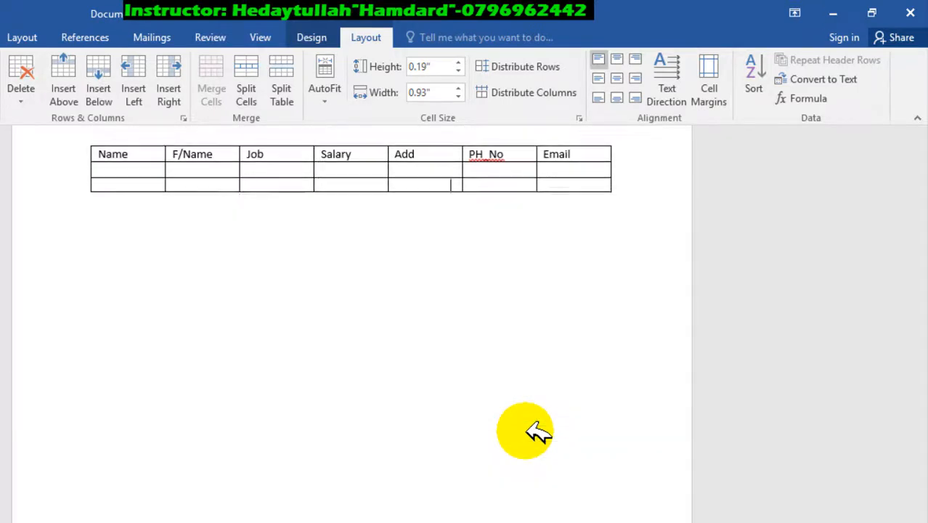
{"action": "key", "text": "Tab"}
{"action": "key", "text": "Tab"}
{"action": "key", "text": "Tab"}
{"action": "key", "text": "Tab"}
{"action": "key", "text": "Tab"}
{"action": "key", "text": "Tab"}
{"action": "key", "text": "Tab"}
{"action": "key", "text": "Tab"}
{"action": "key", "text": "Tab"}
{"action": "key", "text": "Tab"}
{"action": "key", "text": "Tab"}
{"action": "key", "text": "Tab"}
{"action": "key", "text": "Tab"}
{"action": "key", "text": "Tab"}
{"action": "key", "text": "Tab"}
{"action": "key", "text": "Tab"}
{"action": "key", "text": "Tab"}
{"action": "key", "text": "Tab"}
{"action": "key", "text": "Tab"}
{"action": "key", "text": "Tab"}
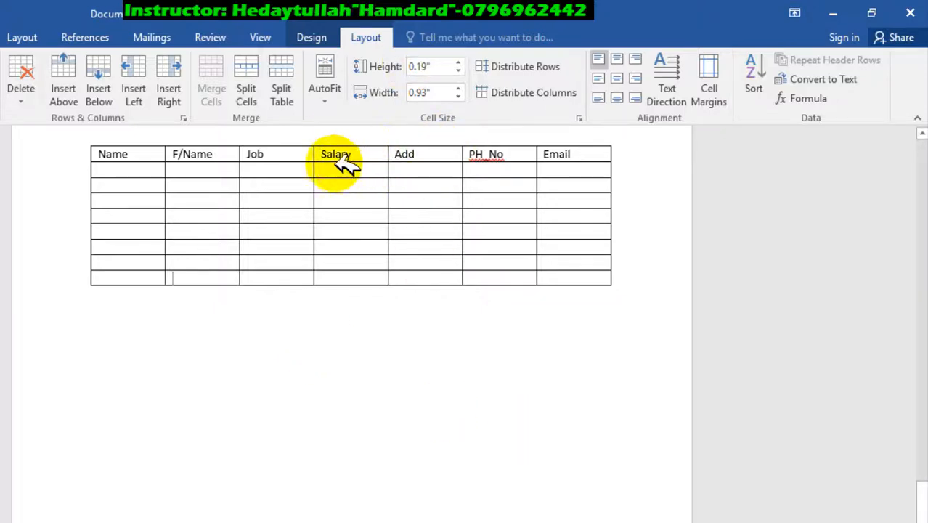
{"action": "key", "text": "Tab"}
{"action": "key", "text": "Tab"}
{"action": "key", "text": "Tab"}
{"action": "key", "text": "Tab"}
{"action": "key", "text": "Tab"}
{"action": "key", "text": "Tab"}
{"action": "key", "text": "Tab"}
{"action": "key", "text": "Tab"}
{"action": "key", "text": "Tab"}
{"action": "key", "text": "Tab"}
{"action": "key", "text": "Tab"}
{"action": "key", "text": "Tab"}
{"action": "key", "text": "Tab"}
{"action": "key", "text": "Tab"}
{"action": "key", "text": "Tab"}
{"action": "key", "text": "Tab"}
{"action": "key", "text": "Tab"}
{"action": "key", "text": "Tab"}
{"action": "key", "text": "Tab"}
{"action": "key", "text": "Tab"}
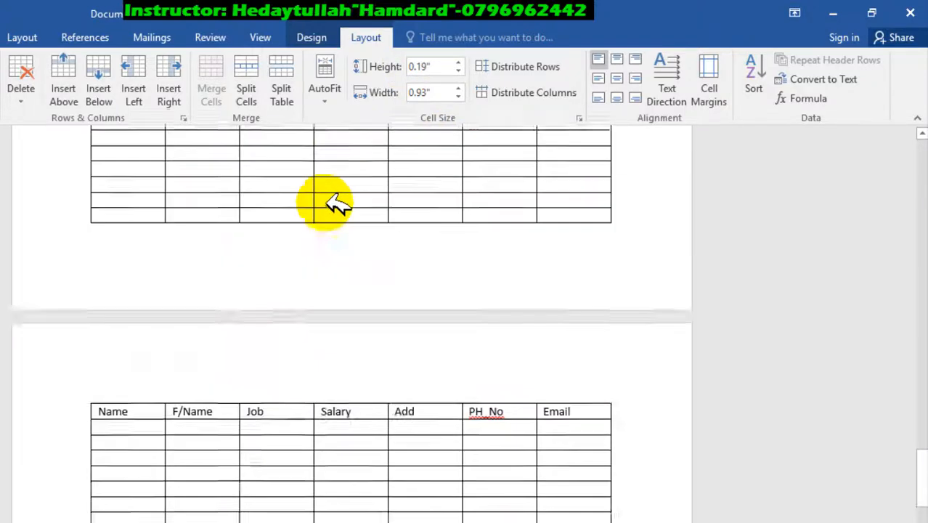
{"action": "key", "text": "Tab"}
{"action": "key", "text": "Tab"}
{"action": "key", "text": "Tab"}
{"action": "key", "text": "Tab"}
{"action": "key", "text": "Tab"}
{"action": "key", "text": "Tab"}
{"action": "key", "text": "Tab"}
{"action": "key", "text": "Tab"}
{"action": "key", "text": "Tab"}
{"action": "key", "text": "Tab"}
{"action": "key", "text": "Tab"}
{"action": "key", "text": "Tab"}
{"action": "key", "text": "Tab"}
{"action": "key", "text": "Tab"}
{"action": "key", "text": "Tab"}
{"action": "key", "text": "Tab"}
{"action": "key", "text": "Tab"}
{"action": "key", "text": "Tab"}
{"action": "key", "text": "Tab"}
{"action": "key", "text": "Tab"}
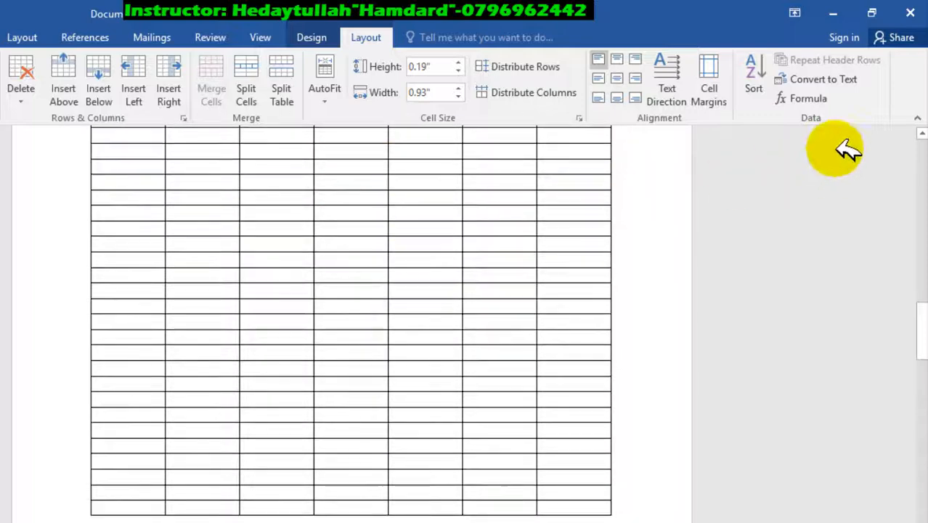
{"action": "scroll", "coordinate": [200, 365], "scroll_direction": "up", "scroll_amount": 20}
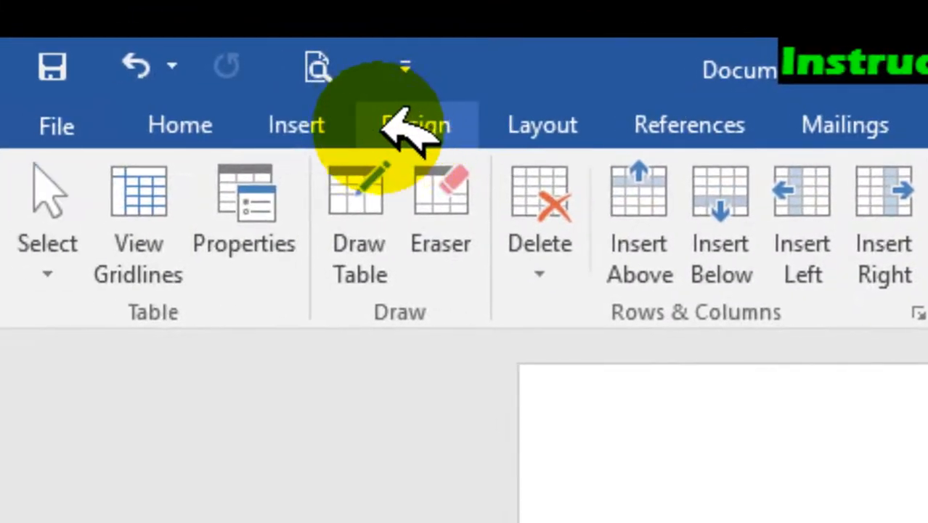
{"action": "left_click", "coordinate": [343, 126]}
{"action": "left_click", "coordinate": [263, 232]}
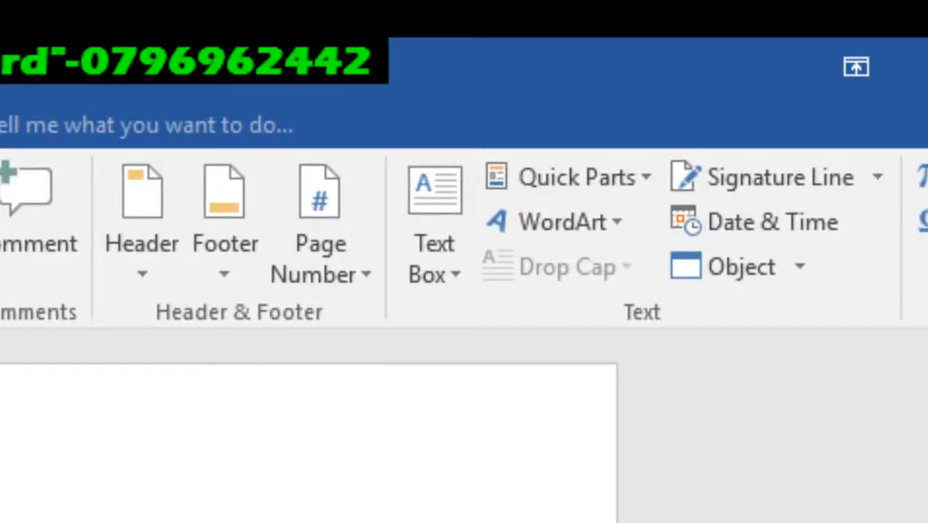
{"action": "left_click", "coordinate": [3, 85]}
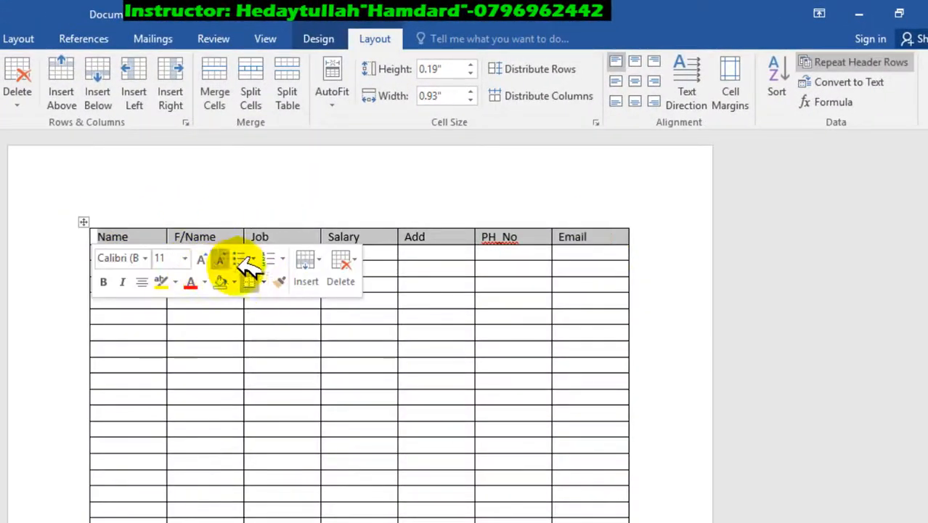
{"action": "left_click", "coordinate": [296, 361]}
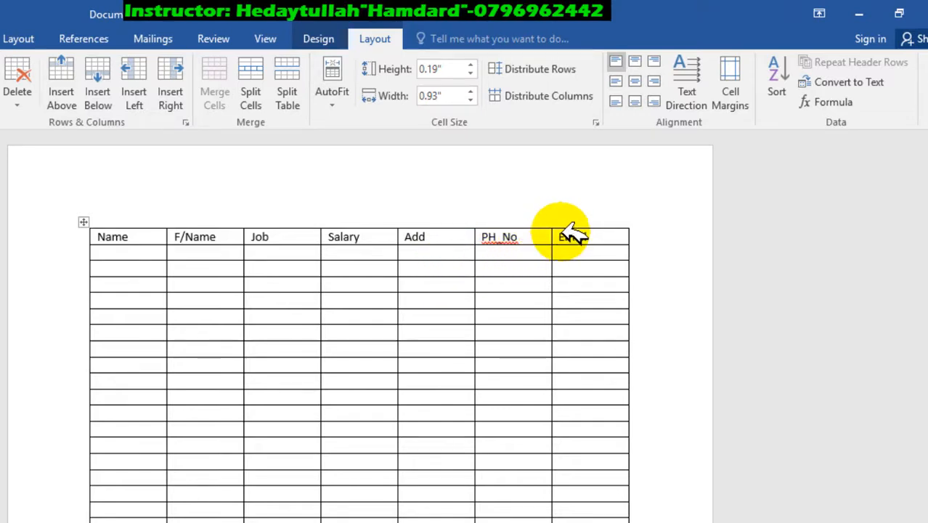
Step: Convert the header row from Name to Email to text separated with tabs, and clear the selection
{"action": "left_click_drag", "start_coordinate": [572, 234], "coordinate": [632, 148]}
{"action": "left_click", "coordinate": [865, 86]}
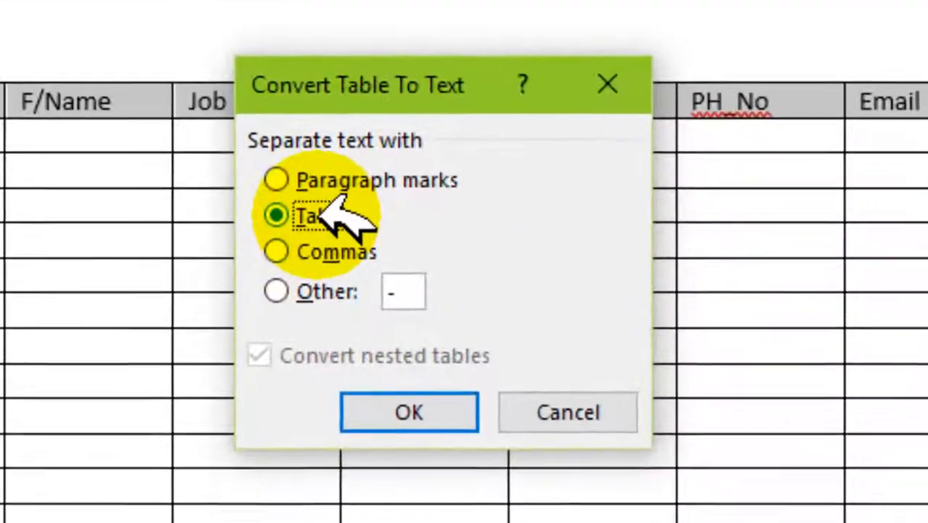
{"action": "left_click", "coordinate": [309, 249]}
{"action": "left_click", "coordinate": [327, 298]}
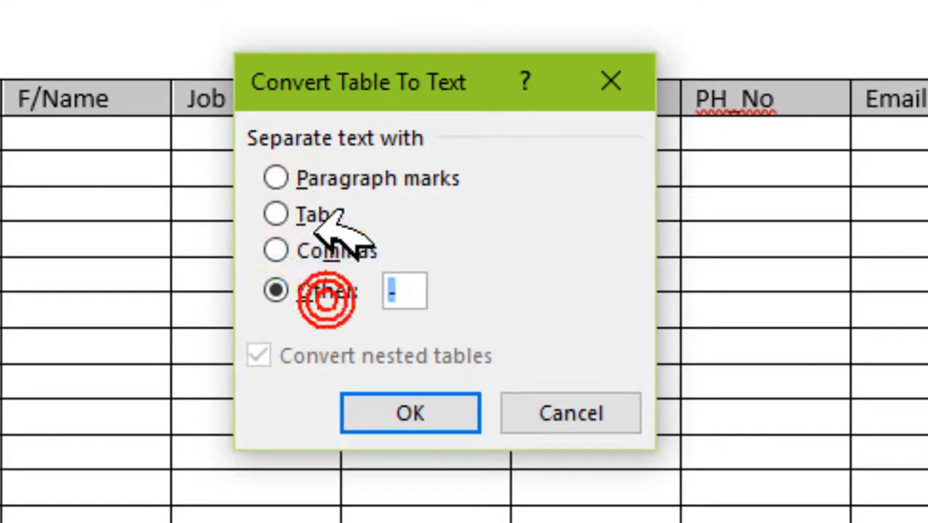
{"action": "left_click", "coordinate": [319, 215]}
{"action": "left_click", "coordinate": [446, 411]}
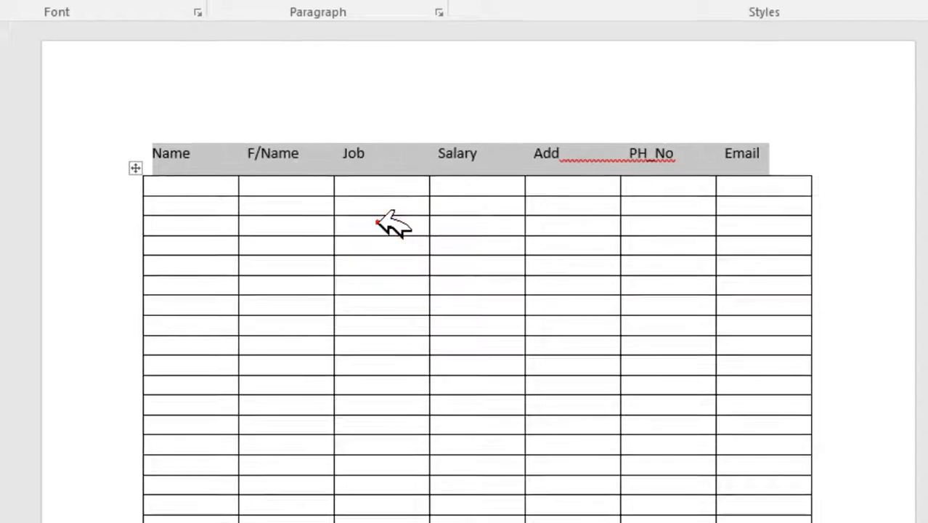
{"action": "left_click", "coordinate": [358, 222]}
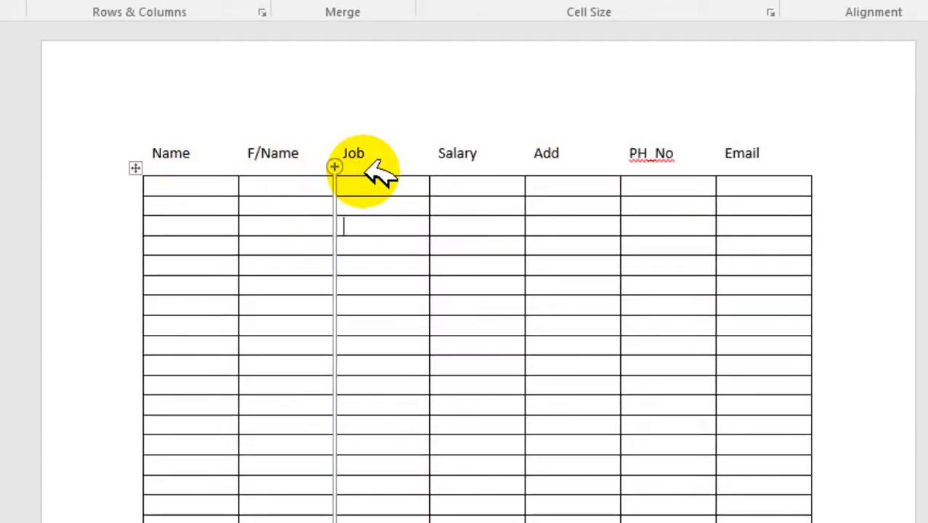
Step: Undo the conversion of the header row to text and clear the selection
{"action": "left_click", "coordinate": [771, 151]}
{"action": "left_click", "coordinate": [489, 183]}
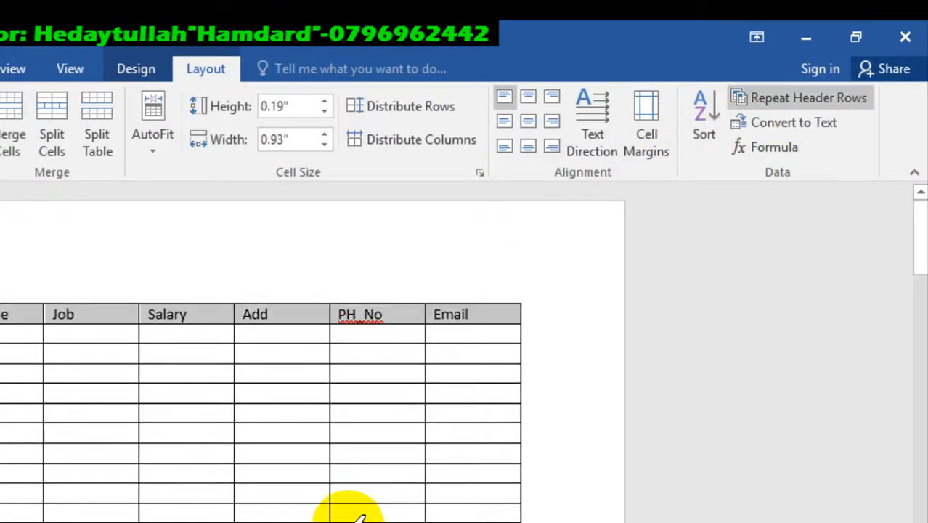
{"action": "left_click", "coordinate": [112, 432]}
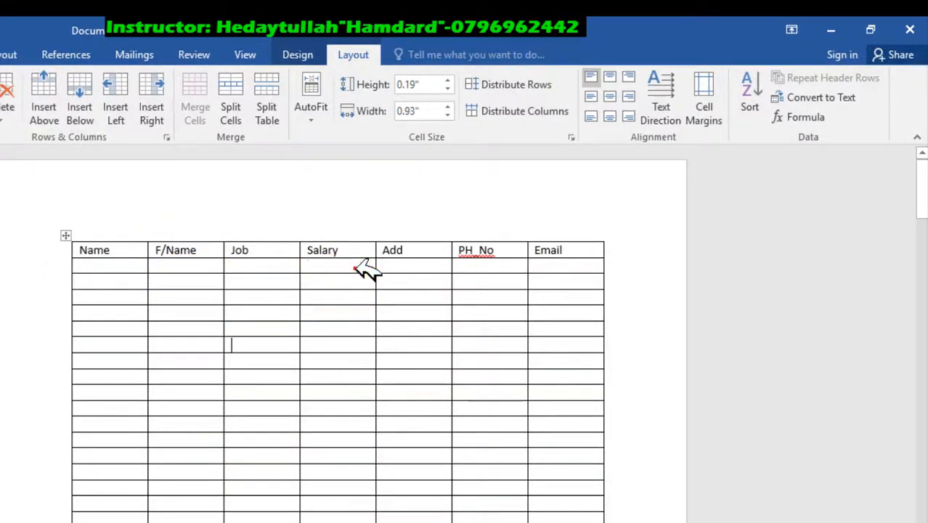
Step: Enter the trial numbers 56, 4, 56 and 45 on separate lines in the first Salary cell, and delete them
{"action": "left_click", "coordinate": [355, 267]}
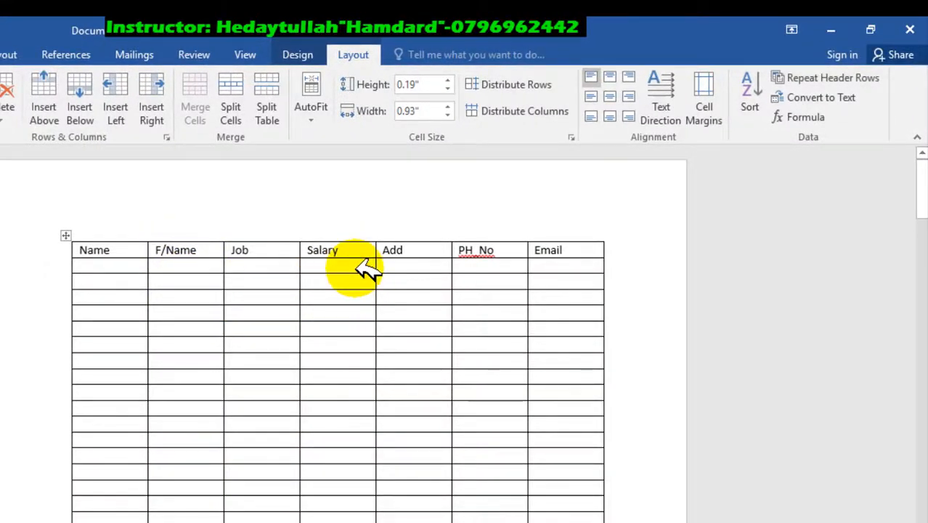
{"action": "type", "text": "56"}
{"action": "key", "text": "Return"}
{"action": "type", "text": "4"}
{"action": "key", "text": "Return"}
{"action": "type", "text": "56"}
{"action": "key", "text": "Return"}
{"action": "type", "text": "45"}
{"action": "key", "text": "Return"}
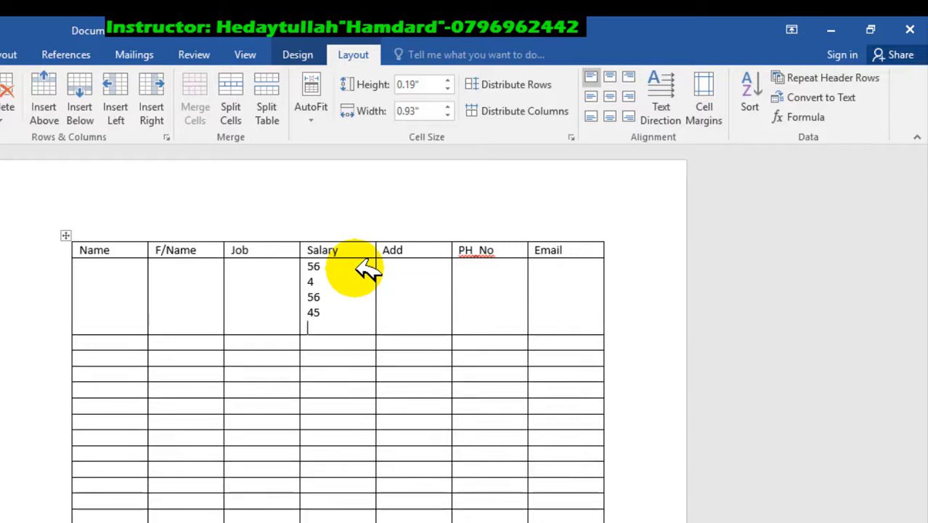
{"action": "type", "text": "64"}
{"action": "key", "text": "BackSpace"}
{"action": "key", "text": "BackSpace"}
{"action": "key", "text": "BackSpace"}
{"action": "key", "text": "BackSpace"}
{"action": "key", "text": "BackSpace"}
{"action": "key", "text": "BackSpace"}
{"action": "key", "text": "BackSpace"}
{"action": "key", "text": "BackSpace"}
{"action": "key", "text": "BackSpace"}
{"action": "key", "text": "BackSpace"}
{"action": "key", "text": "BackSpace"}
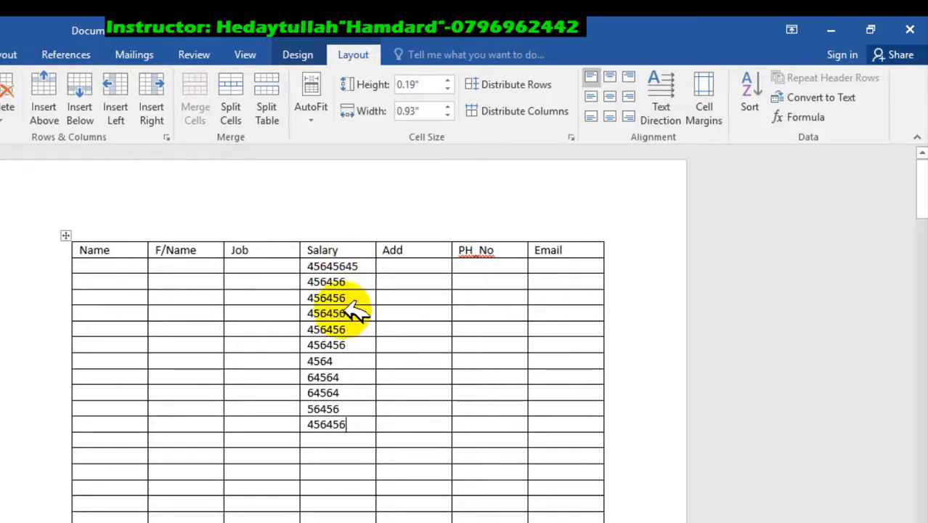
Step: Total the Salary column with =SUM(ABOVE) in the empty cell below its last number, and delete the result
{"action": "left_click", "coordinate": [353, 440]}
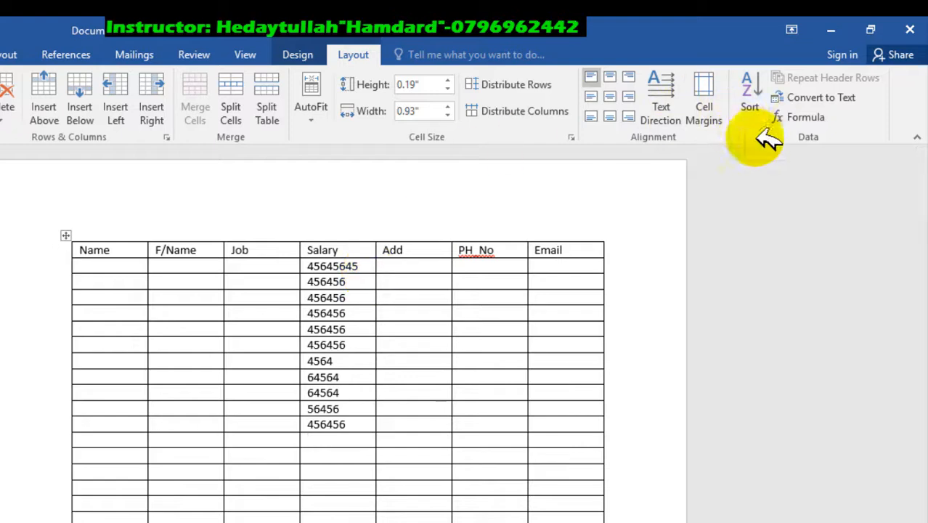
{"action": "left_click", "coordinate": [803, 118]}
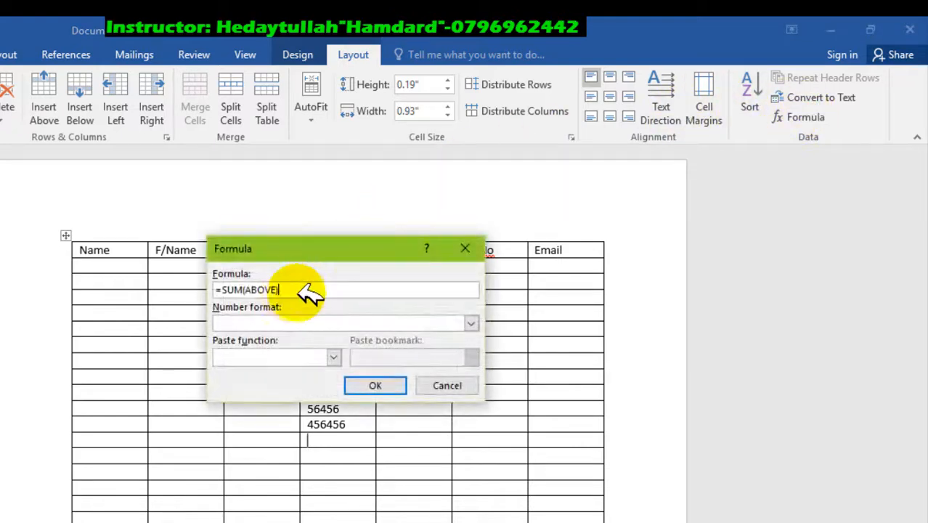
{"action": "left_click", "coordinate": [373, 385]}
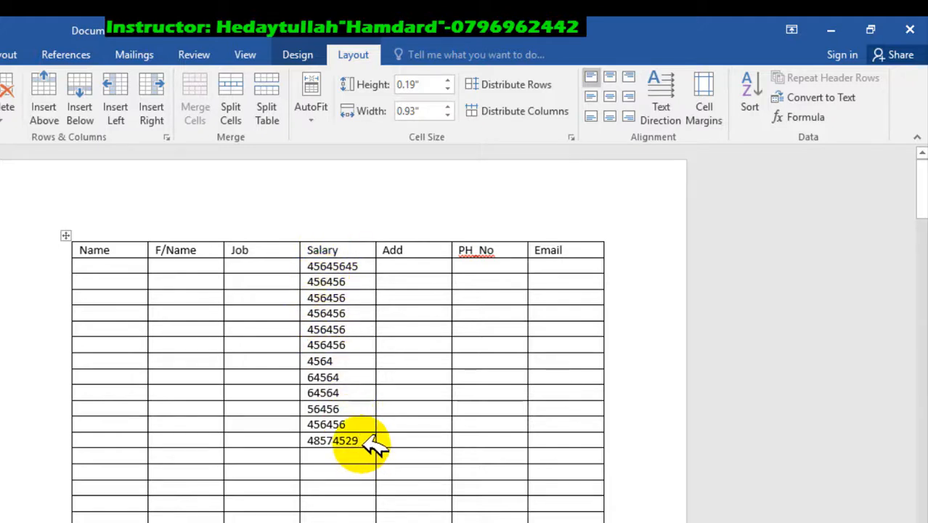
{"action": "key", "text": "Delete"}
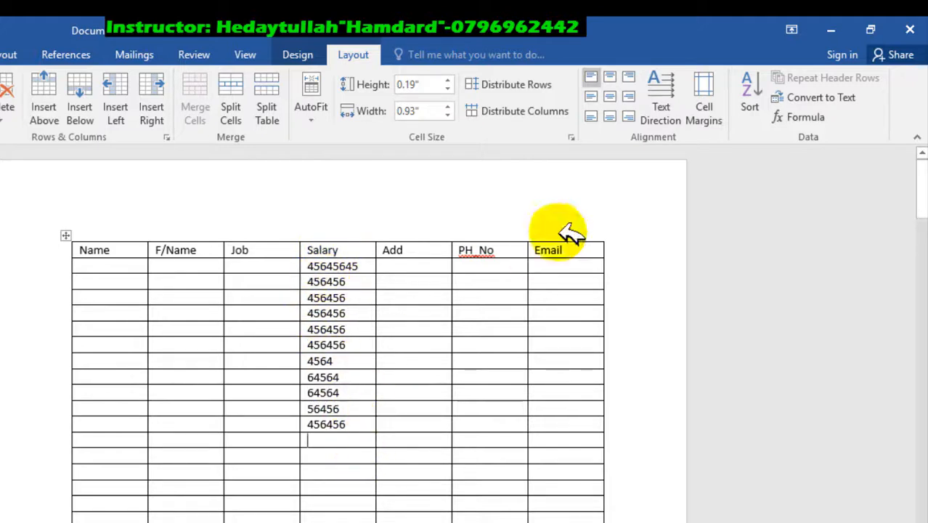
Step: Insert the formula =Count(ABOVE) in the empty cell below the Salary numbers, and clear the result
{"action": "left_click", "coordinate": [812, 119]}
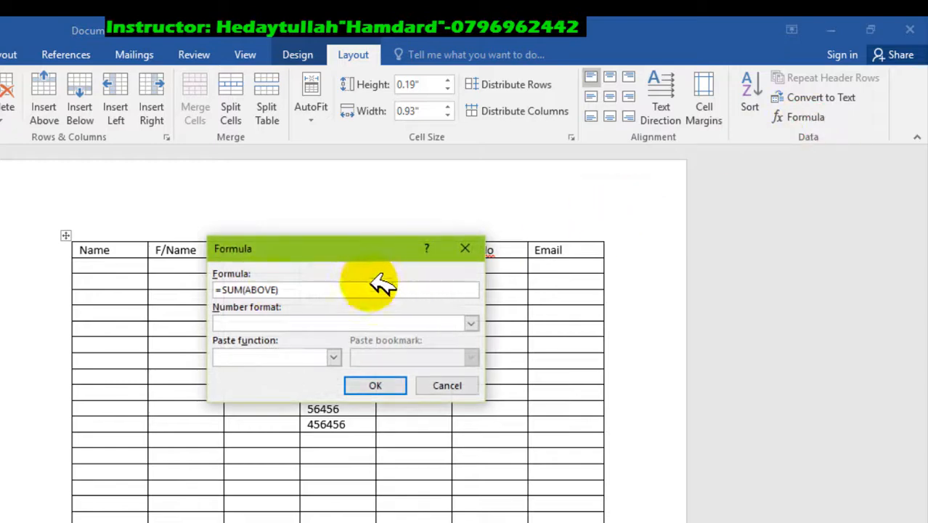
{"action": "left_click", "coordinate": [244, 289]}
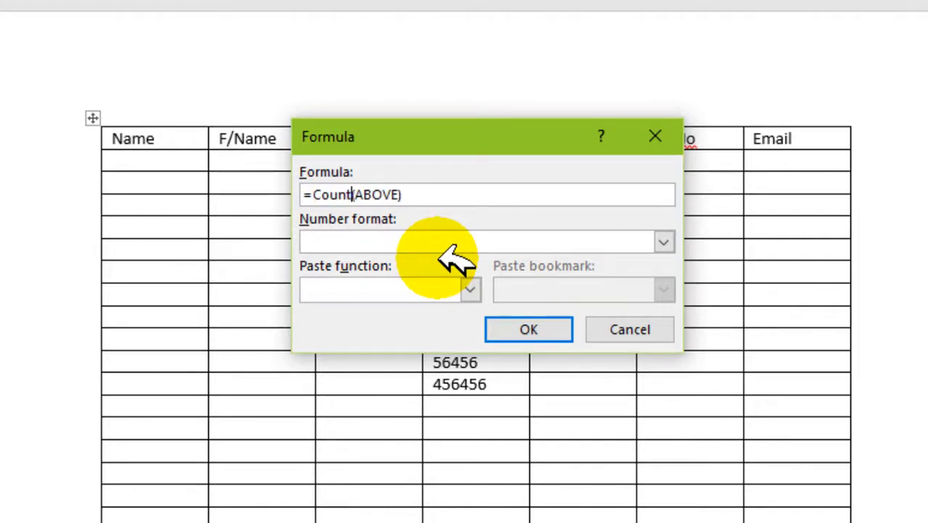
{"action": "left_click", "coordinate": [529, 329]}
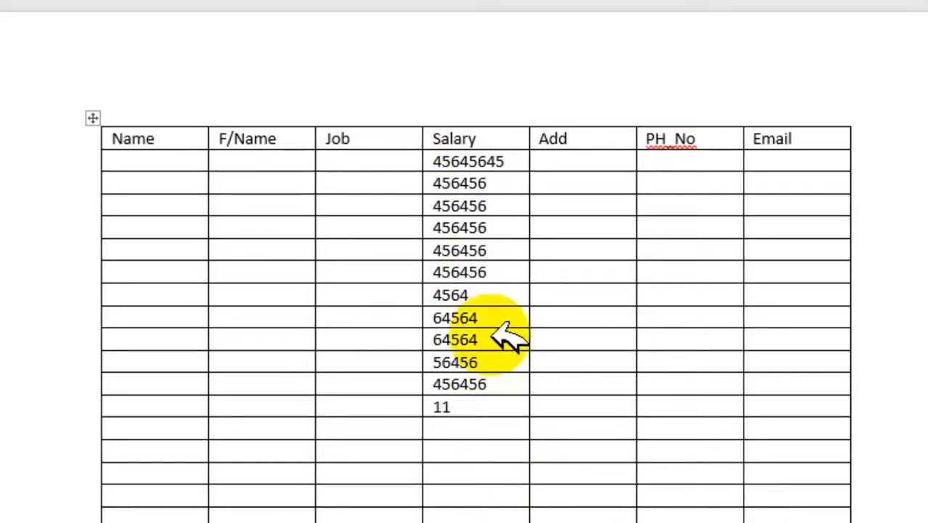
{"action": "left_click_drag", "start_coordinate": [493, 406], "coordinate": [450, 385]}
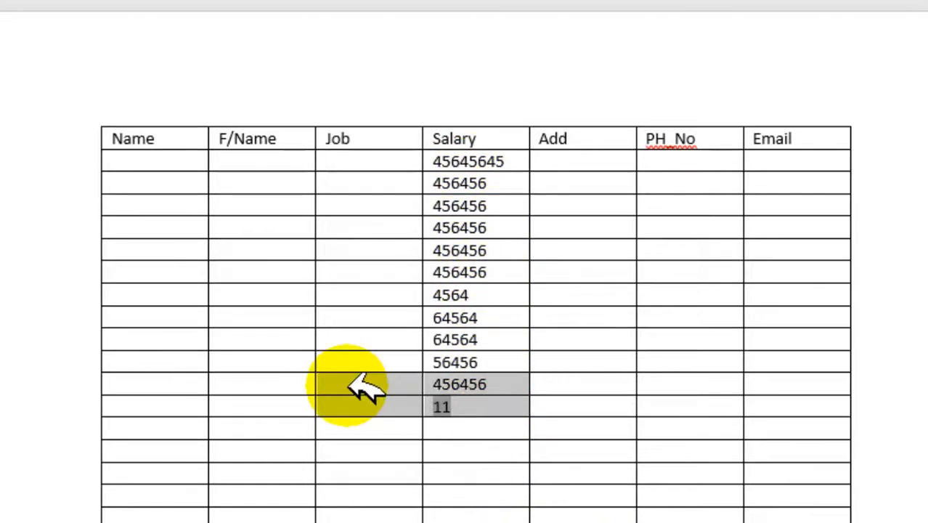
{"action": "left_click", "coordinate": [462, 397]}
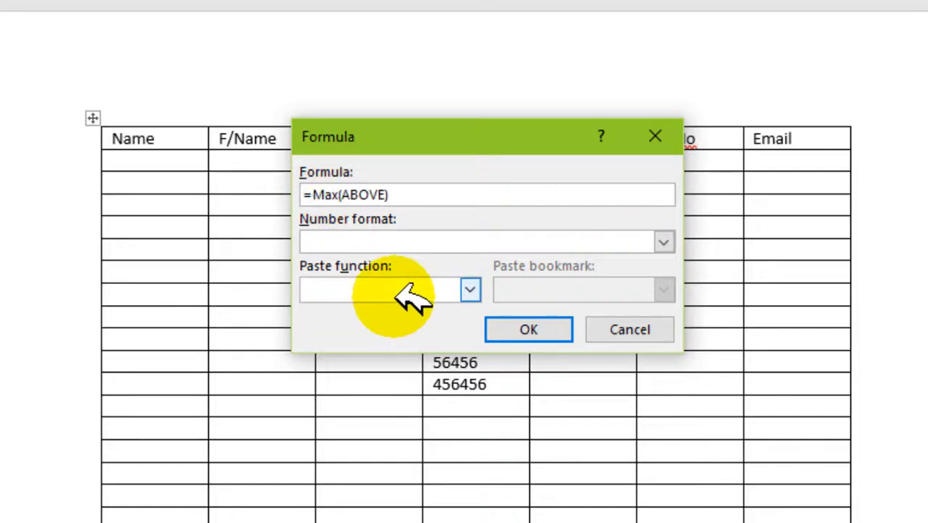
Step: Insert the formula =Max(ABOVE) below the Salary numbers, and delete only the result while keeping the table cell
{"action": "left_click", "coordinate": [529, 329]}
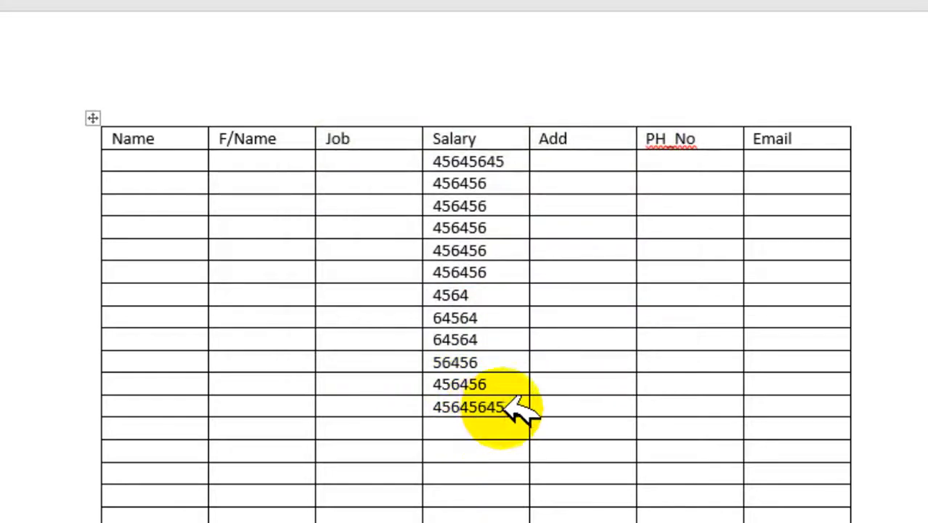
{"action": "left_click_drag", "start_coordinate": [509, 405], "coordinate": [432, 405]}
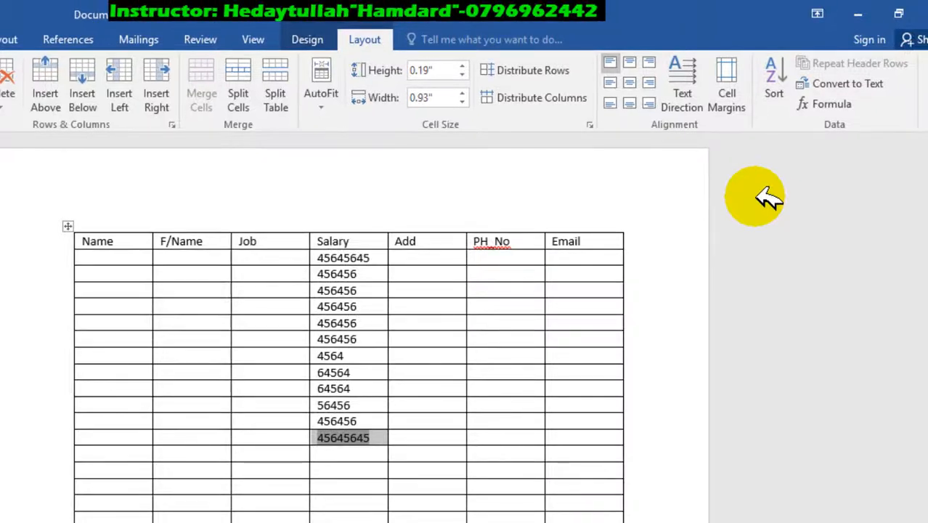
{"action": "key", "text": "BackSpace"}
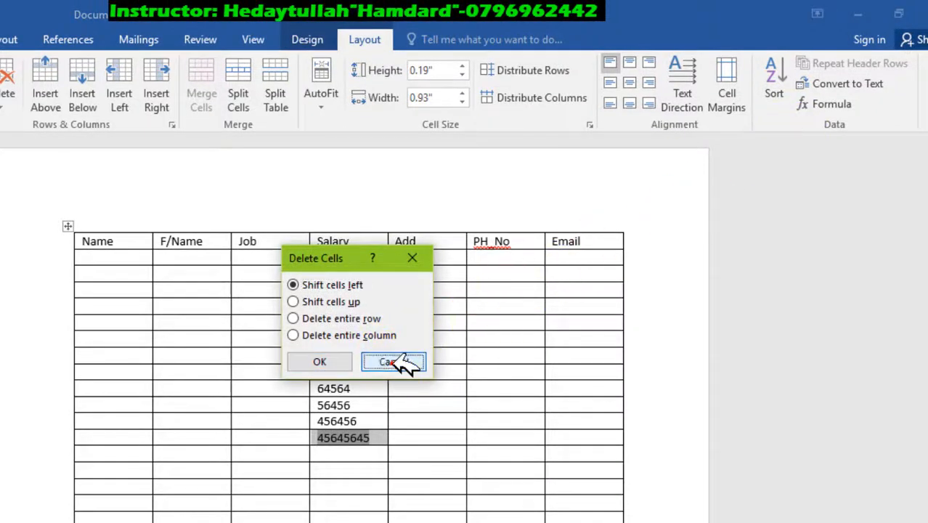
{"action": "left_click", "coordinate": [400, 361]}
{"action": "key", "text": "Delete"}
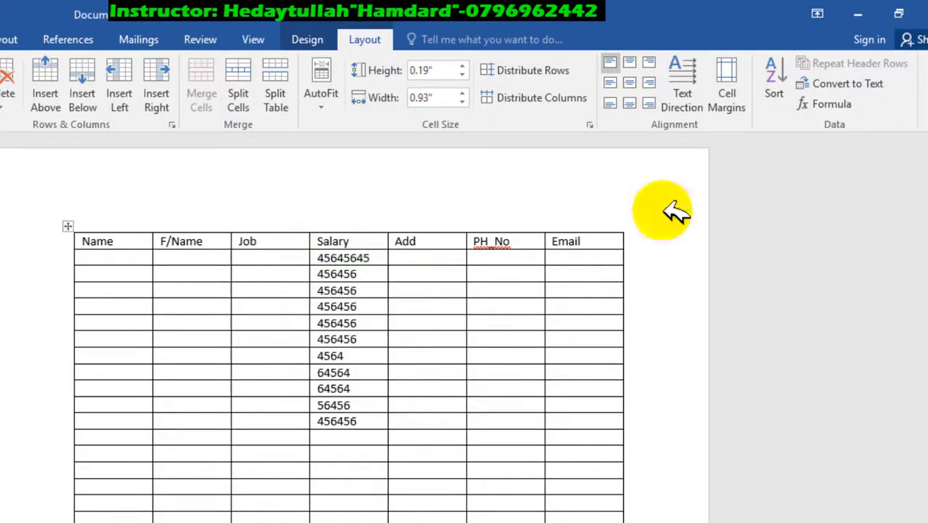
Step: Insert the formula =min(ABOVE) in the empty cell below the last Salary number
{"action": "left_click", "coordinate": [857, 105]}
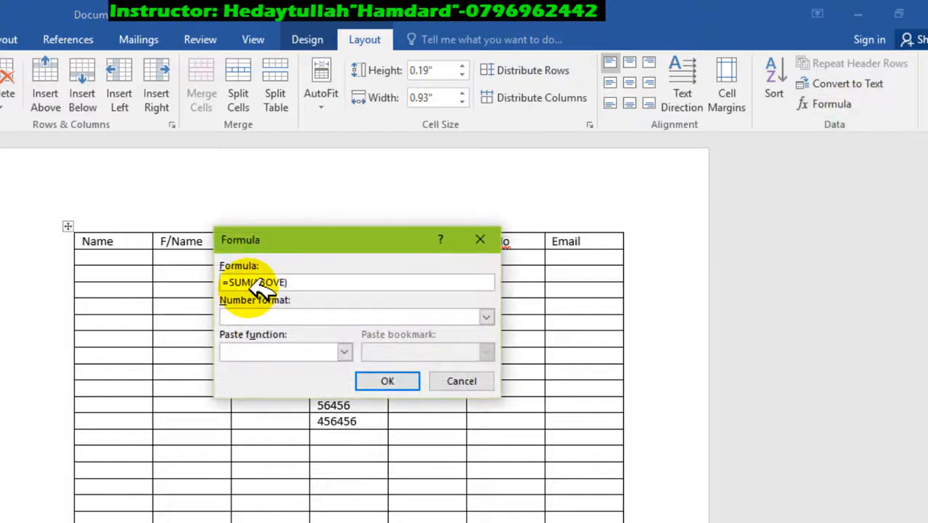
{"action": "left_click", "coordinate": [371, 348]}
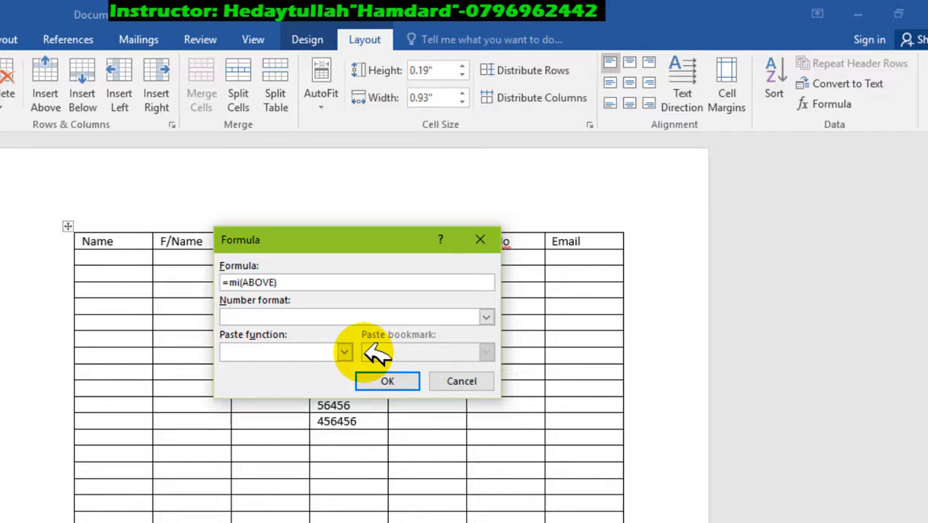
{"action": "left_click", "coordinate": [403, 382]}
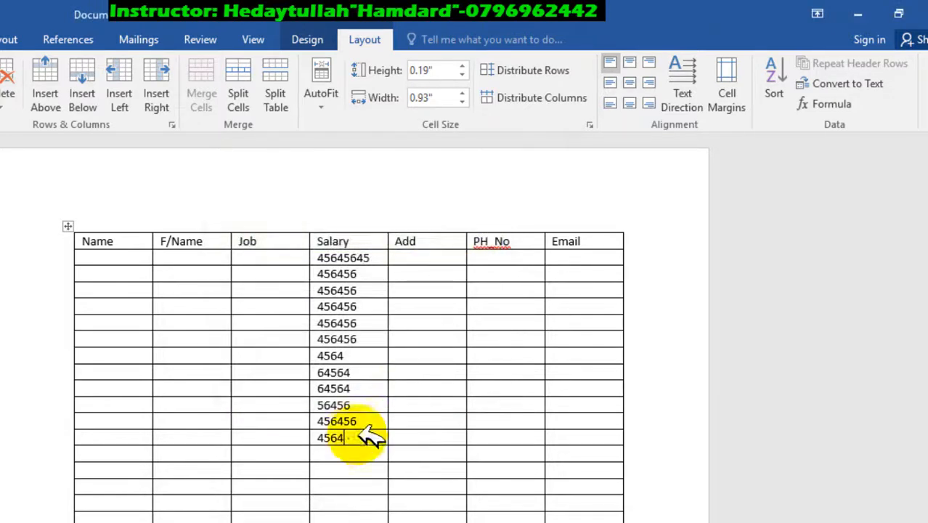
Step: Examine the functions that can be pasted into a table formula, and leave the formula unchanged
{"action": "left_click", "coordinate": [836, 104]}
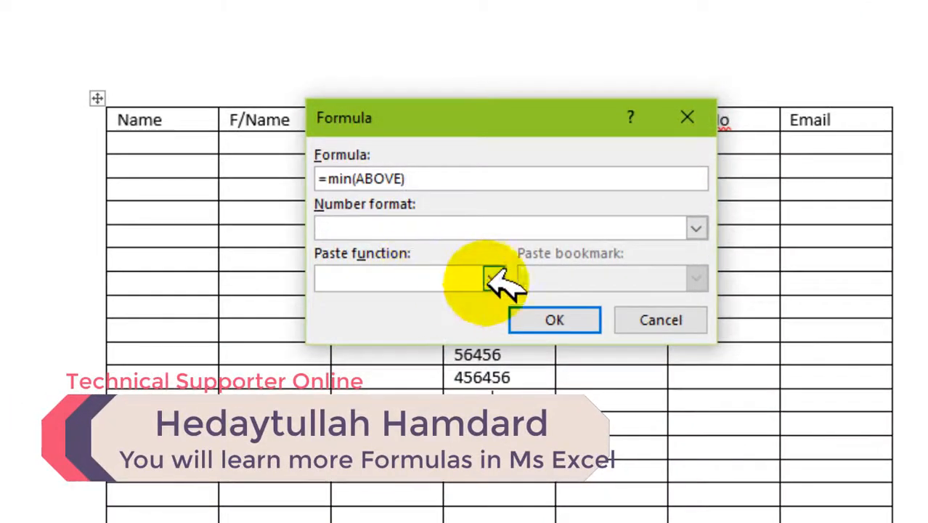
{"action": "left_click", "coordinate": [356, 345]}
{"action": "scroll", "coordinate": [417, 311], "scroll_direction": "down", "scroll_amount": 2}
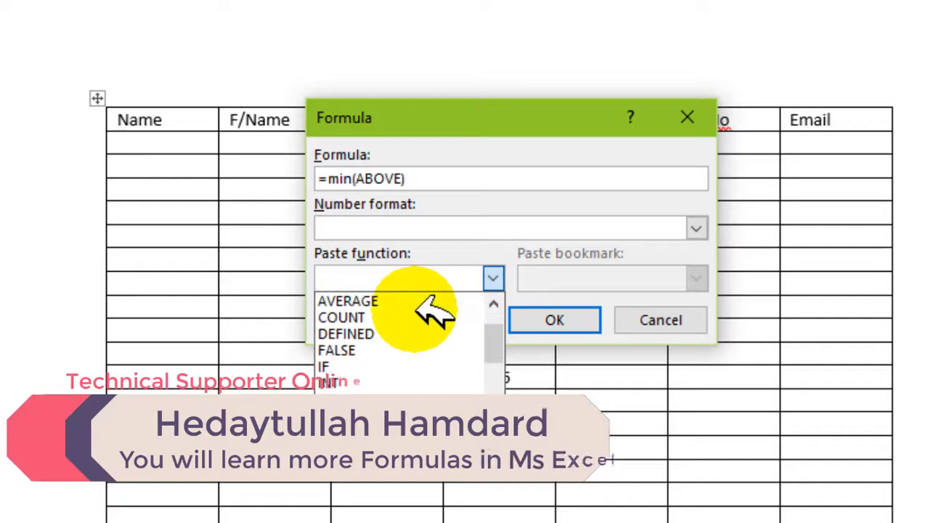
{"action": "scroll", "coordinate": [416, 311], "scroll_direction": "up", "scroll_amount": 2}
{"action": "scroll", "coordinate": [411, 349], "scroll_direction": "down", "scroll_amount": 2}
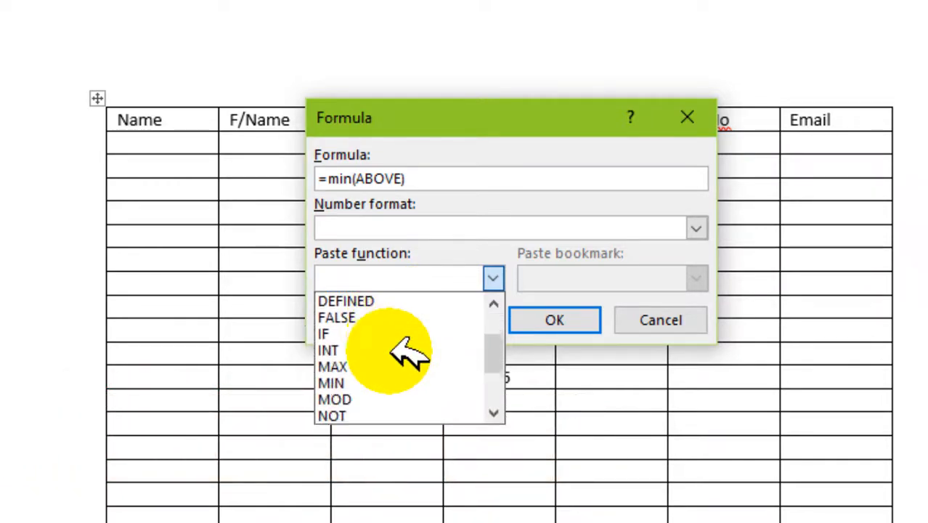
{"action": "scroll", "coordinate": [411, 354], "scroll_direction": "down", "scroll_amount": 2}
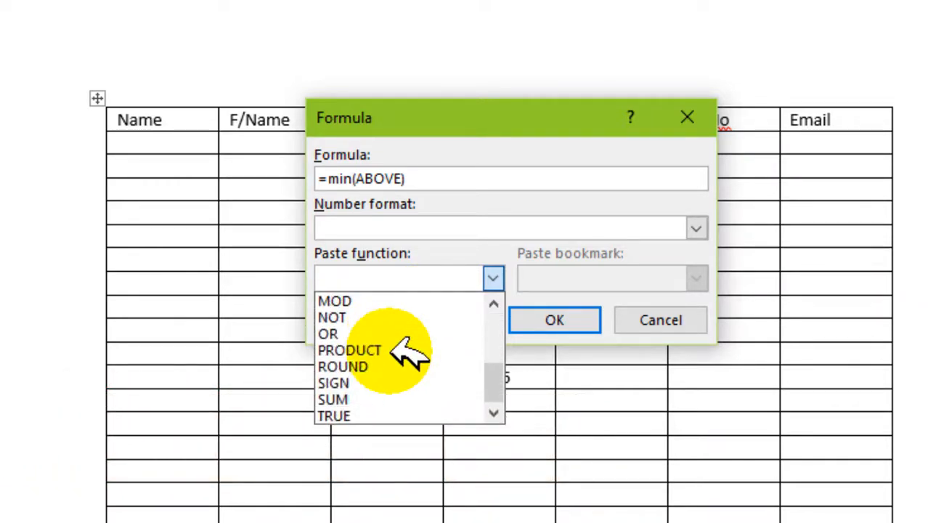
{"action": "scroll", "coordinate": [409, 354], "scroll_direction": "up", "scroll_amount": 3}
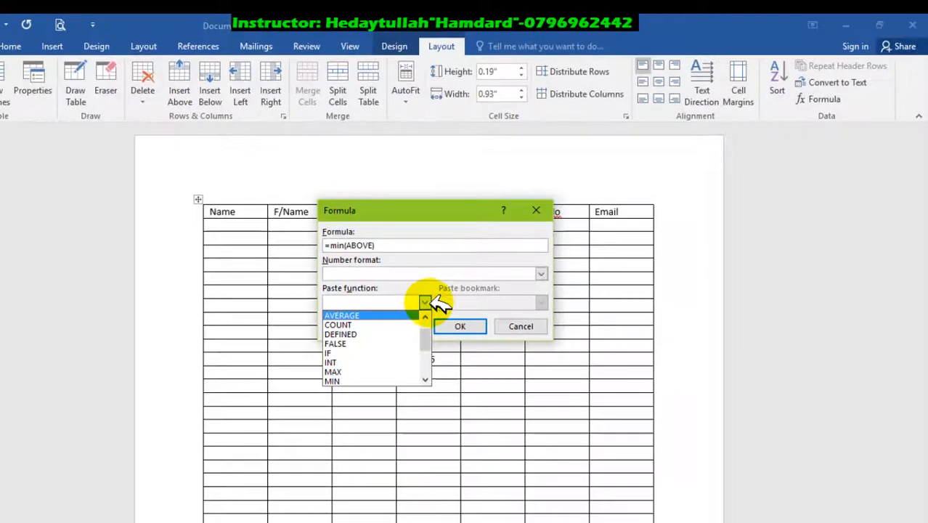
{"action": "left_click", "coordinate": [443, 295]}
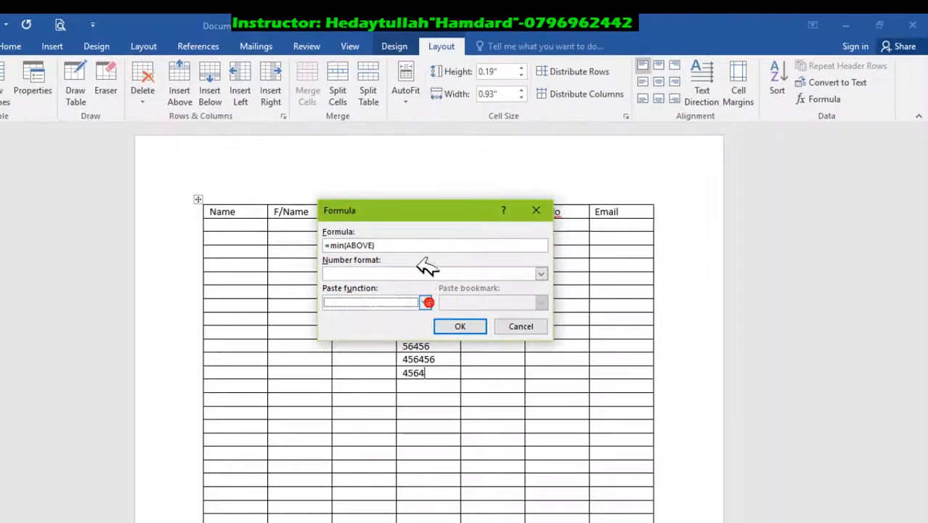
{"action": "left_click", "coordinate": [521, 327]}
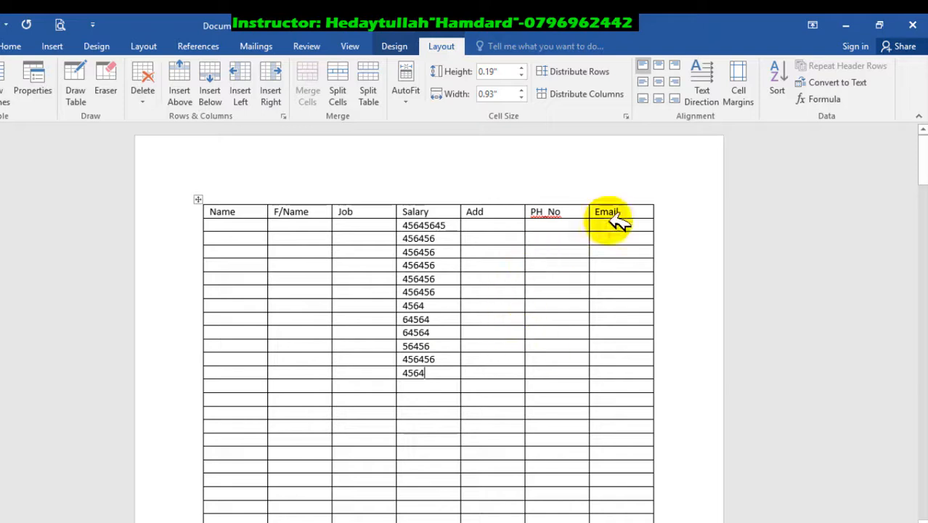
{"action": "left_click", "coordinate": [835, 97]}
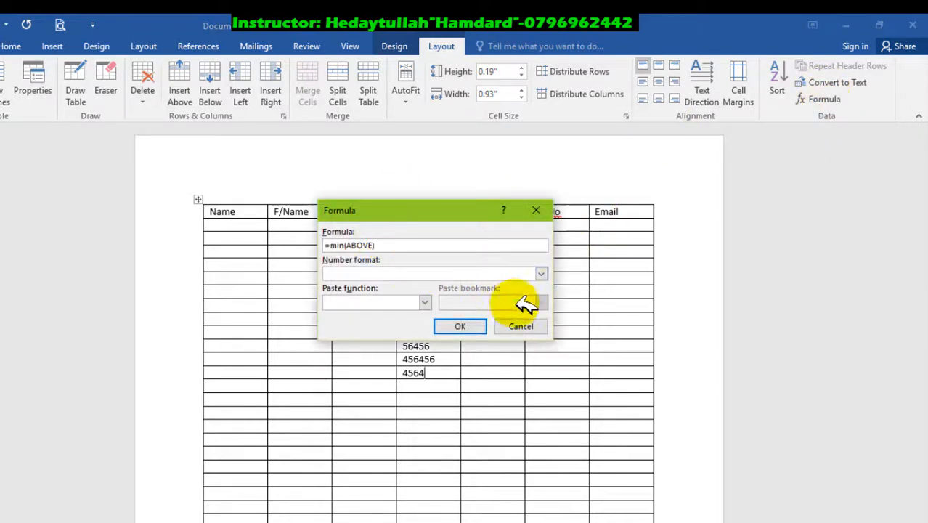
{"action": "left_click", "coordinate": [530, 326]}
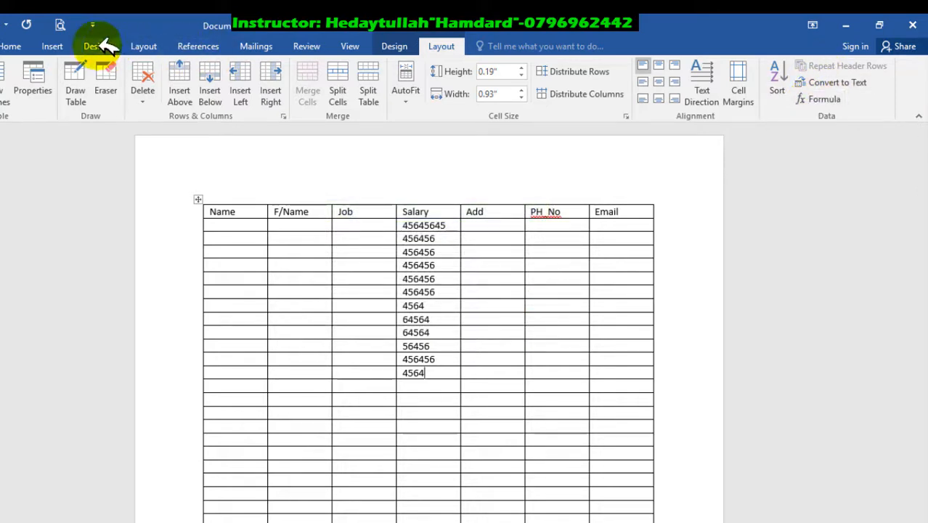
{"action": "left_click", "coordinate": [54, 46]}
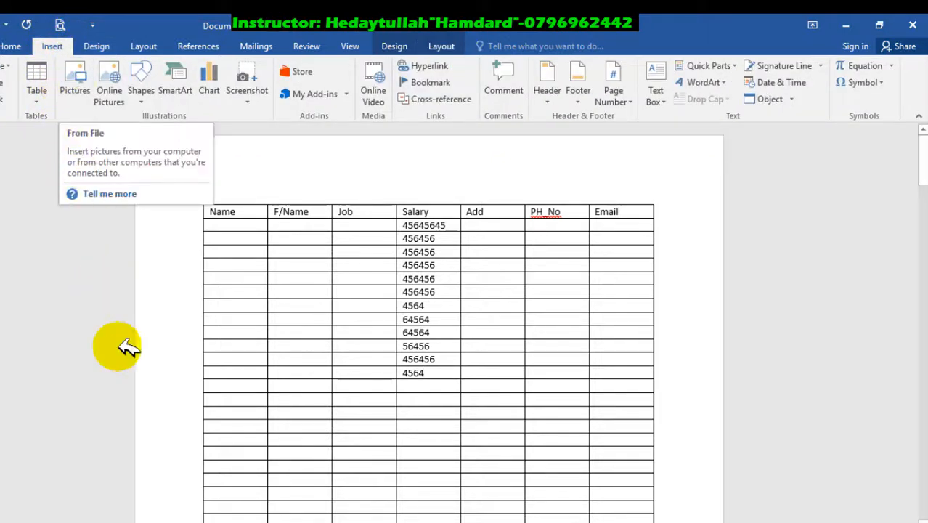
{"action": "left_click", "coordinate": [182, 522]}
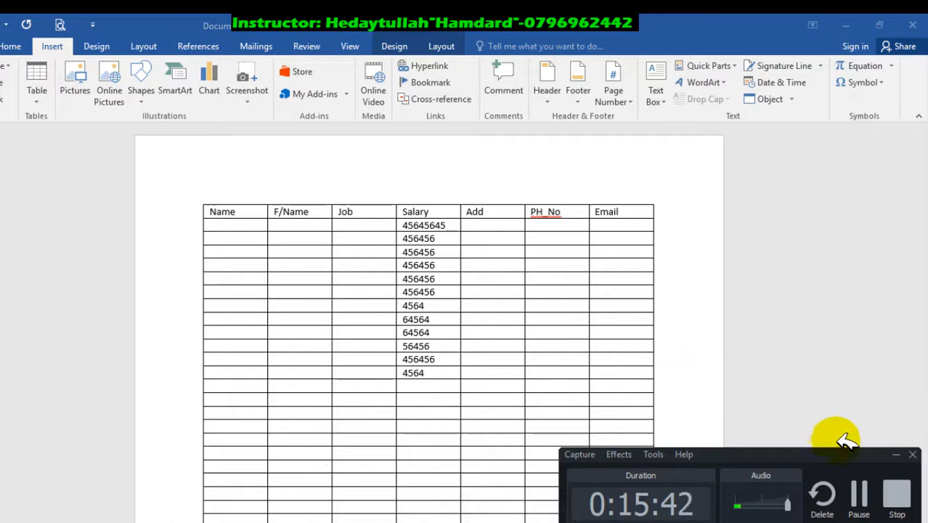
{"action": "left_click", "coordinate": [899, 453]}
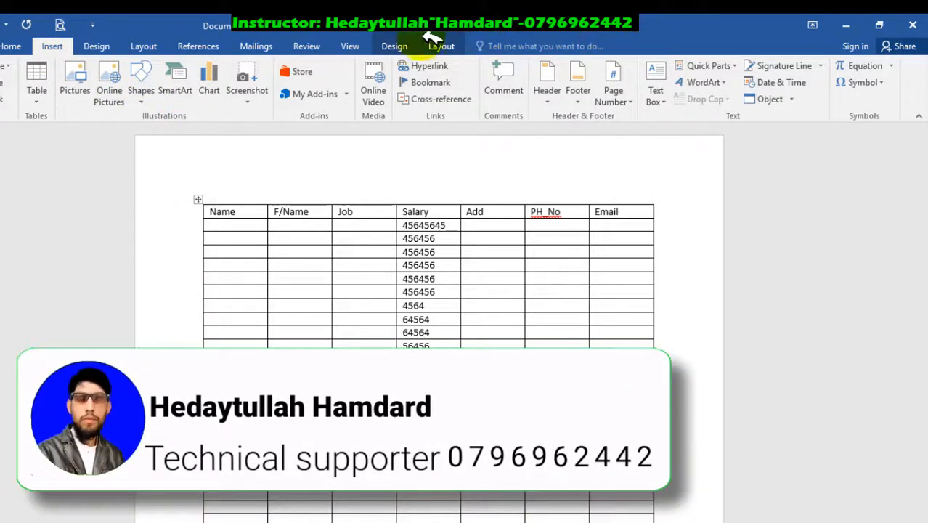
{"action": "left_click", "coordinate": [296, 197]}
{"action": "left_click", "coordinate": [87, 89]}
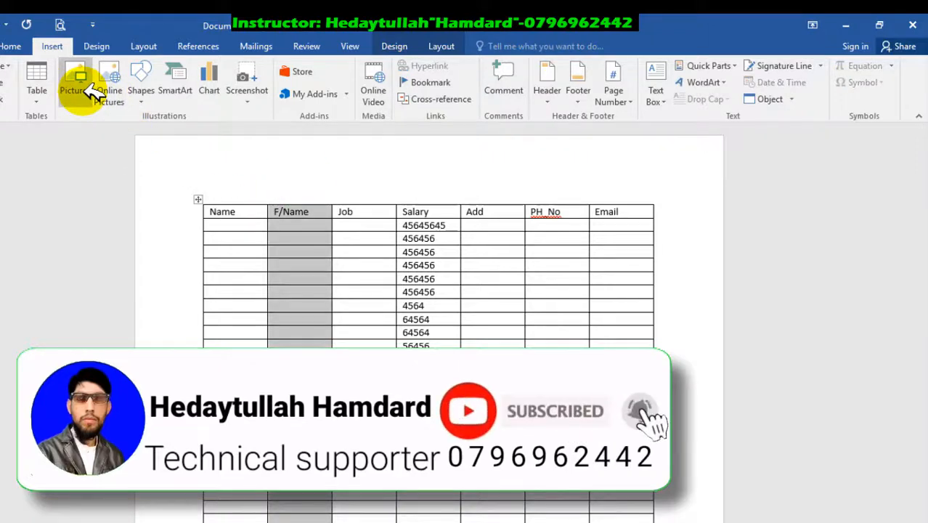
Step: Close the document without saving the changes
{"action": "left_click", "coordinate": [913, 25]}
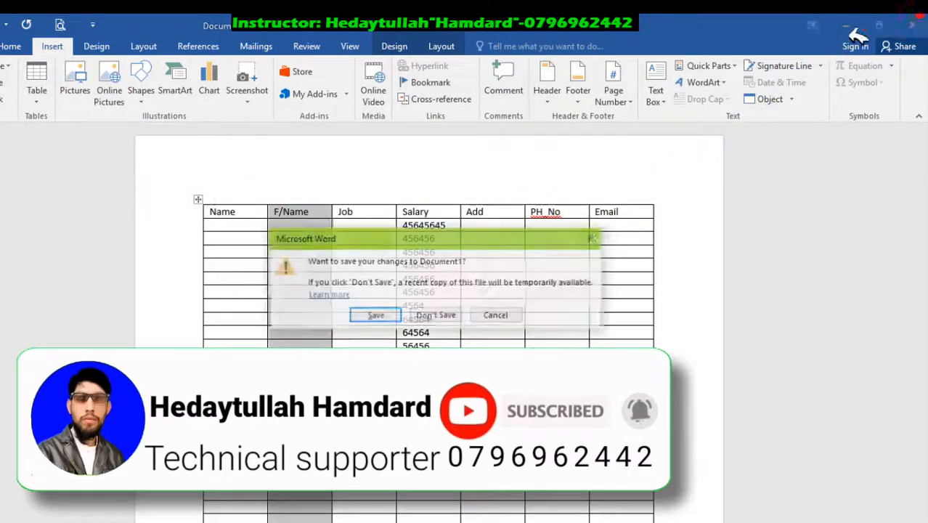
{"action": "left_click", "coordinate": [436, 315]}
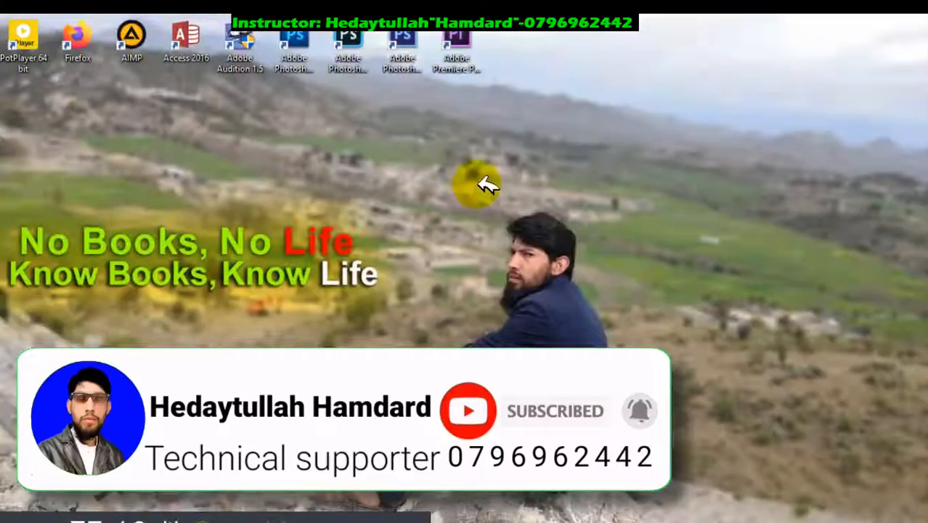
{"action": "right_click", "coordinate": [479, 187]}
{"action": "left_click", "coordinate": [535, 228]}
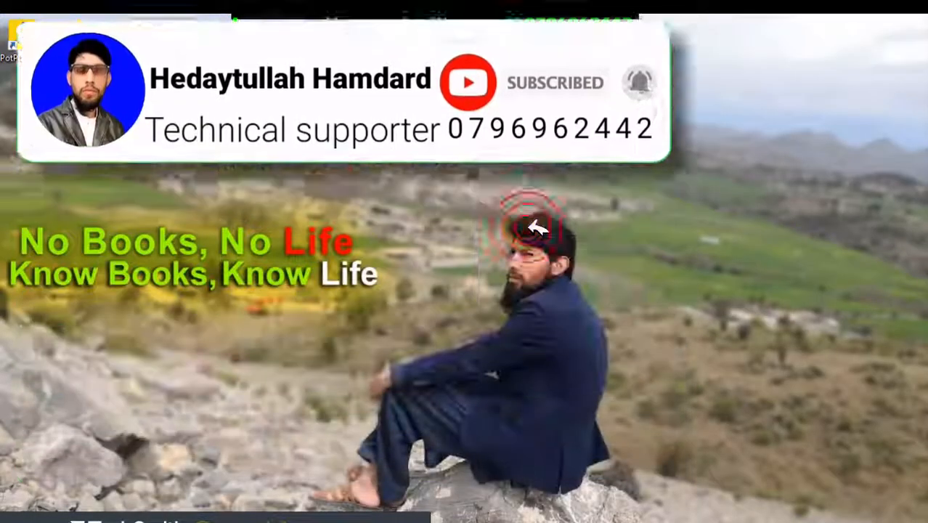